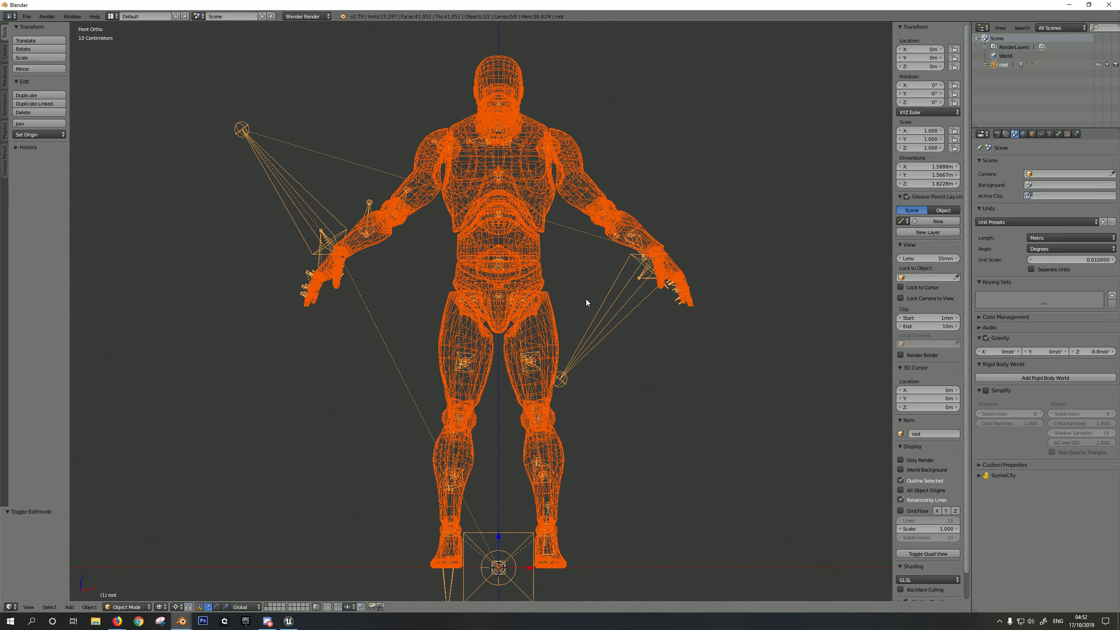
# Delete the mannequin mesh from the scene, keeping its skeleton, and leave nothing selected.
pyautogui.rightClick(543, 242)
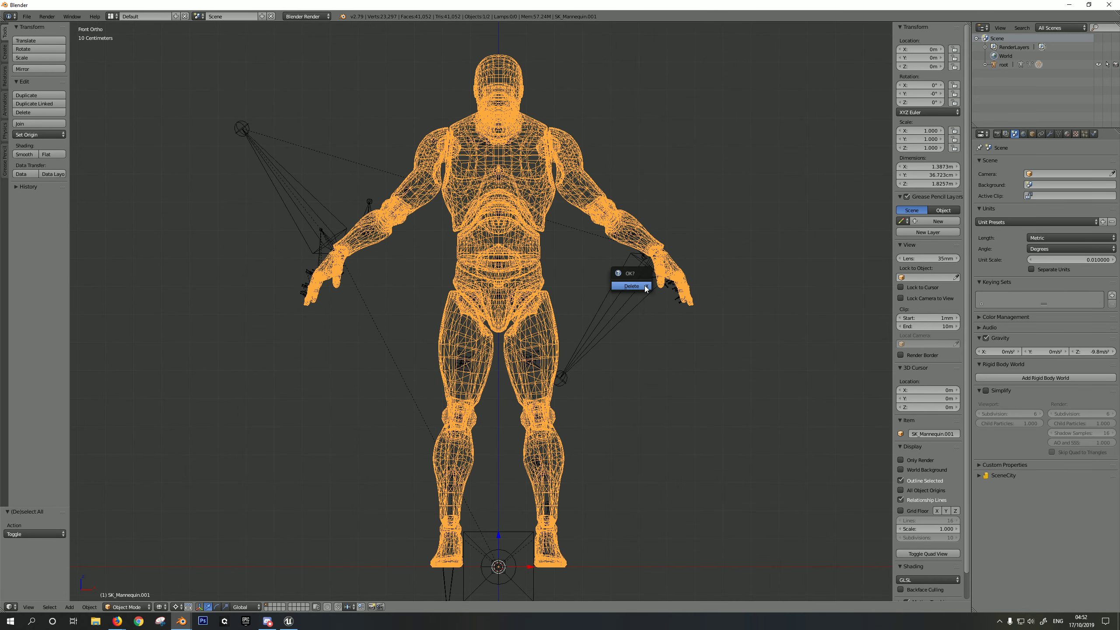
pyautogui.click(631, 286)
pyautogui.scroll(-3, 666, 307)
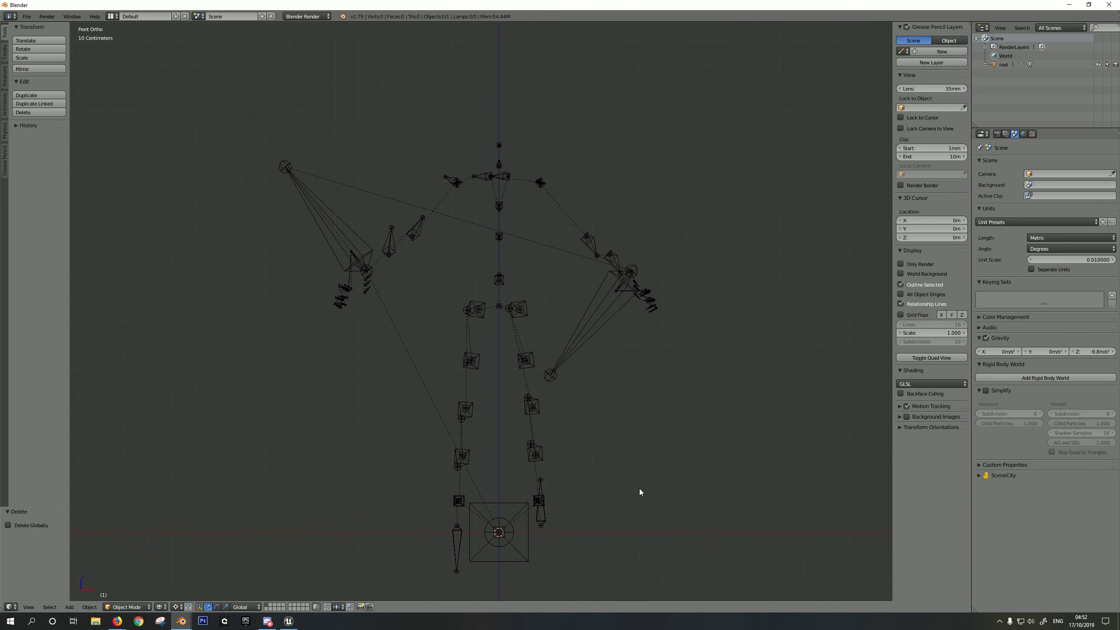
pyautogui.rightClick(503, 246)
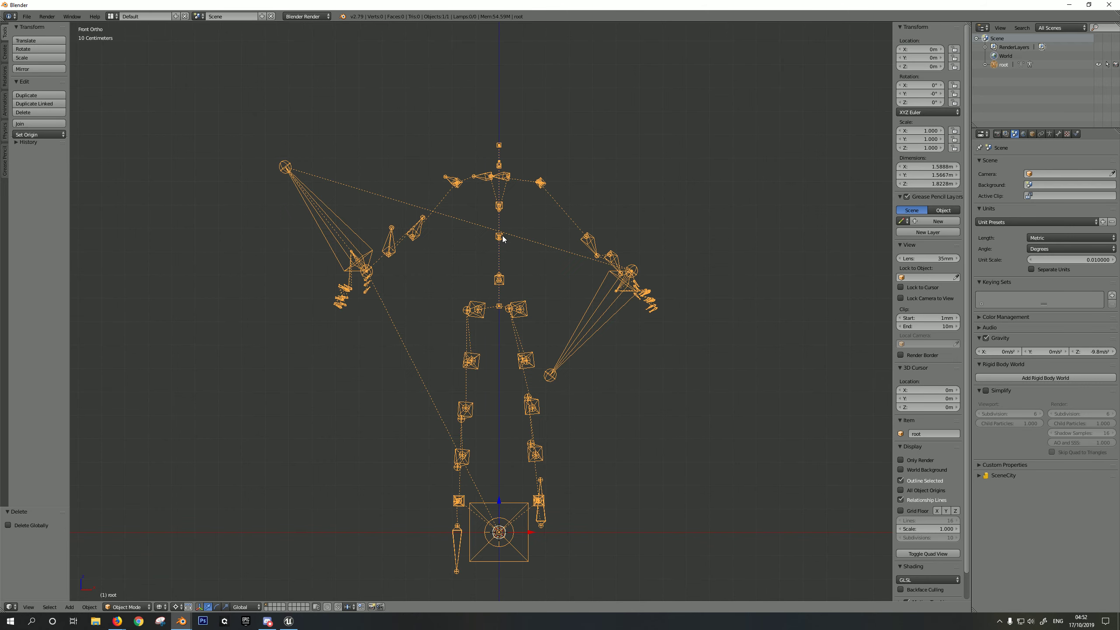
pyautogui.press('a')
pyautogui.scroll(1, 457, 489)
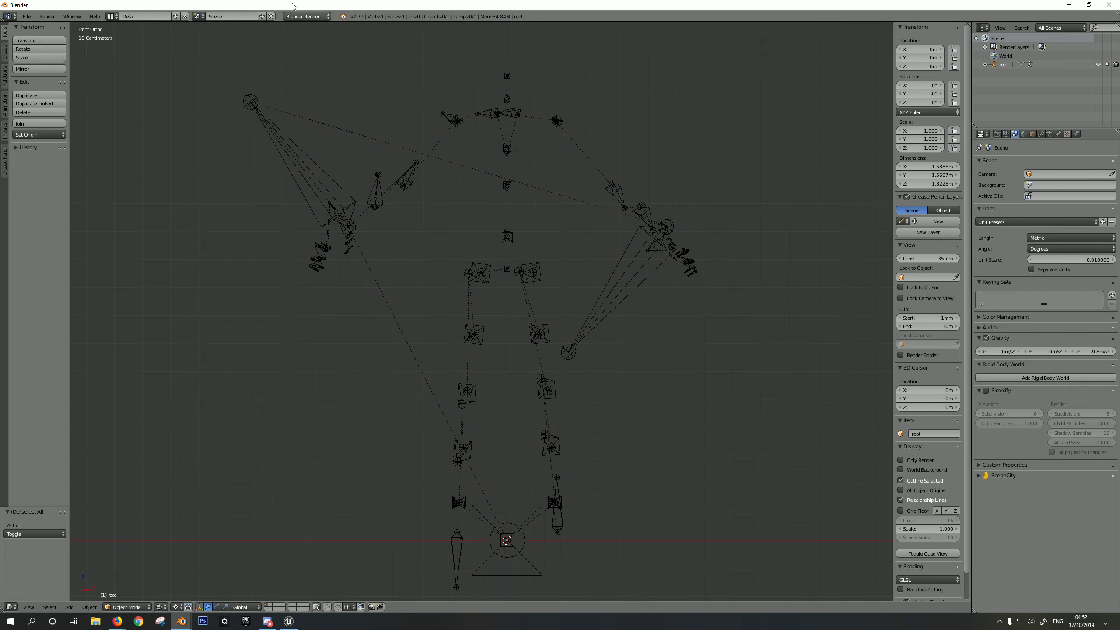
# Append the StickMan object from UE4Mannequin_StickMan_Mesh.blend into the scene.
pyautogui.click(26, 16)
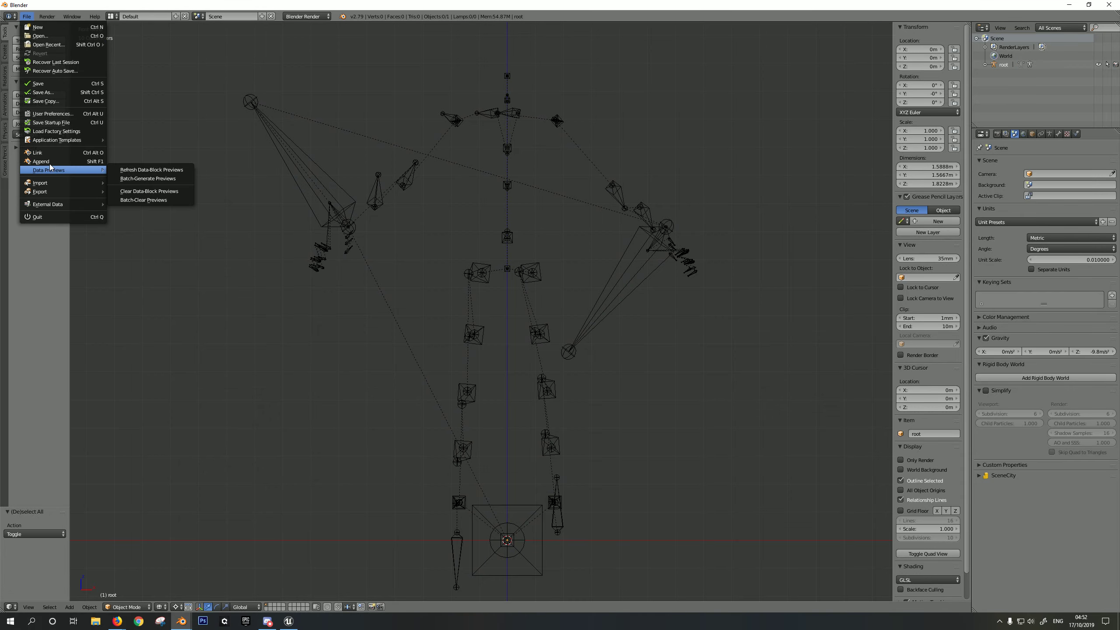
pyautogui.click(47, 161)
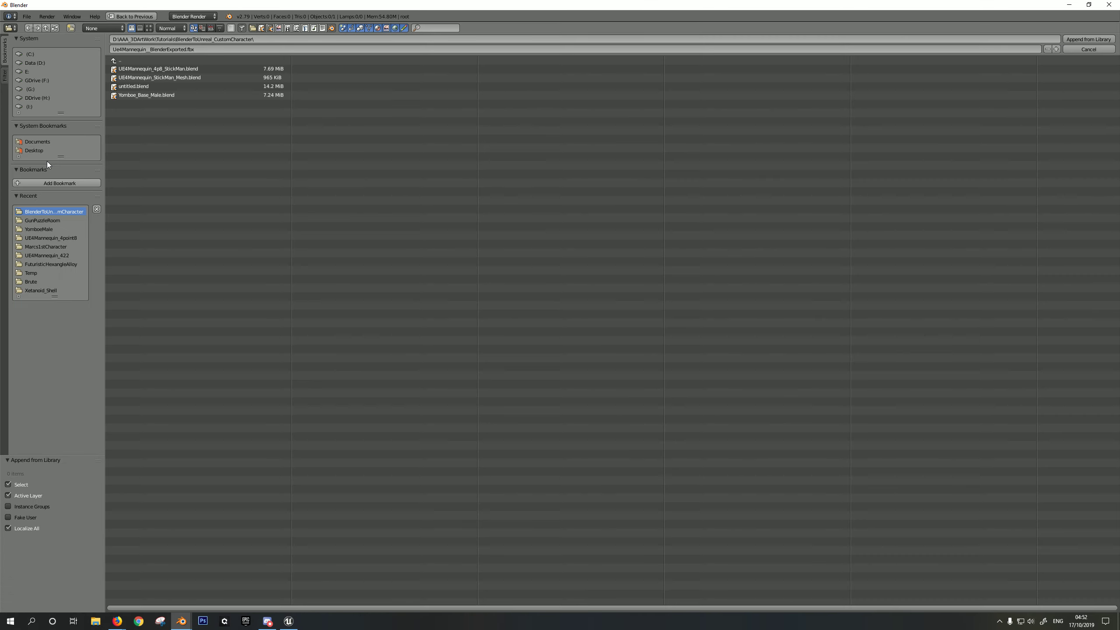
pyautogui.click(171, 78)
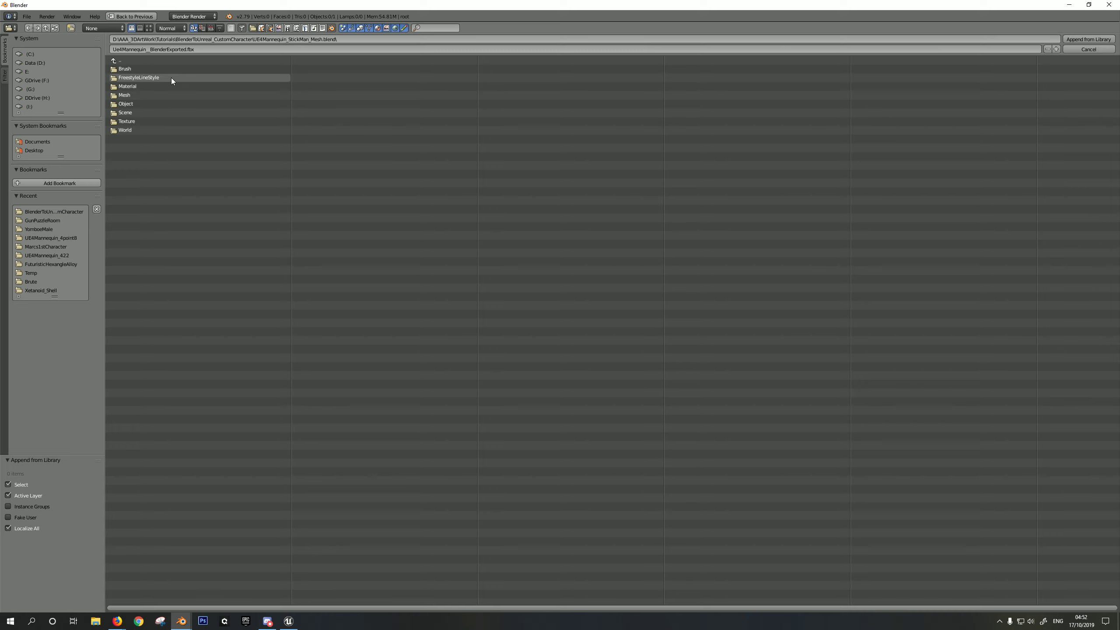
pyautogui.click(135, 104)
pyautogui.click(128, 69)
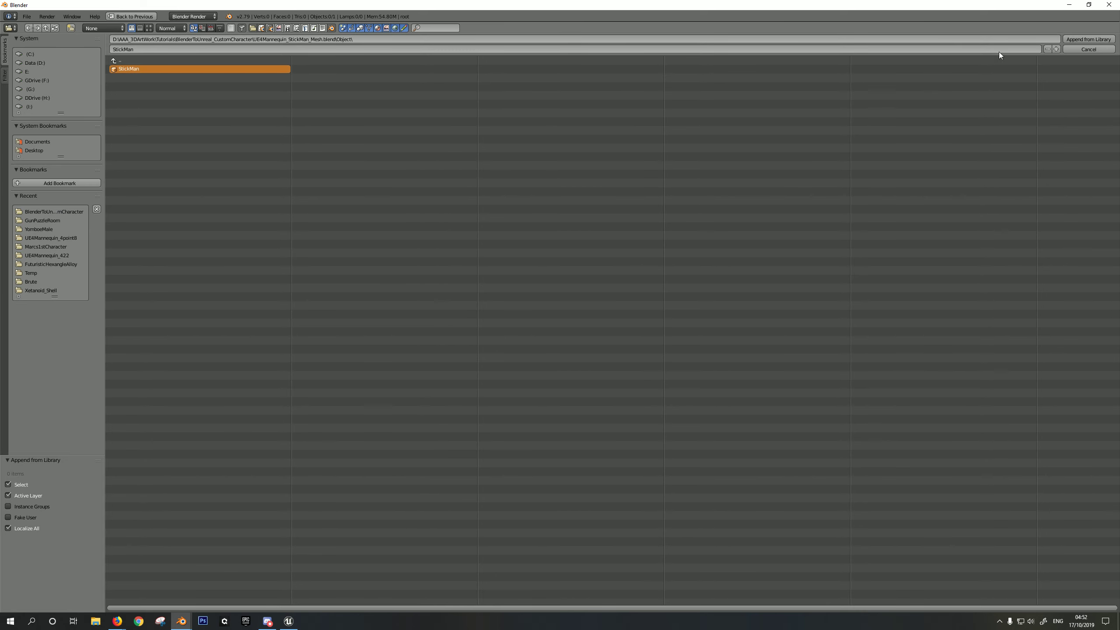
pyautogui.click(1068, 40)
# Scale the whole StickMan mesh by 100 in Edit Mode so it matches the skeleton.
pyautogui.scroll(8, 615, 351)
pyautogui.rightClick(566, 227)
pyautogui.press('Tab')
pyautogui.keyDown('shift'); pyautogui.moveTo(547, 229); pyautogui.dragTo(449, 309, button='middle'); pyautogui.keyUp('shift')
pyautogui.scroll(14, 475, 315)
pyautogui.write('s100')
pyautogui.press('Return')
pyautogui.scroll(-20, 475, 316)
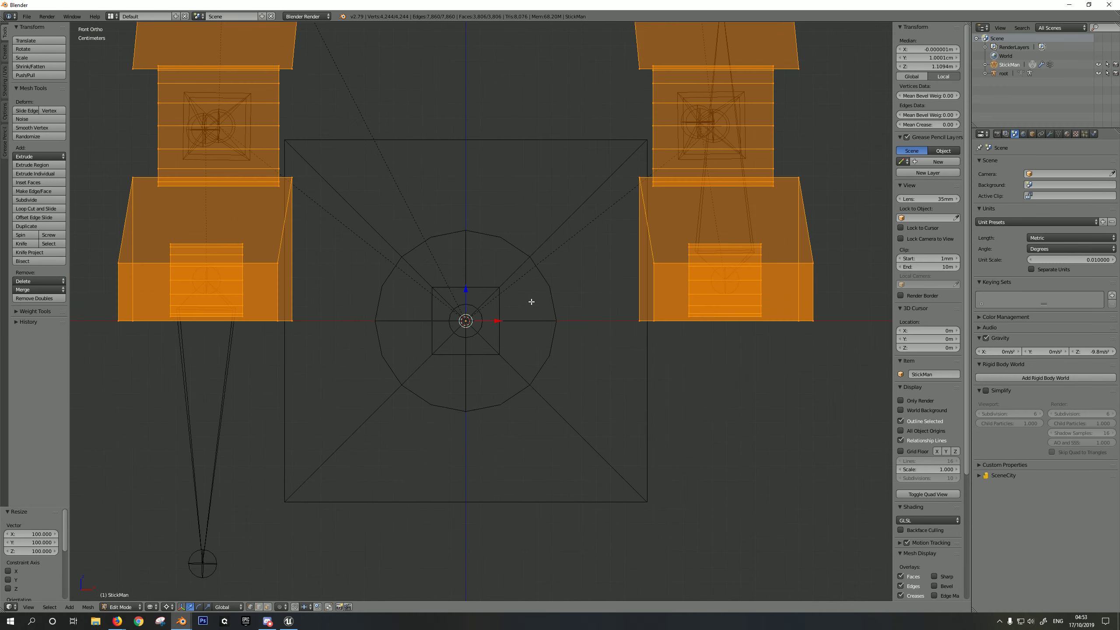
pyautogui.scroll(-3, 588, 113)
pyautogui.keyDown('shift'); pyautogui.moveTo(619, 255); pyautogui.dragTo(653, 445, button='middle'); pyautogui.keyUp('shift')
pyautogui.scroll(1, 652, 445)
# Examine how the StickMan mesh fits over the skeleton in solid shading and perspective view.
pyautogui.press('Tab')
pyautogui.press('Tab')
pyautogui.press('Tab')
pyautogui.press('z')
pyautogui.moveTo(598, 270); pyautogui.dragTo(632, 306, button='middle')
pyautogui.keyDown('shift'); pyautogui.moveTo(632, 307); pyautogui.dragTo(622, 258, button='middle'); pyautogui.keyUp('shift')
pyautogui.press('Tab')
pyautogui.press('a')
pyautogui.press('KP_5')
pyautogui.click(525, 371)
pyautogui.scroll(3, 525, 371)
pyautogui.scroll(-3, 571, 355)
pyautogui.keyDown('shift'); pyautogui.moveTo(571, 354); pyautogui.dragTo(582, 319, button='middle'); pyautogui.keyUp('shift')
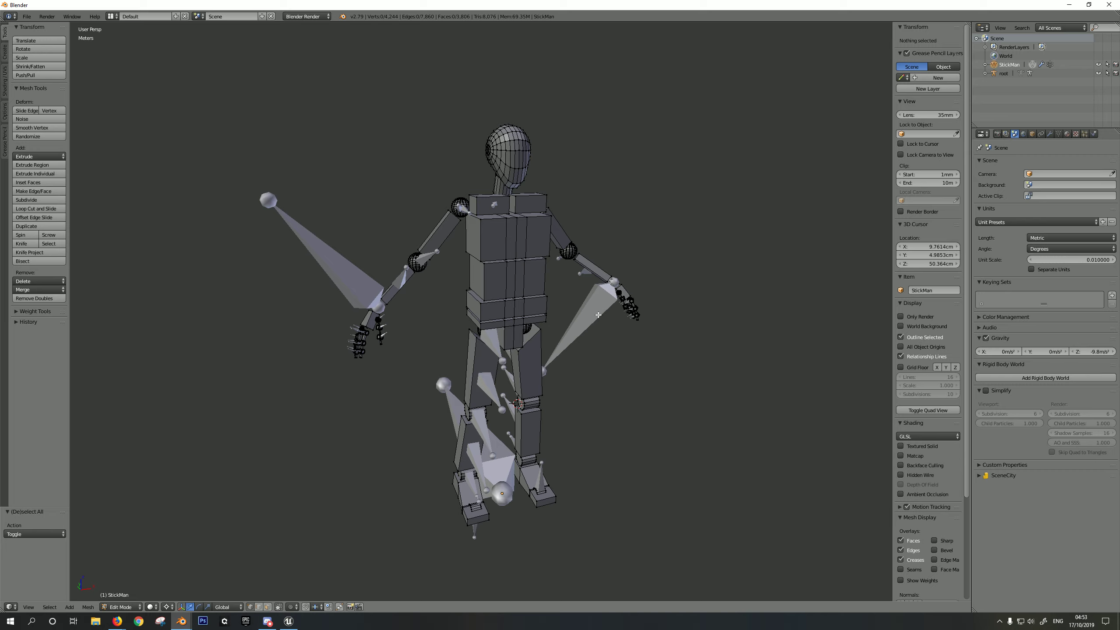
pyautogui.press('a')
pyautogui.scroll(1, 599, 315)
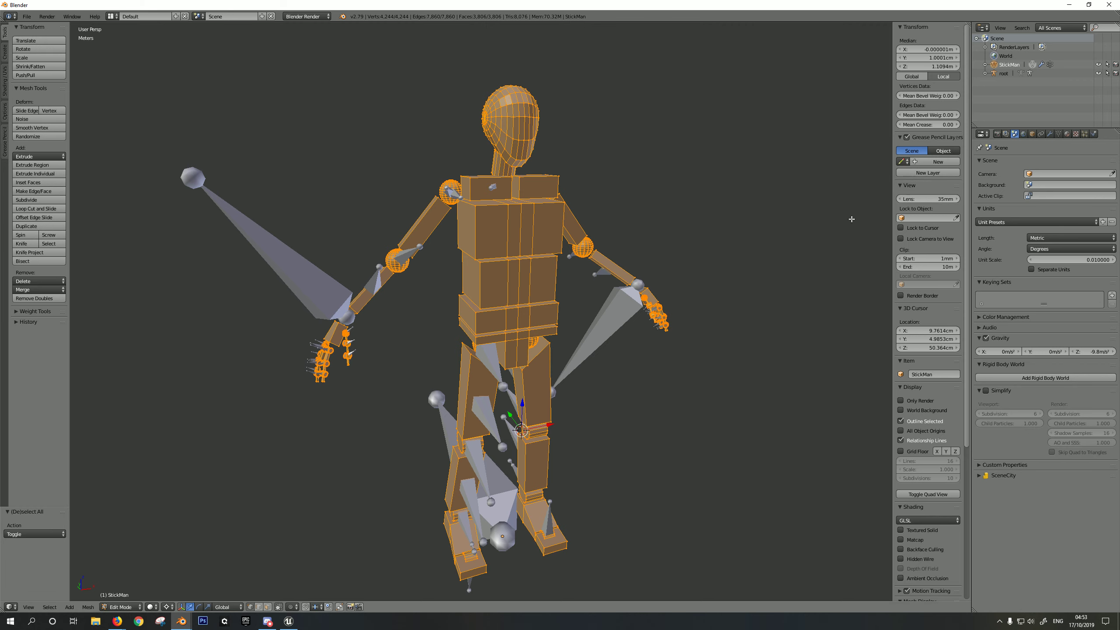
# Show the StickMan's vertex groups in an enlarged list and look through the bone names.
pyautogui.press('n')
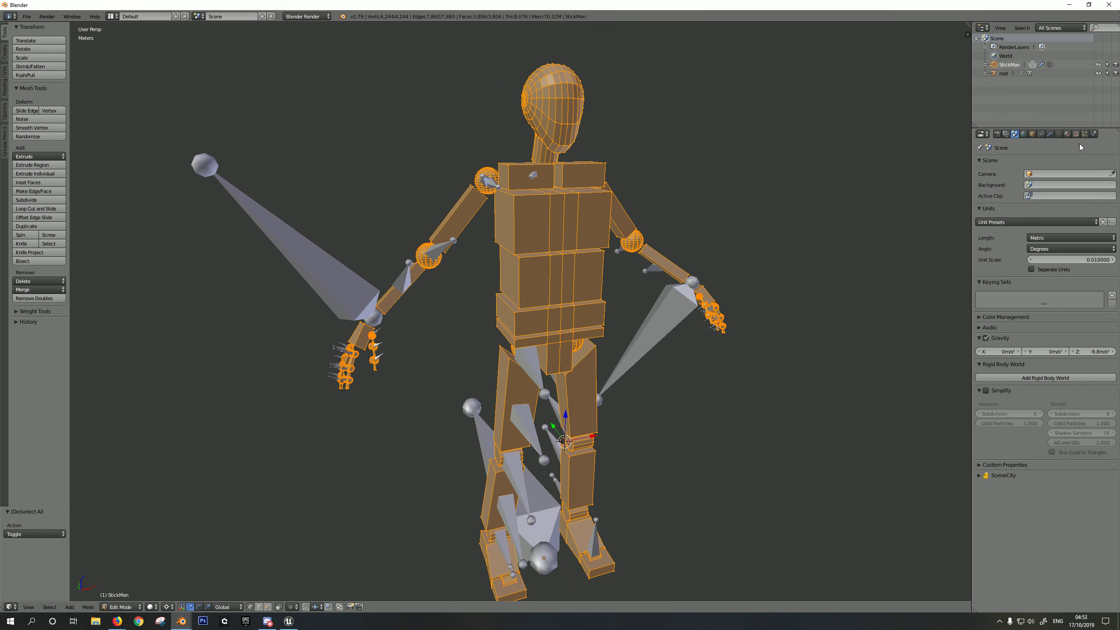
pyautogui.click(1050, 134)
pyautogui.click(1058, 134)
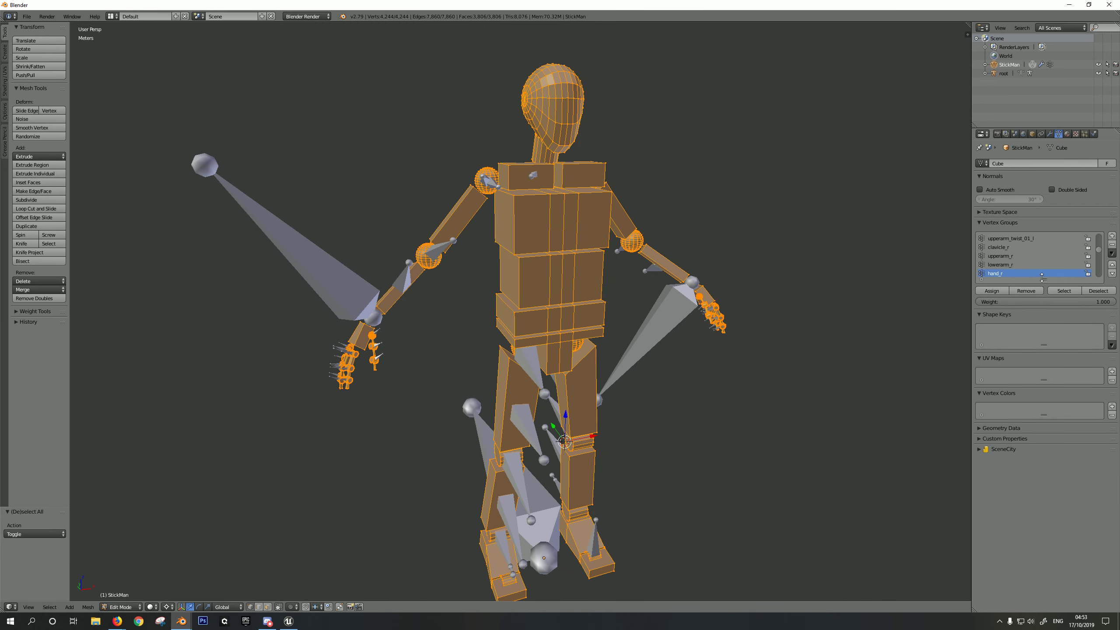
pyautogui.moveTo(1044, 280); pyautogui.dragTo(1044, 560)
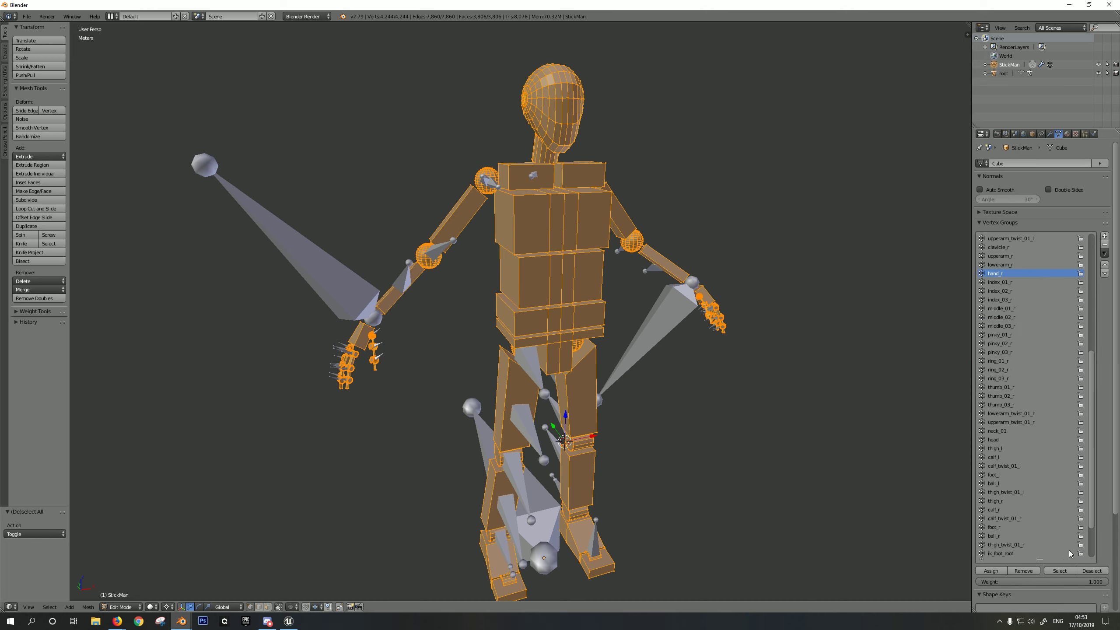
pyautogui.moveTo(1094, 457); pyautogui.dragTo(1099, 504)
# Deselect the whole mesh, switch to face selection and look through the vertex groups for the arm groups.
pyautogui.moveTo(663, 222); pyautogui.dragTo(692, 273, button='middle')
pyautogui.press('a')
pyautogui.scroll(1, 651, 221)
pyautogui.hotkey('ctrl', 'Tab')
pyautogui.click(639, 294)
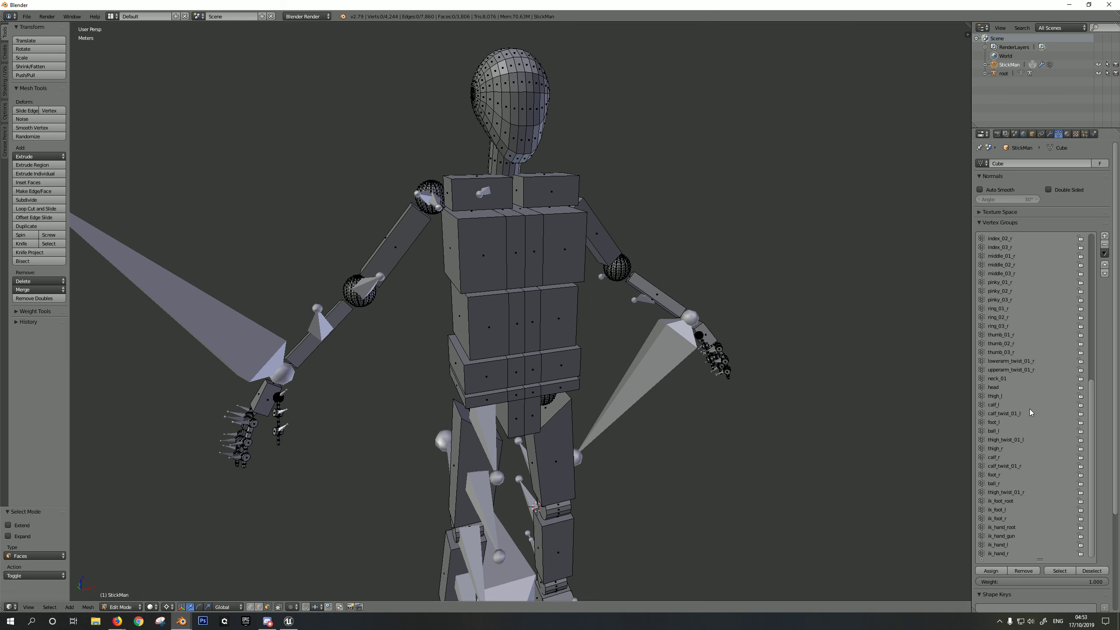
pyautogui.scroll(5, 1037, 406)
pyautogui.scroll(11, 1038, 392)
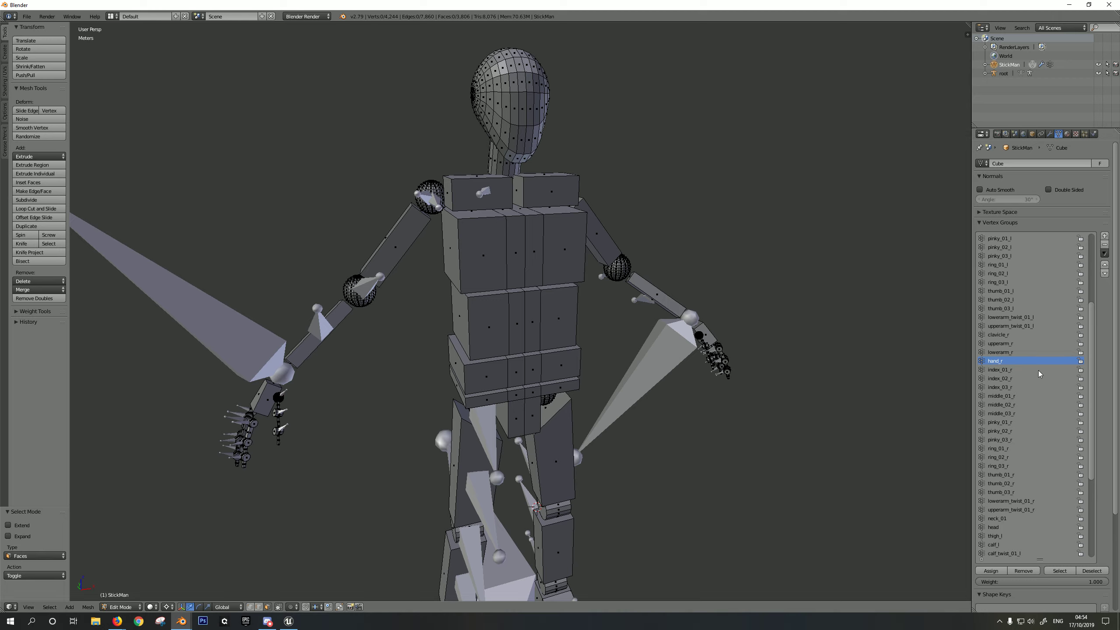
# Select the lowerarm_r vertex group's geometry and frame it in wireframe view.
pyautogui.click(999, 353)
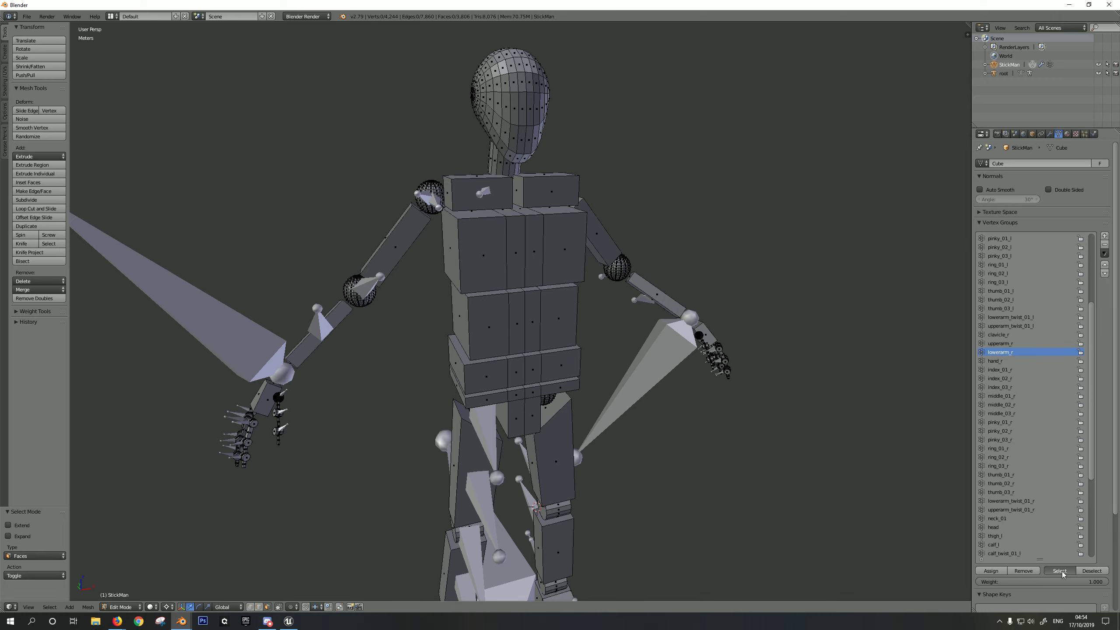
pyautogui.click(1047, 571)
pyautogui.press('KP_Decimal')
pyautogui.press('z')
pyautogui.moveTo(433, 260); pyautogui.dragTo(668, 308, button='middle')
# Leave the StickMan's Edit Mode, select the root armature and switch it to Pose Mode.
pyautogui.press('Tab')
pyautogui.rightClick(426, 231)
pyautogui.rightClick(427, 231)
pyautogui.rightClick(459, 216)
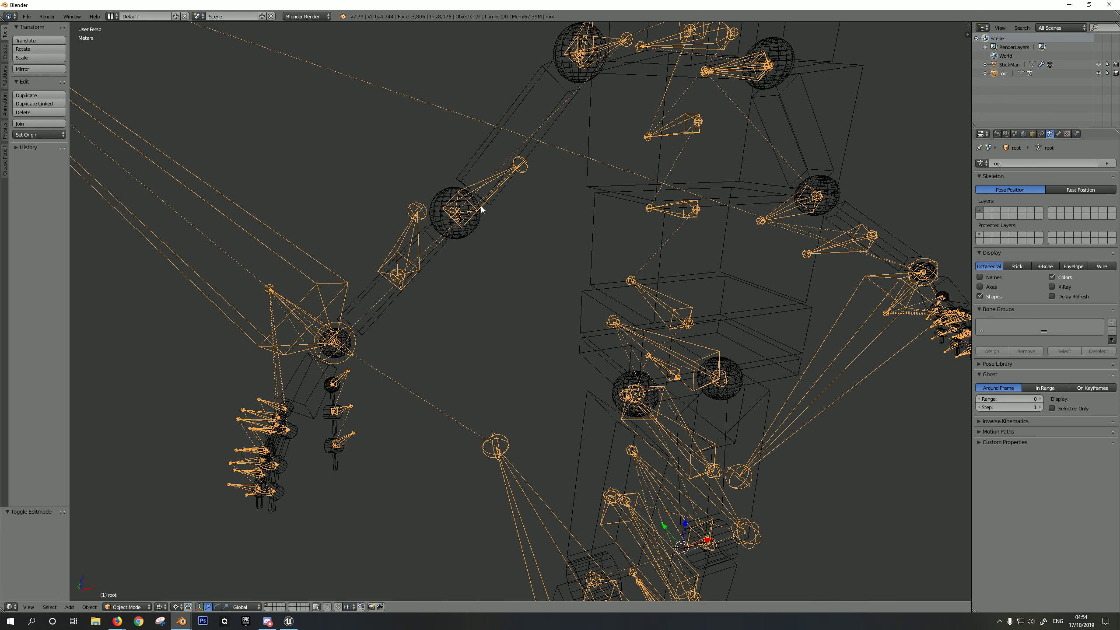
pyautogui.click(127, 607)
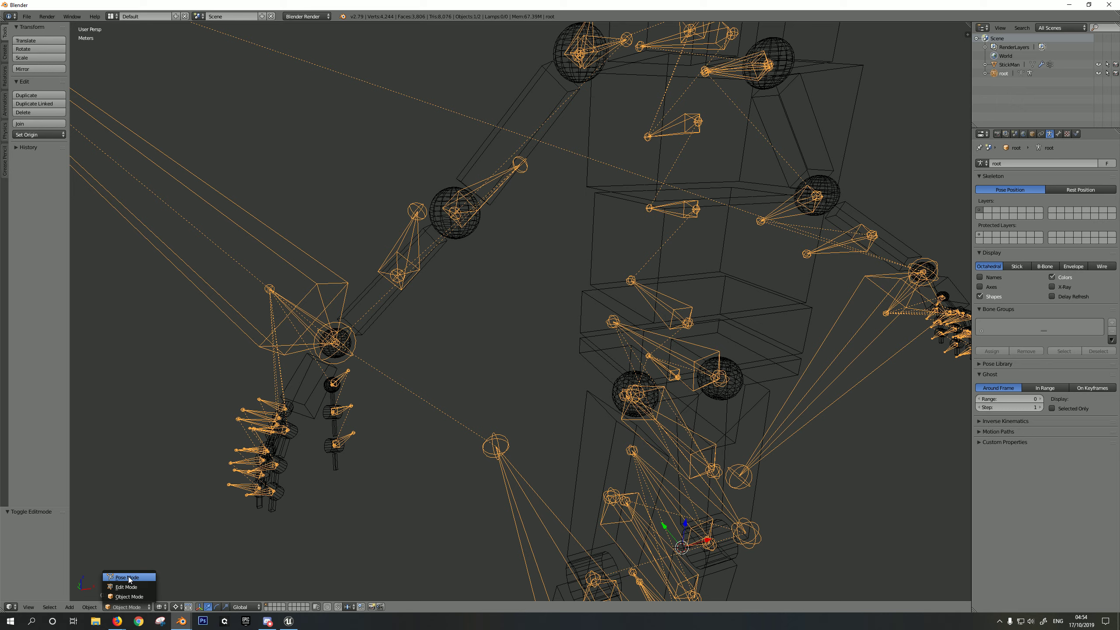
pyautogui.click(127, 577)
# Snap the 3D cursor to the lowerarm_r bone and test-rotate the bone to check whether the mesh follows.
pyautogui.rightClick(485, 202)
pyautogui.hotkey('shift', 's')
pyautogui.click(559, 242)
pyautogui.press('r')
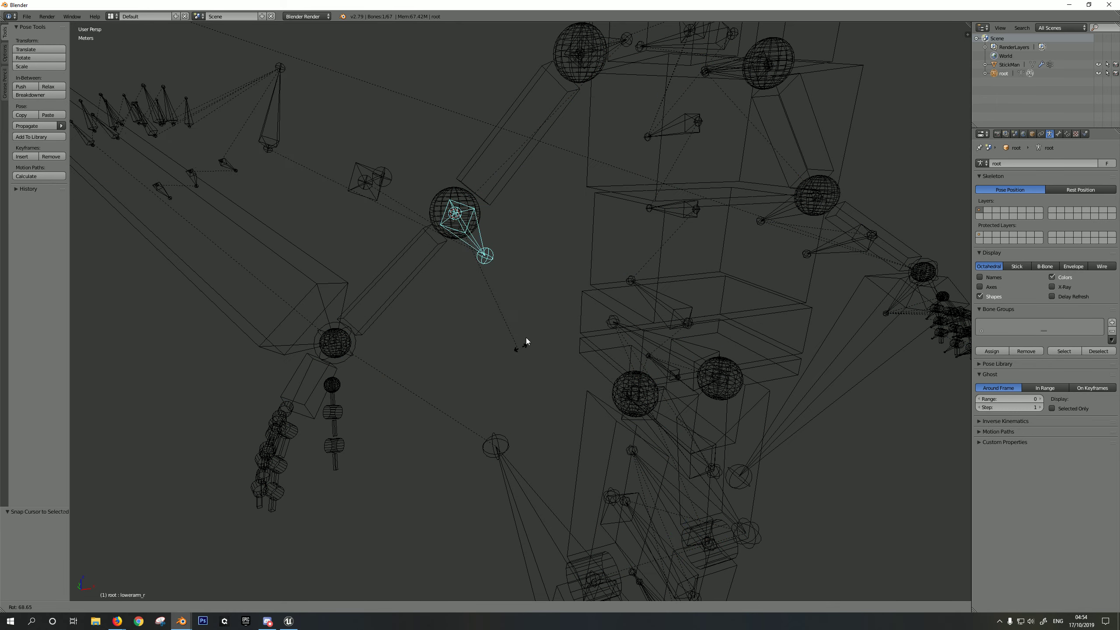
pyautogui.click(451, 290)
pyautogui.rightClick(371, 316)
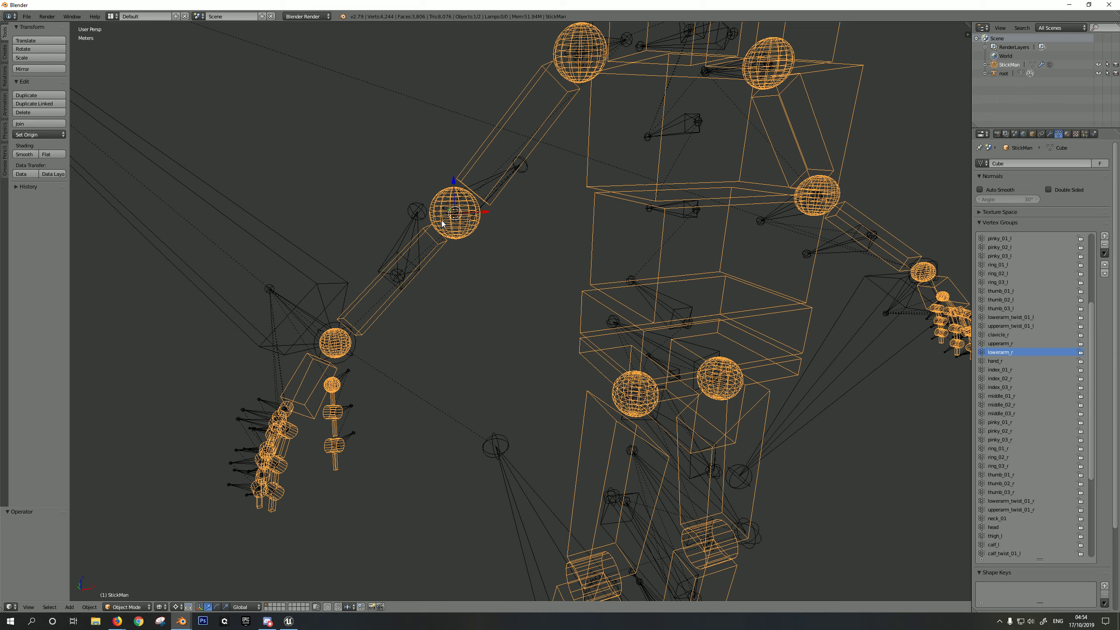
pyautogui.rightClick(457, 217)
pyautogui.press('r')
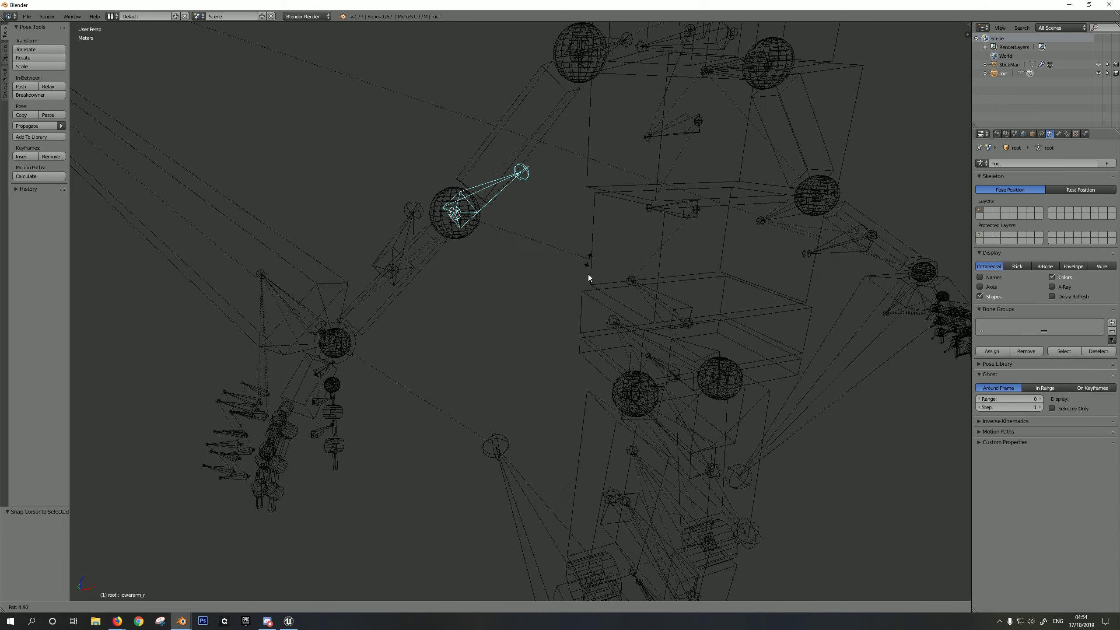
pyautogui.rightClick(570, 292)
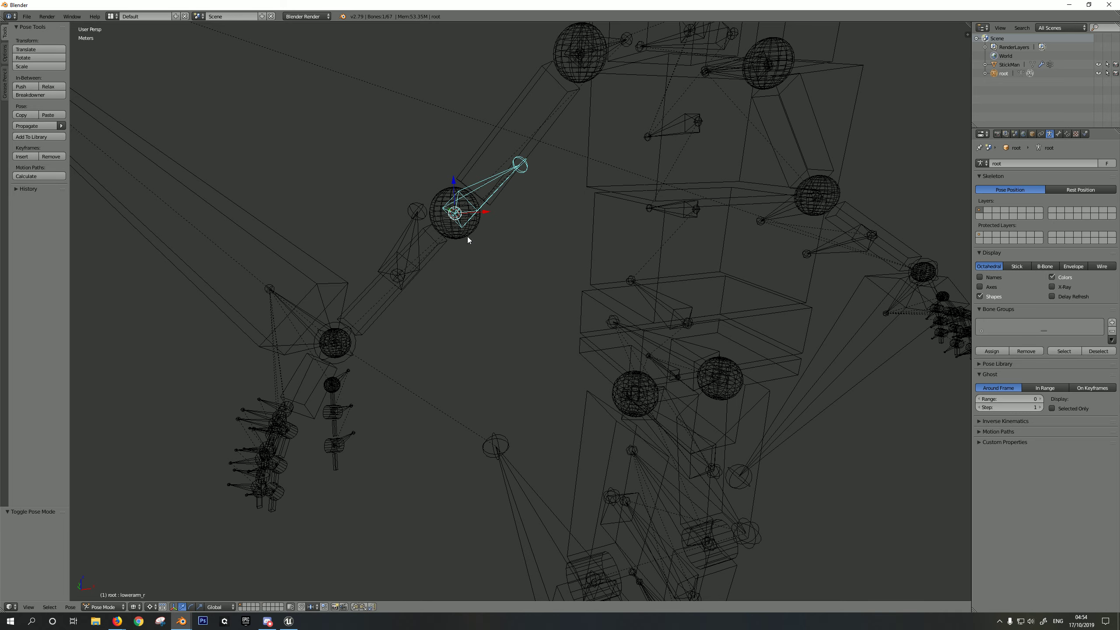
# Remove the Armature modifier from the StickMan and check its parent in the object relations.
pyautogui.hotkey('ctrl', 'Tab')
pyautogui.moveTo(790, 297); pyautogui.dragTo(736, 309, button='middle')
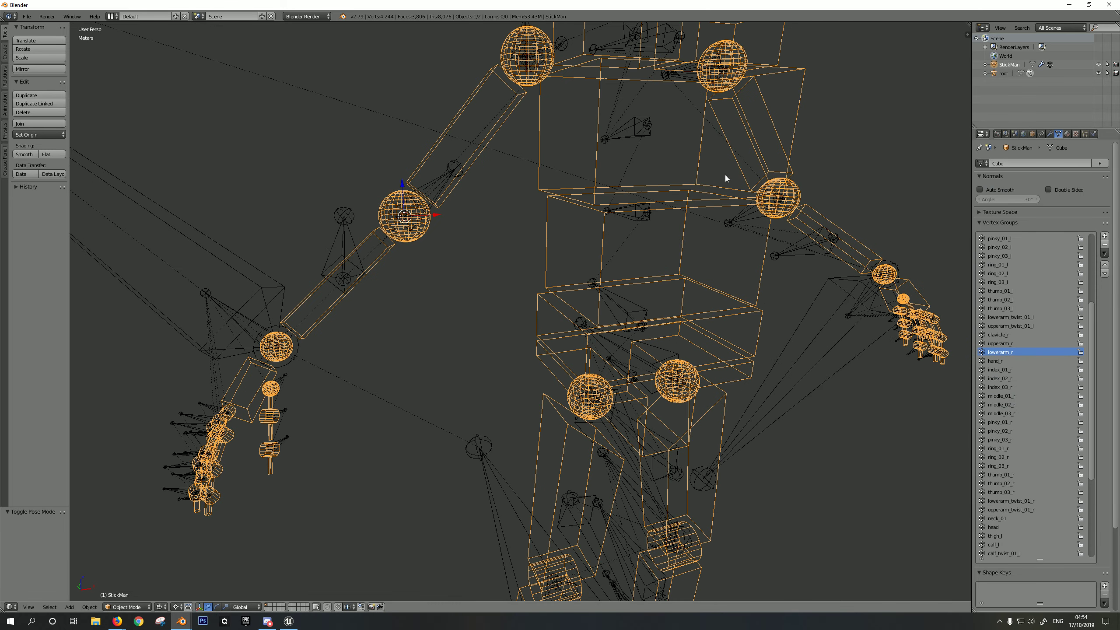
pyautogui.click(1050, 134)
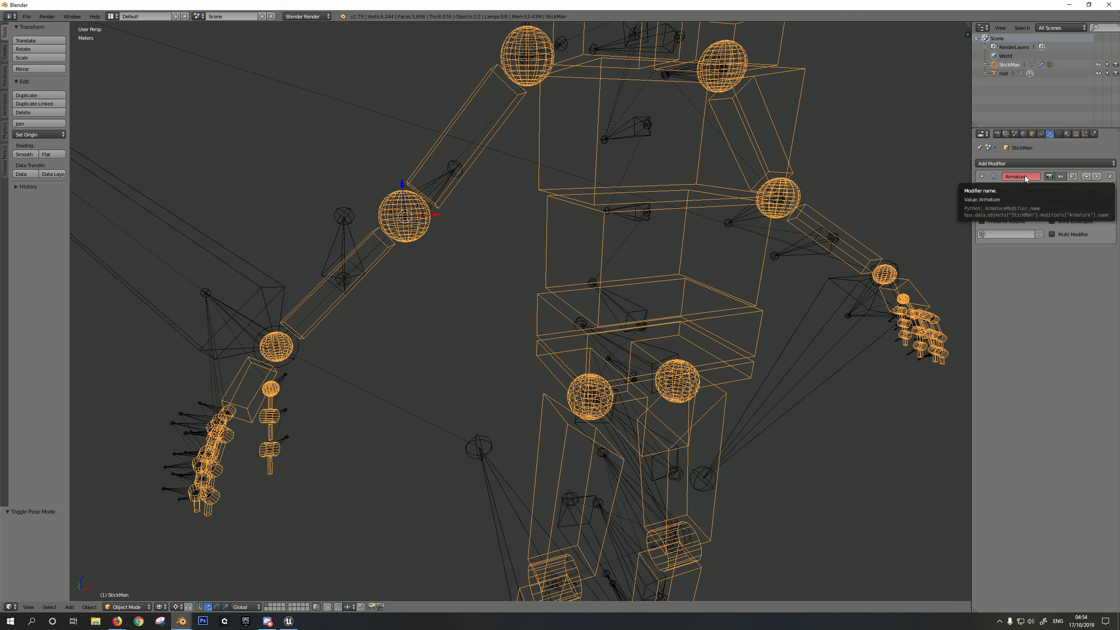
pyautogui.click(1110, 176)
pyautogui.click(1032, 134)
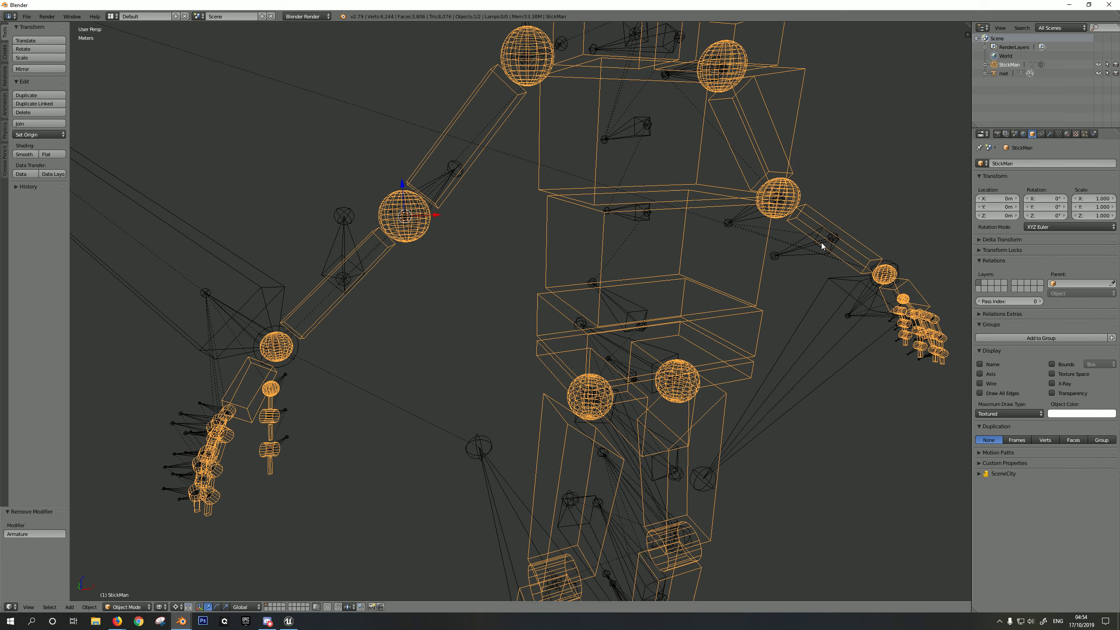
# Return the root armature to Object Mode and deselect everything.
pyautogui.rightClick(347, 244)
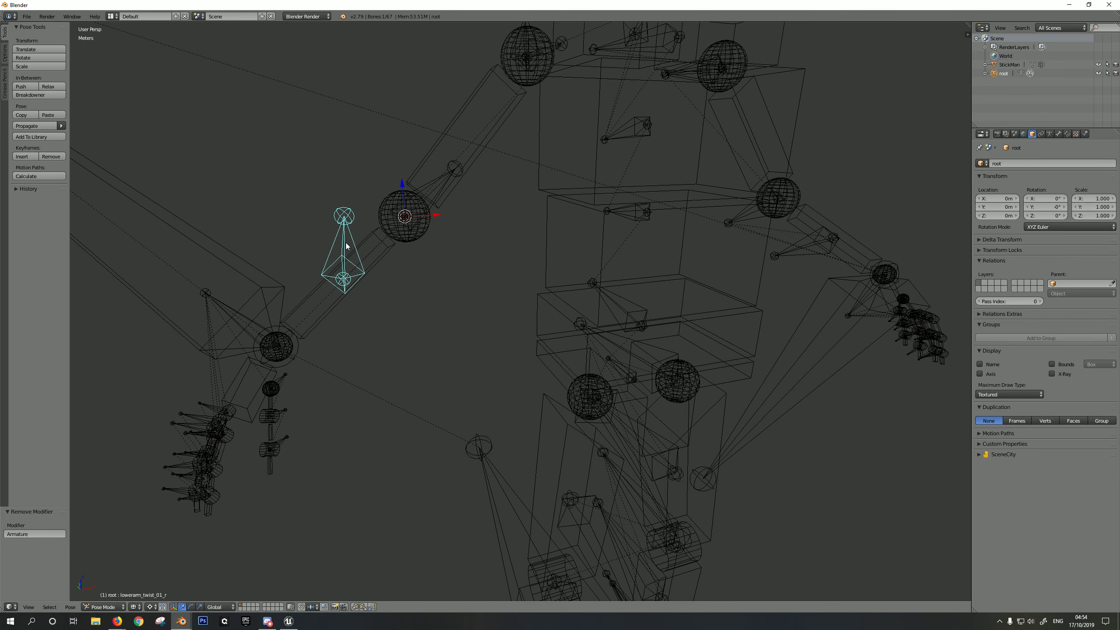
pyautogui.click(102, 608)
pyautogui.click(108, 588)
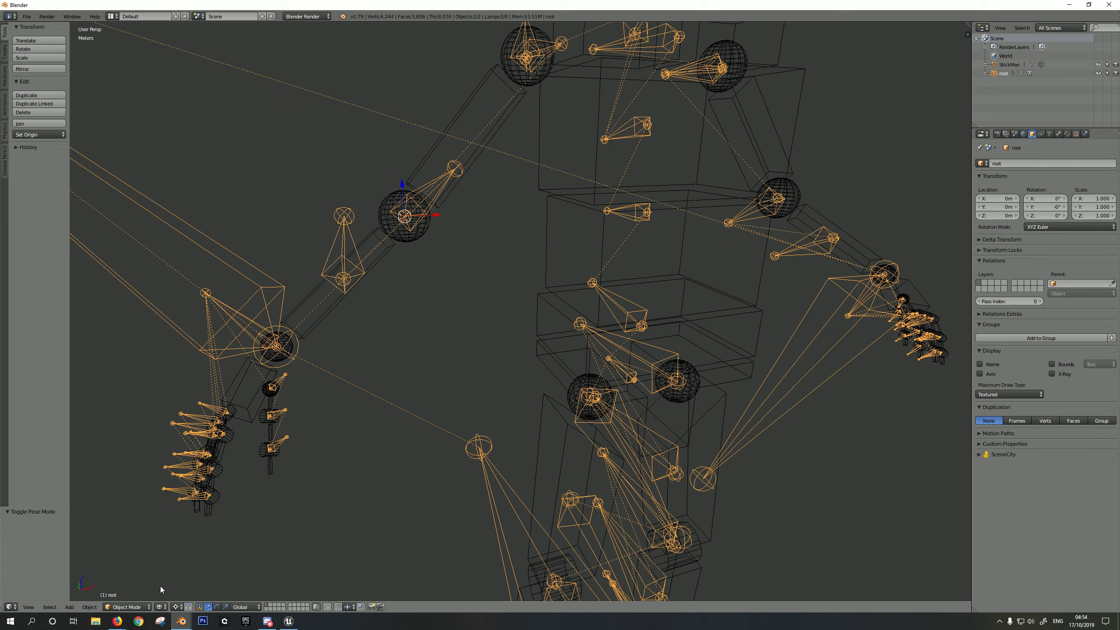
pyautogui.scroll(-6, 506, 347)
pyautogui.press('a')
# Parent the StickMan mesh to the root armature using Armature Deform With Empty Groups.
pyautogui.moveTo(604, 330); pyautogui.dragTo(562, 383, button='middle')
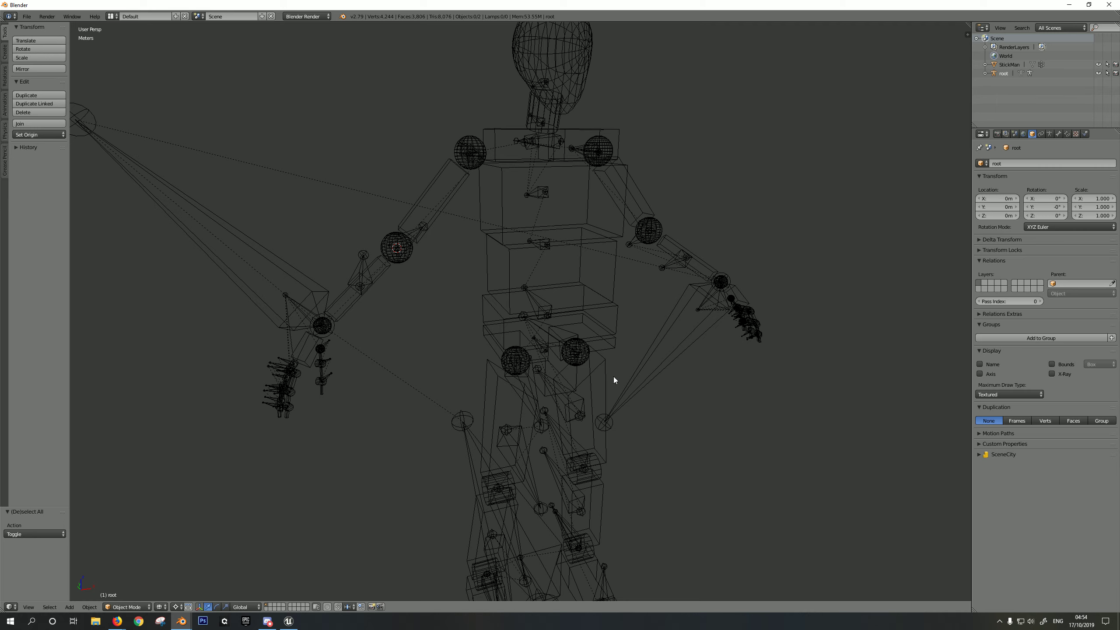
pyautogui.moveTo(618, 282); pyautogui.dragTo(728, 222, button='middle')
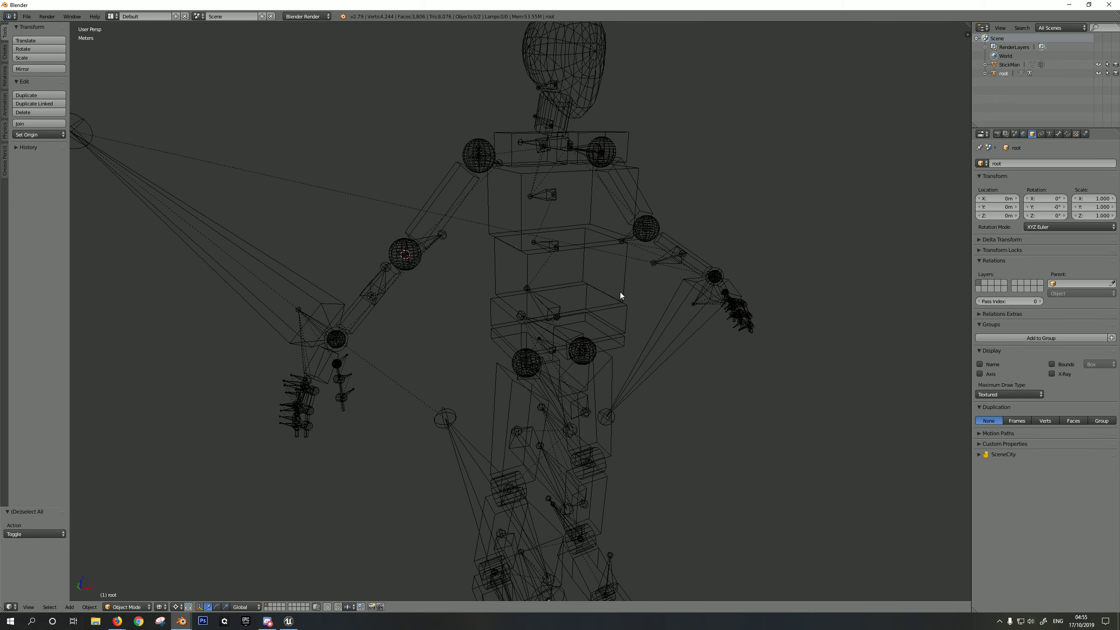
pyautogui.rightClick(629, 280)
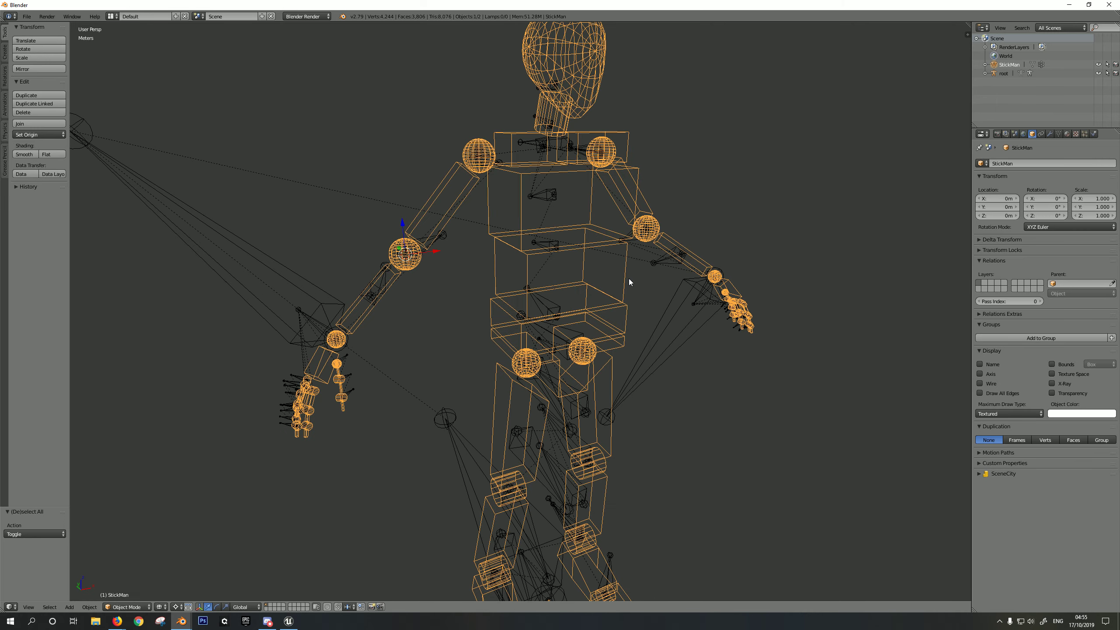
pyautogui.keyDown('shift'); pyautogui.rightClick(660, 263); pyautogui.keyUp('shift')
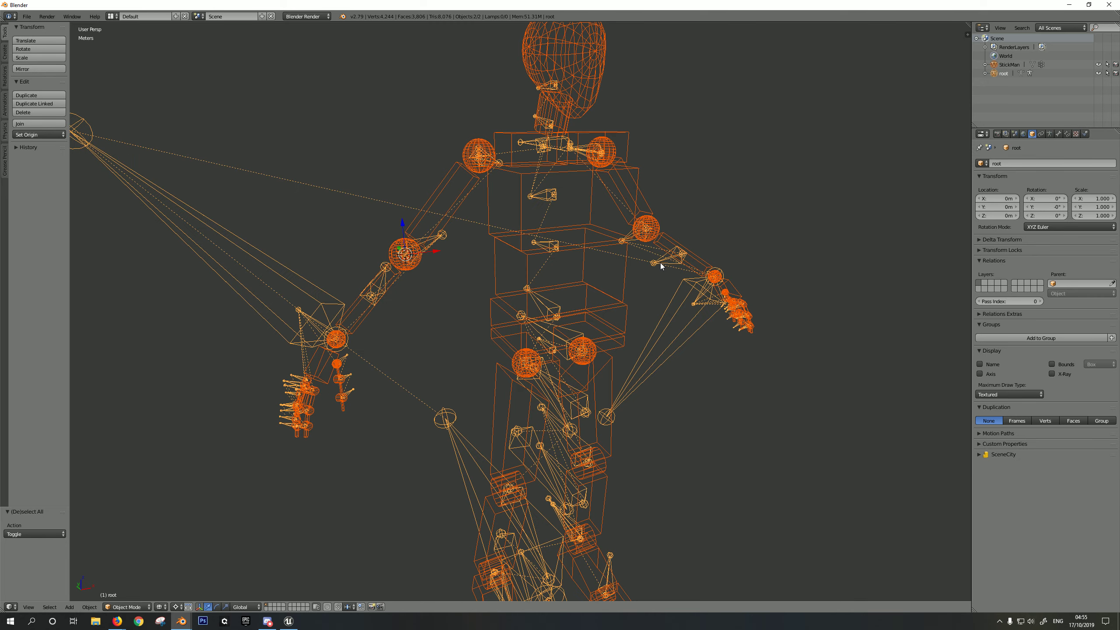
pyautogui.hotkey('ctrl', 'p')
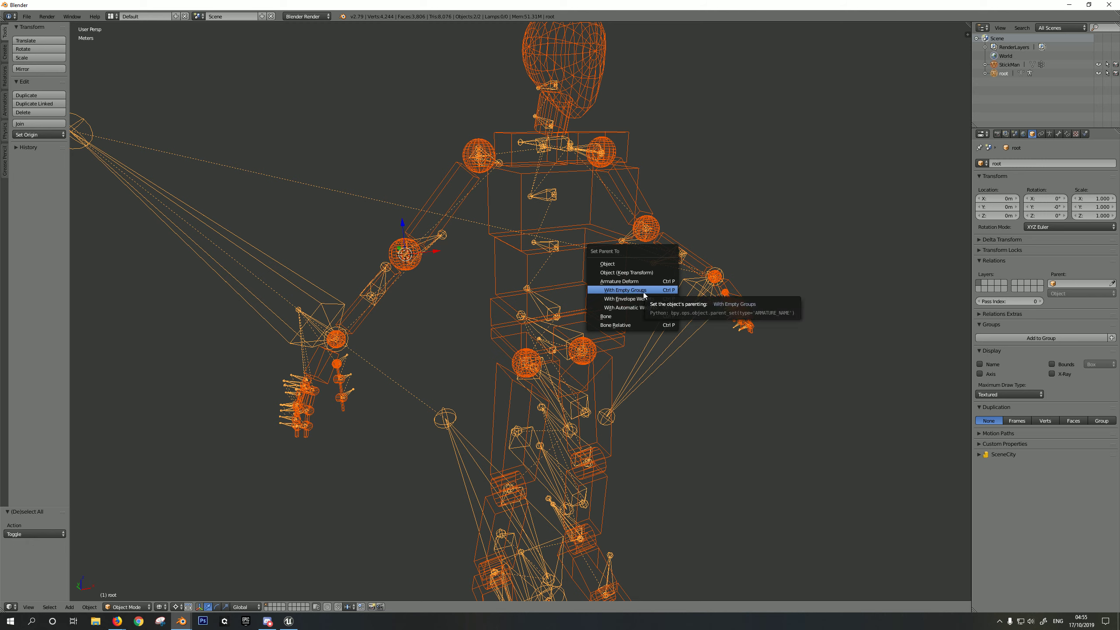
pyautogui.click(643, 293)
# Check the StickMan's Armature modifier and its parent in the object relations.
pyautogui.scroll(3, 643, 294)
pyautogui.rightClick(711, 190)
pyautogui.click(1049, 134)
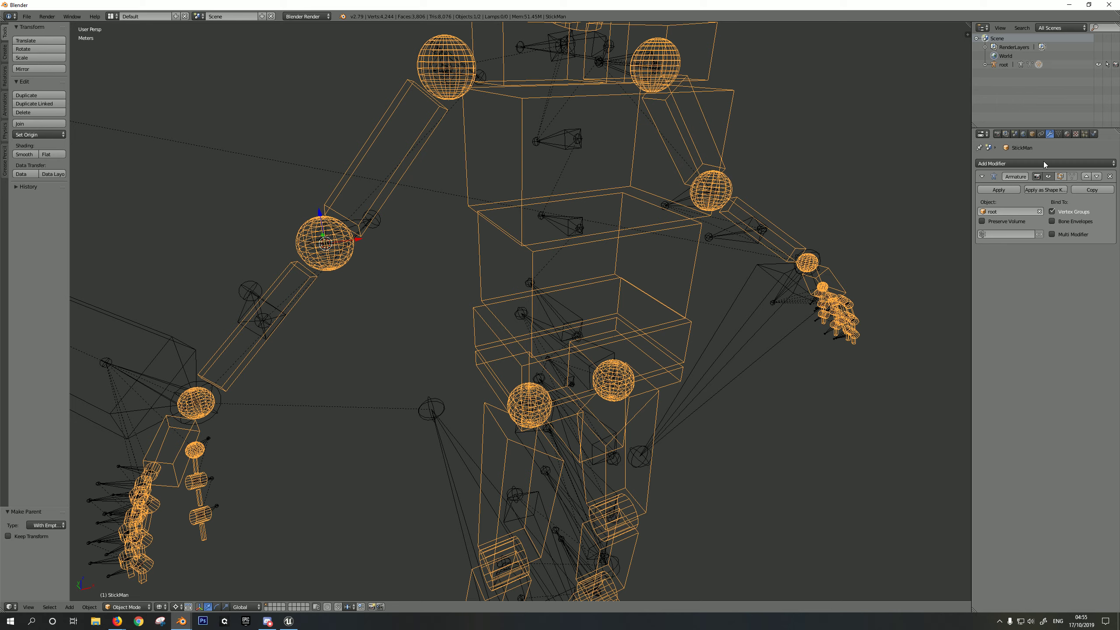
pyautogui.click(1032, 133)
pyautogui.scroll(-4, 380, 259)
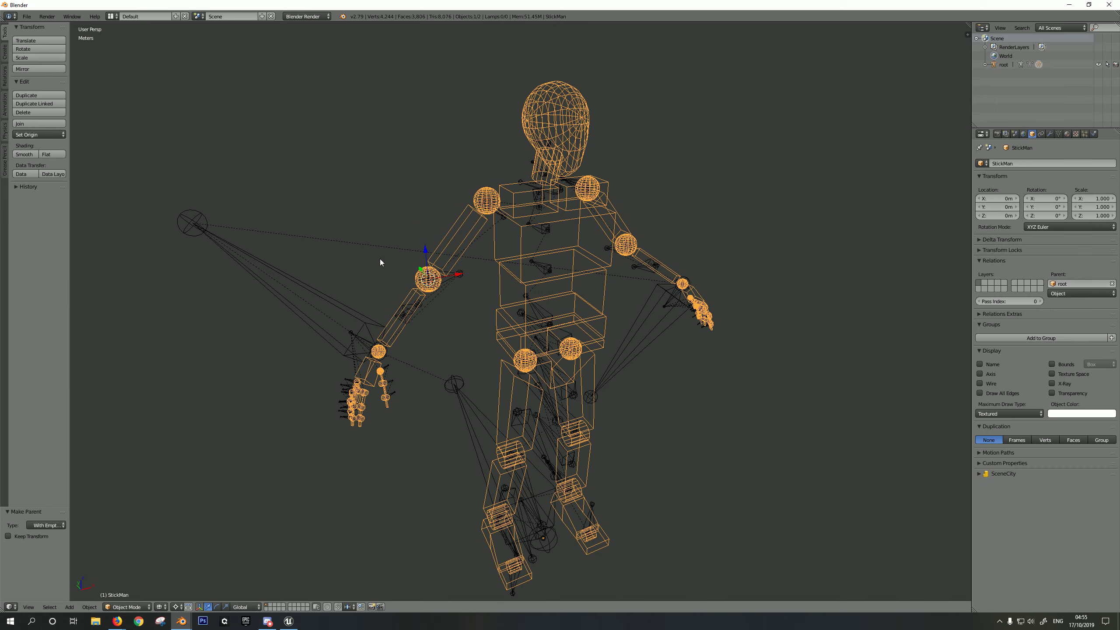
# Put the root armature in Pose Mode and snap the 3D cursor to the bone at the right elbow.
pyautogui.scroll(4, 380, 259)
pyautogui.rightClick(264, 312)
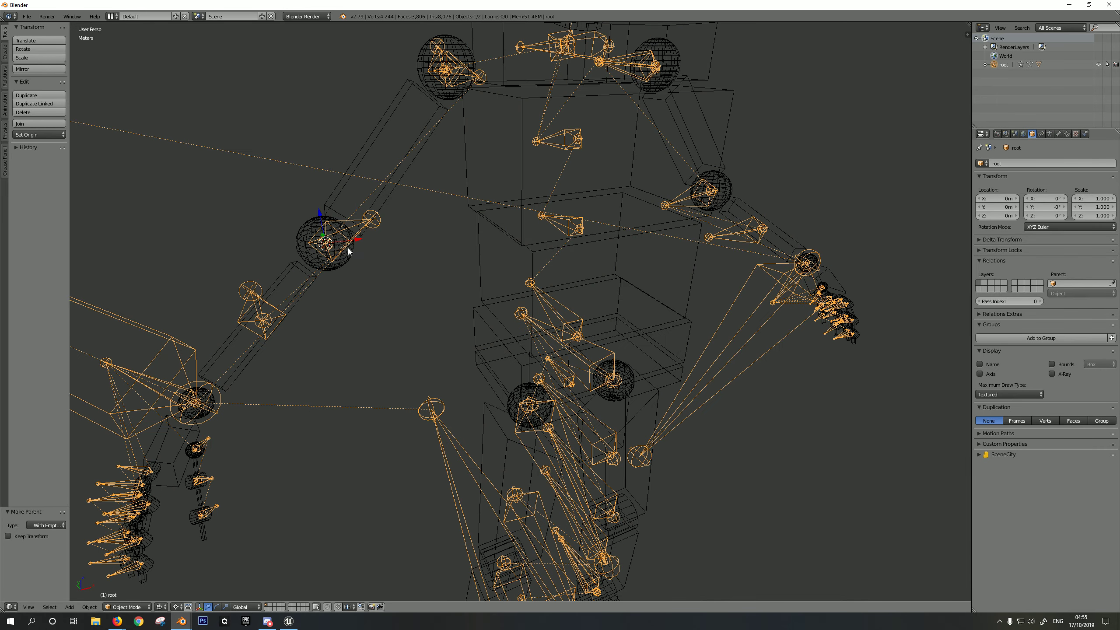
pyautogui.click(127, 607)
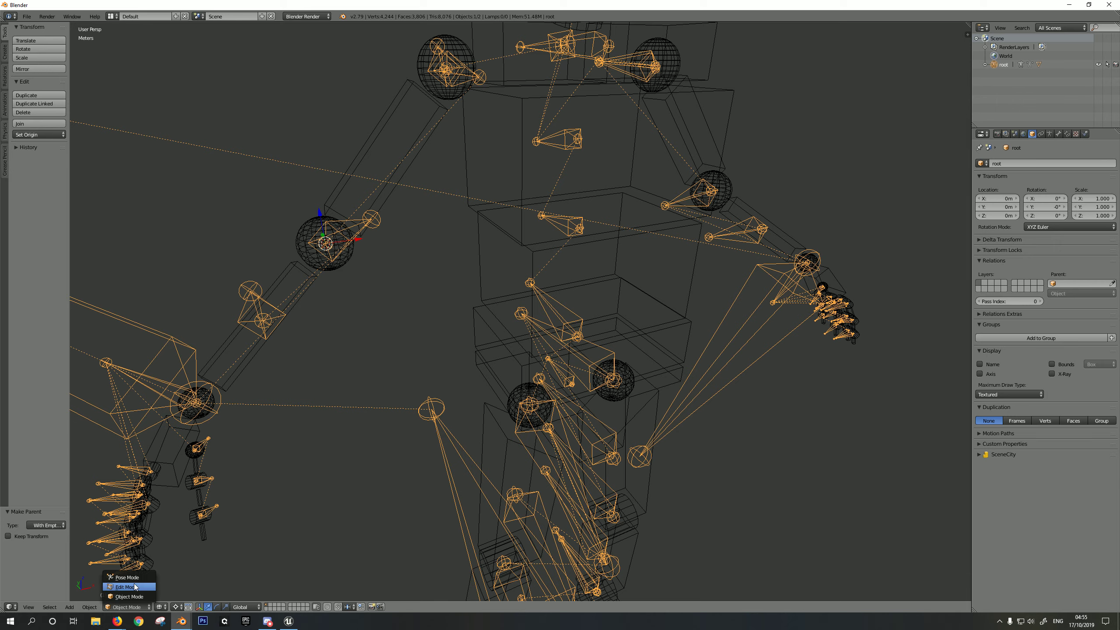
pyautogui.click(126, 579)
pyautogui.rightClick(327, 256)
pyautogui.hotkey('shift', 's')
pyautogui.click(490, 307)
# Try rotating the right elbow bone to test the StickMan's deformation, and undo back to Object Mode.
pyautogui.scroll(-2, 573, 260)
pyautogui.scroll(2, 592, 251)
pyautogui.press('r')
pyautogui.rightClick(448, 435)
pyautogui.hotkey('ctrl', 'z')
pyautogui.hotkey('ctrl', 'z')
pyautogui.hotkey('ctrl', 'z')
pyautogui.moveTo(447, 435); pyautogui.dragTo(714, 333, button='middle')
pyautogui.scroll(-3, 715, 332)
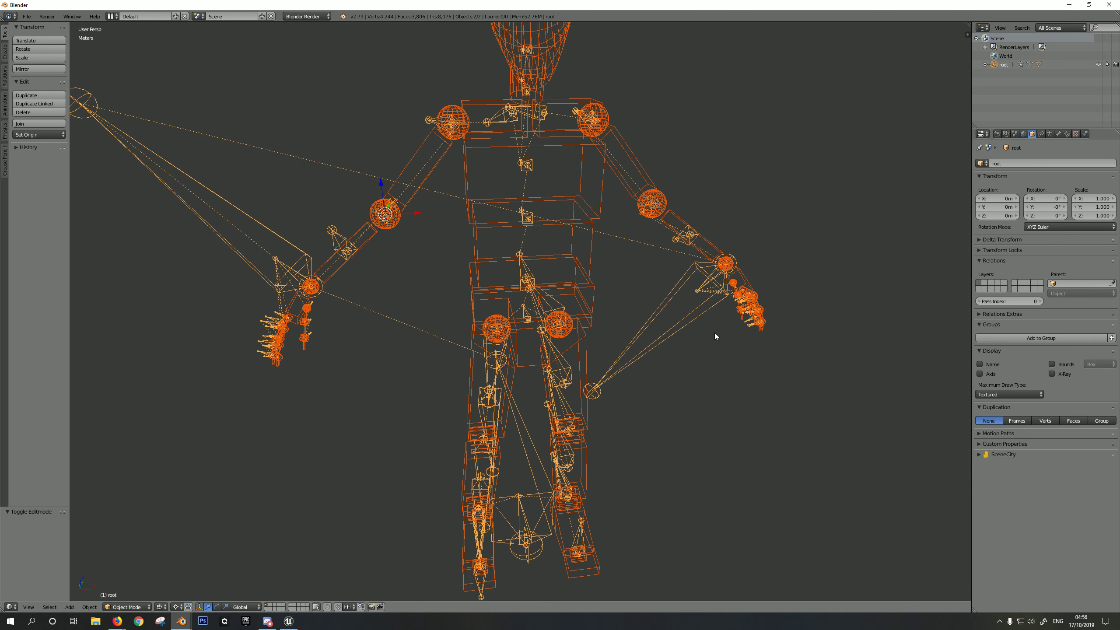
pyautogui.press('KP_1')
pyautogui.scroll(-3, 714, 333)
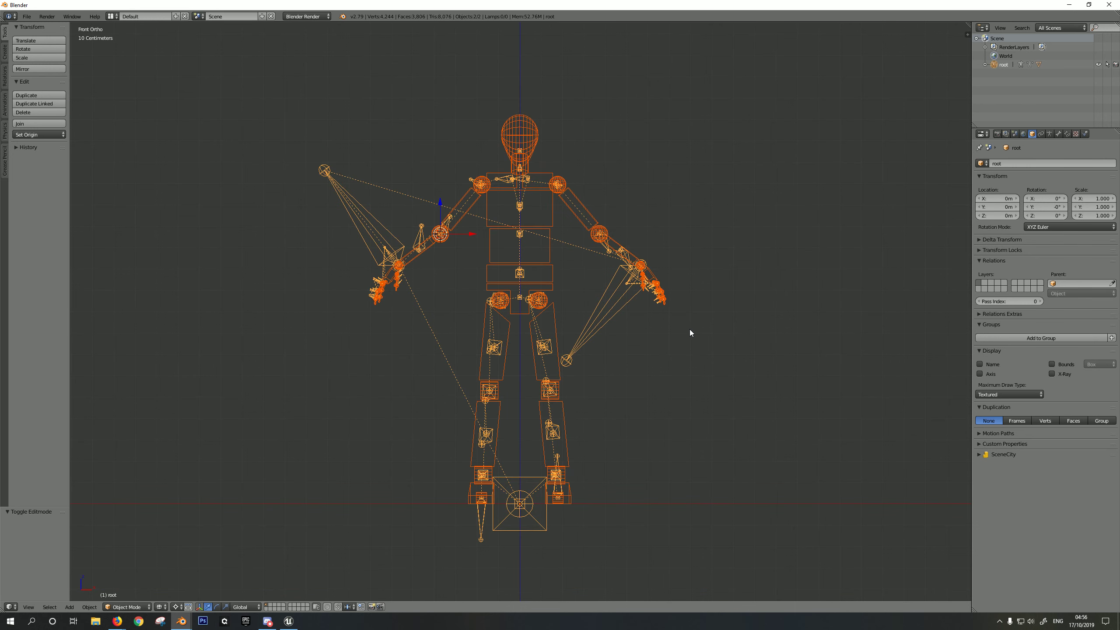
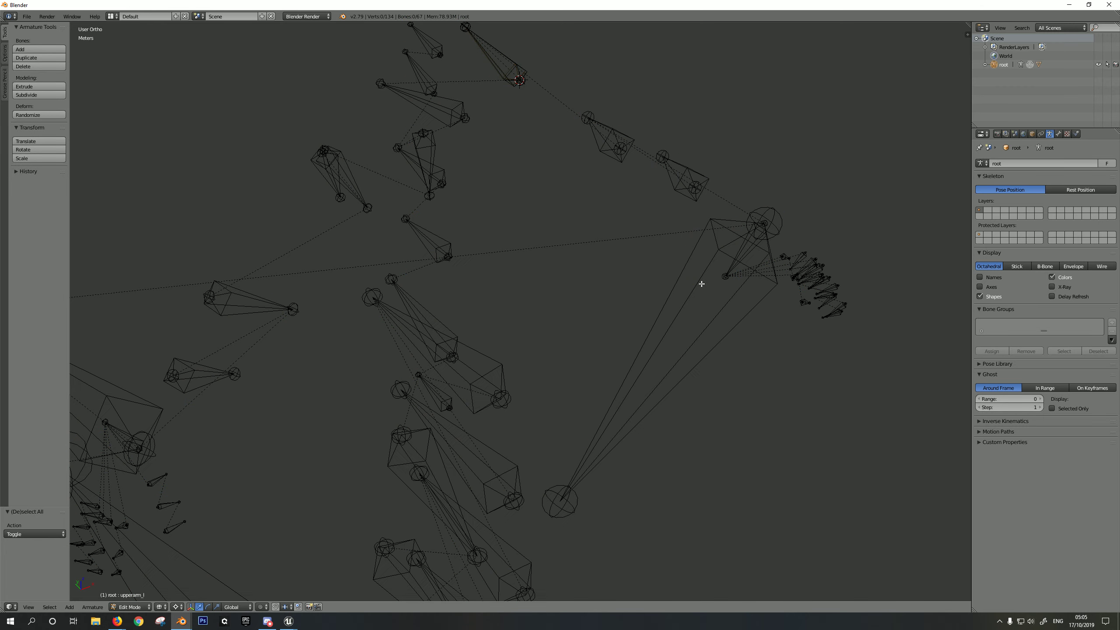
# Try rotating the ik_hand_l bone by about -41.2° around the 3D cursor in Edit Mode, and undo it.
pyautogui.hotkey('shift', 's')
pyautogui.press('u')
pyautogui.press('r')
pyautogui.click(825, 197)
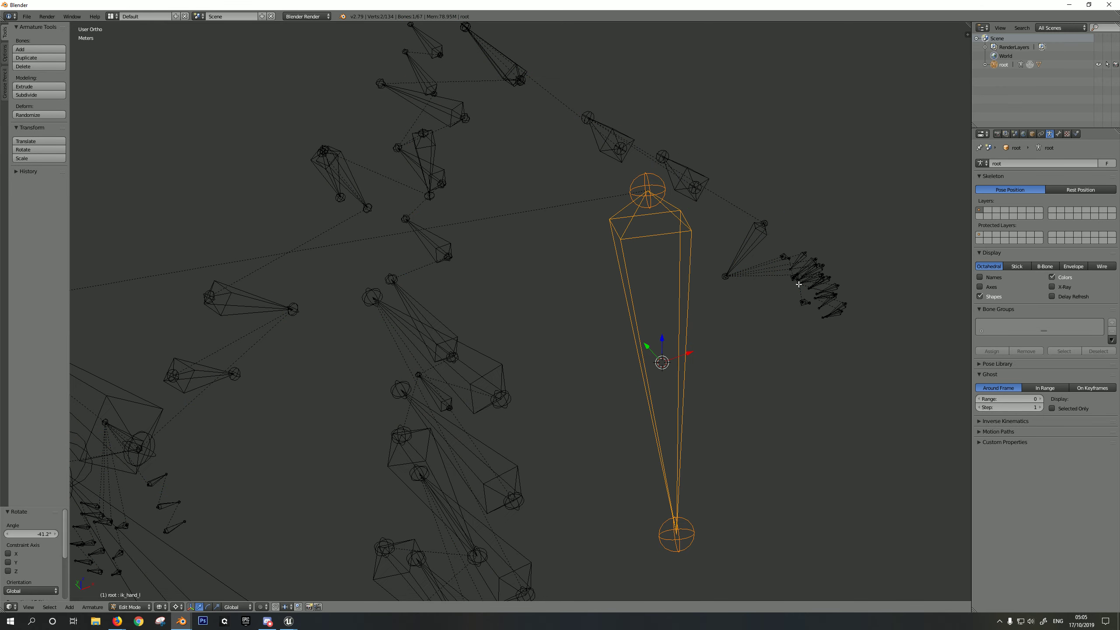
pyautogui.hotkey('ctrl', 'z')
# Snap the 3D cursor to the left forearm bone and return the root armature to Object Mode.
pyautogui.rightClick(684, 172)
pyautogui.hotkey('shift', 's')
pyautogui.press('u')
pyautogui.scroll(-4, 807, 278)
pyautogui.press('Tab')
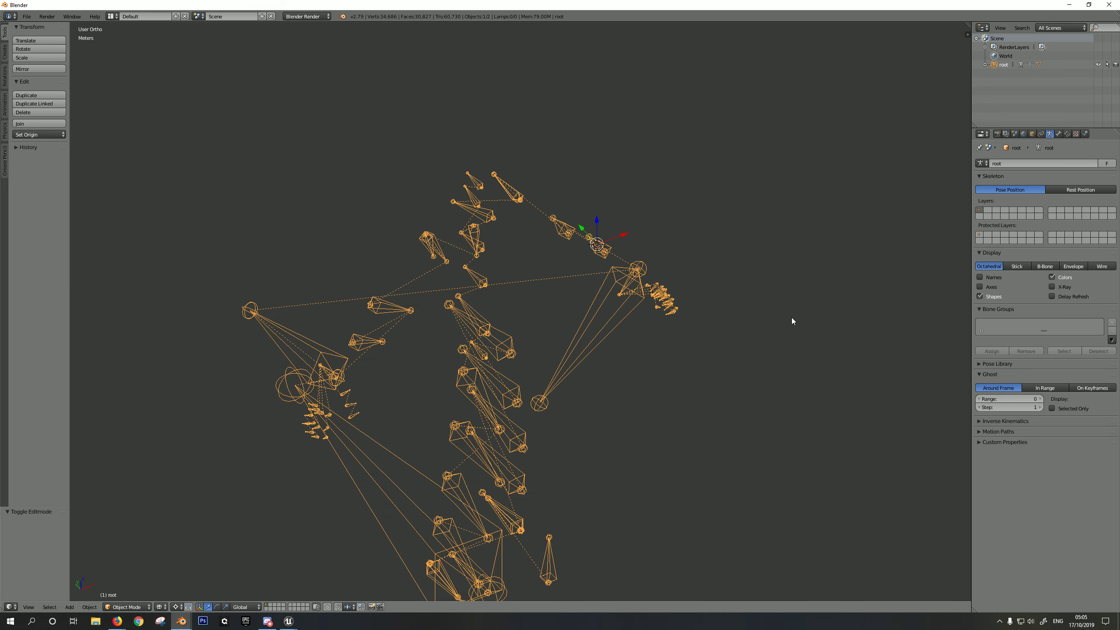
pyautogui.moveTo(873, 311); pyautogui.dragTo(580, 320, button='middle')
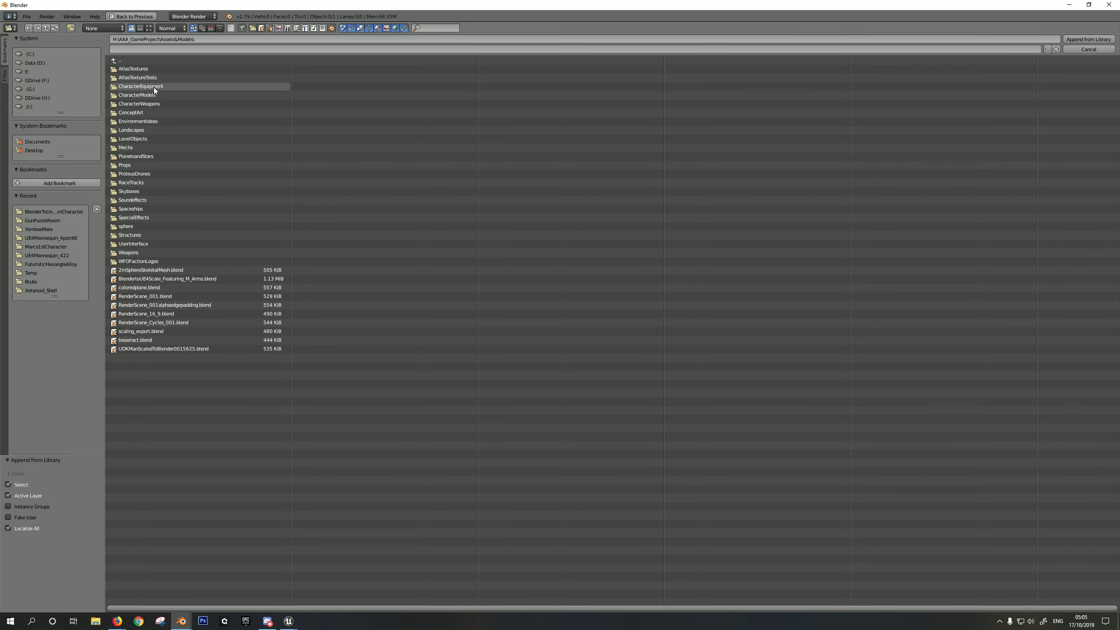
# Append the Spy mesh from the CharacterModels/Male_Spy folder and select it in the scene.
pyautogui.click(152, 92)
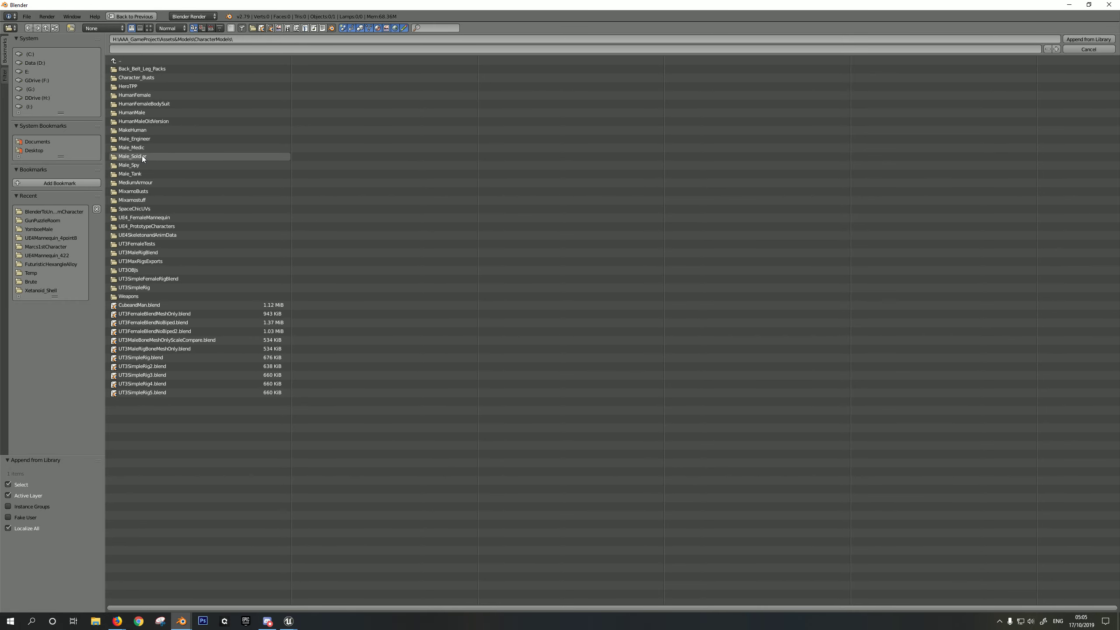
pyautogui.click(132, 165)
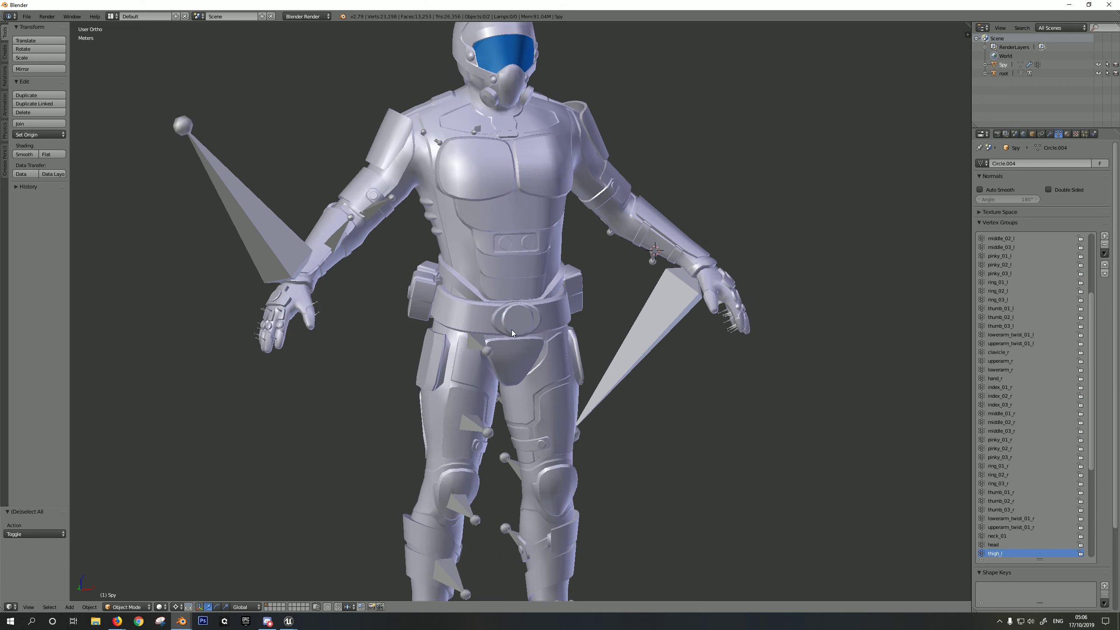
pyautogui.rightClick(653, 250)
pyautogui.moveTo(653, 250); pyautogui.dragTo(653, 319, button='middle')
pyautogui.scroll(2, 632, 249)
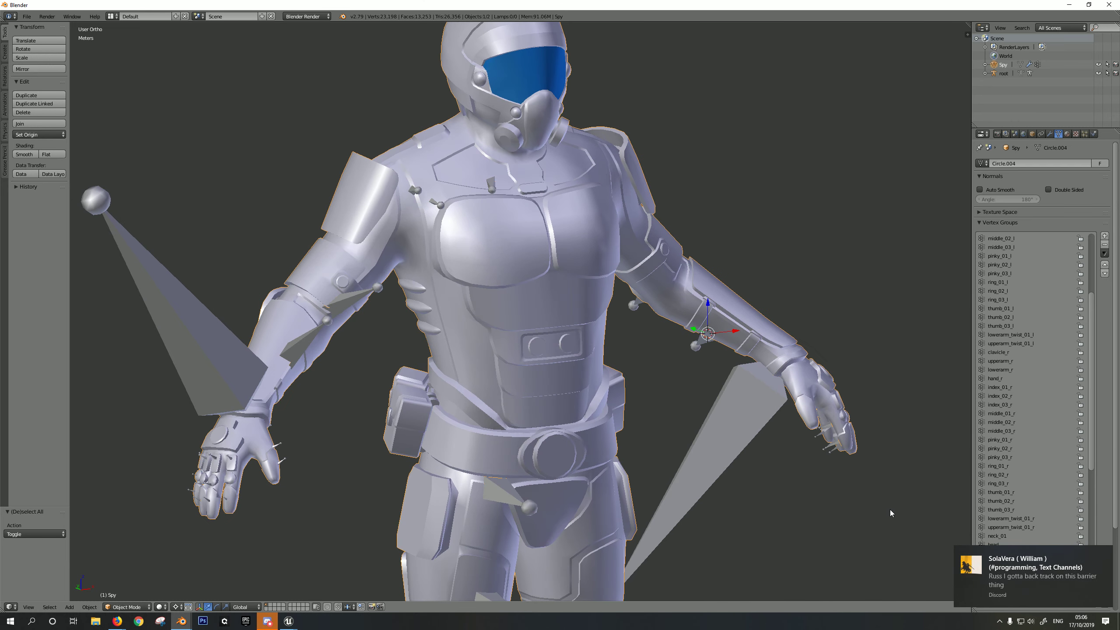
# Check the Spy mesh's Armature modifier and its parent in the object relations, using wireframe display.
pyautogui.click(1050, 134)
pyautogui.moveTo(643, 320); pyautogui.dragTo(679, 318, button='middle')
pyautogui.scroll(-2, 658, 265)
pyautogui.keyDown('shift'); pyautogui.moveTo(658, 331); pyautogui.dragTo(658, 221, button='middle'); pyautogui.keyUp('shift')
pyautogui.press('z')
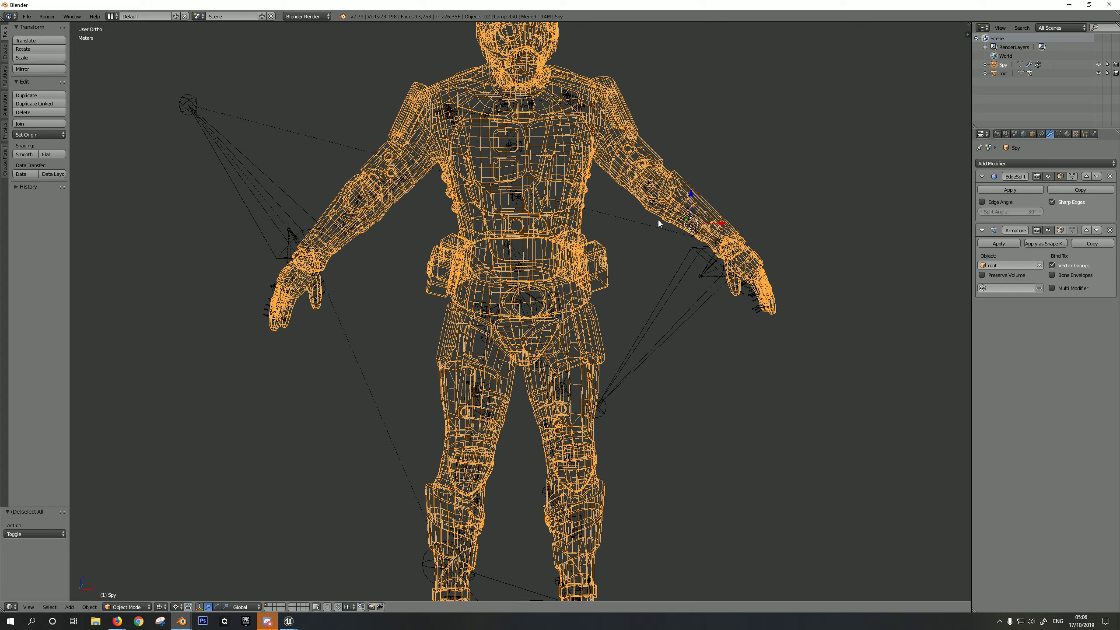
pyautogui.rightClick(658, 217)
pyautogui.rightClick(643, 202)
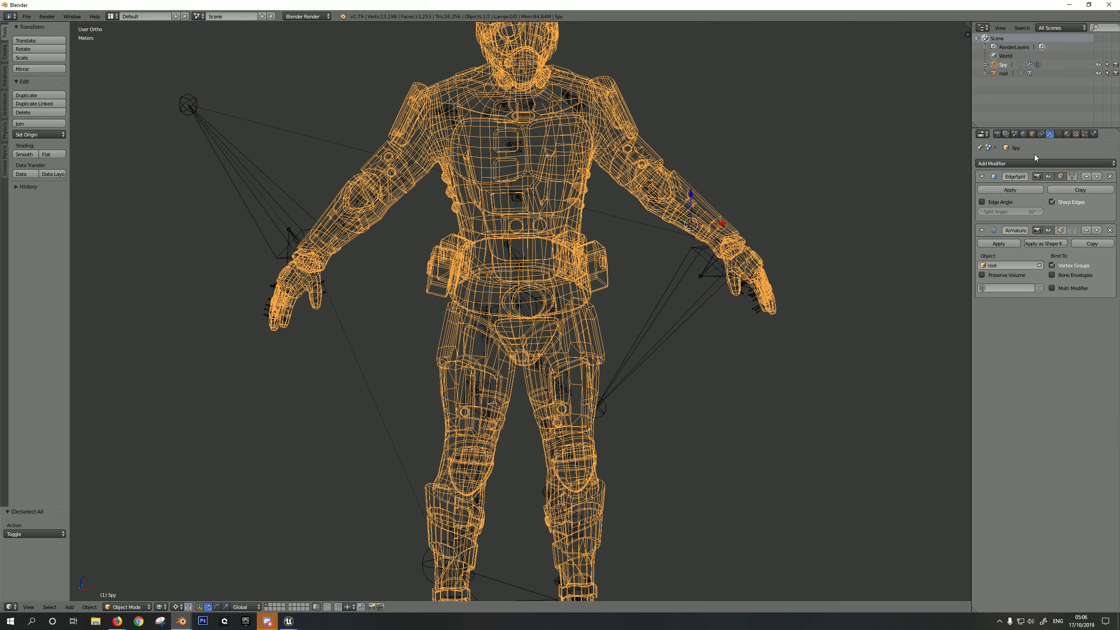
pyautogui.click(1076, 283)
pyautogui.click(1068, 295)
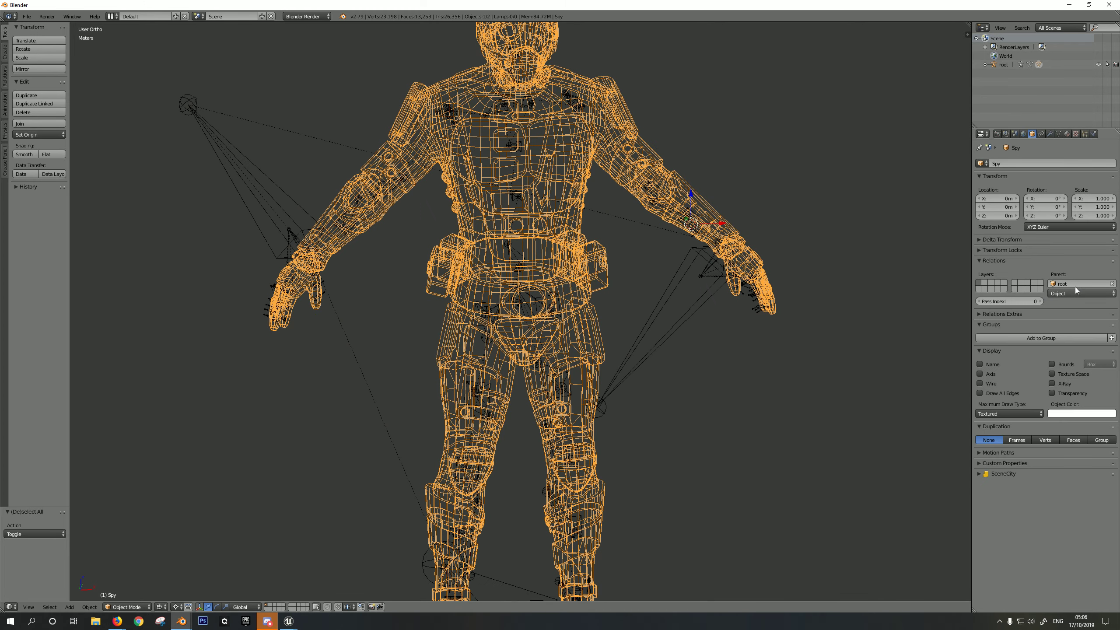
# Review the Spy mesh's vertex groups and examine its geometry in Edit Mode.
pyautogui.click(1059, 134)
pyautogui.press('Tab')
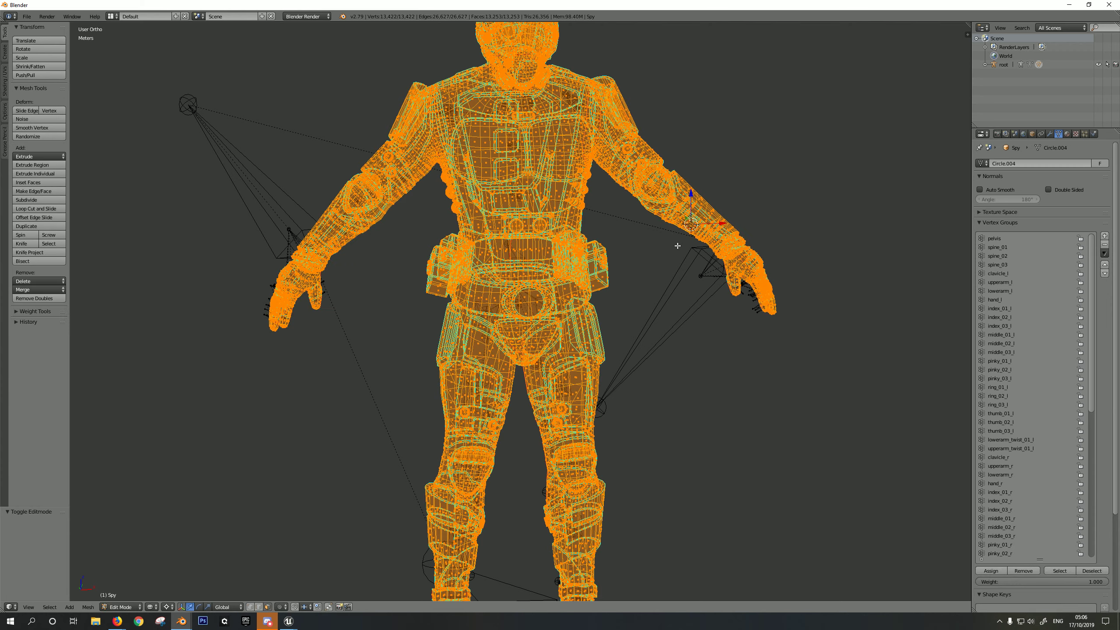
pyautogui.press('Tab')
pyautogui.press('z')
pyautogui.press('z')
pyautogui.scroll(-2, 679, 282)
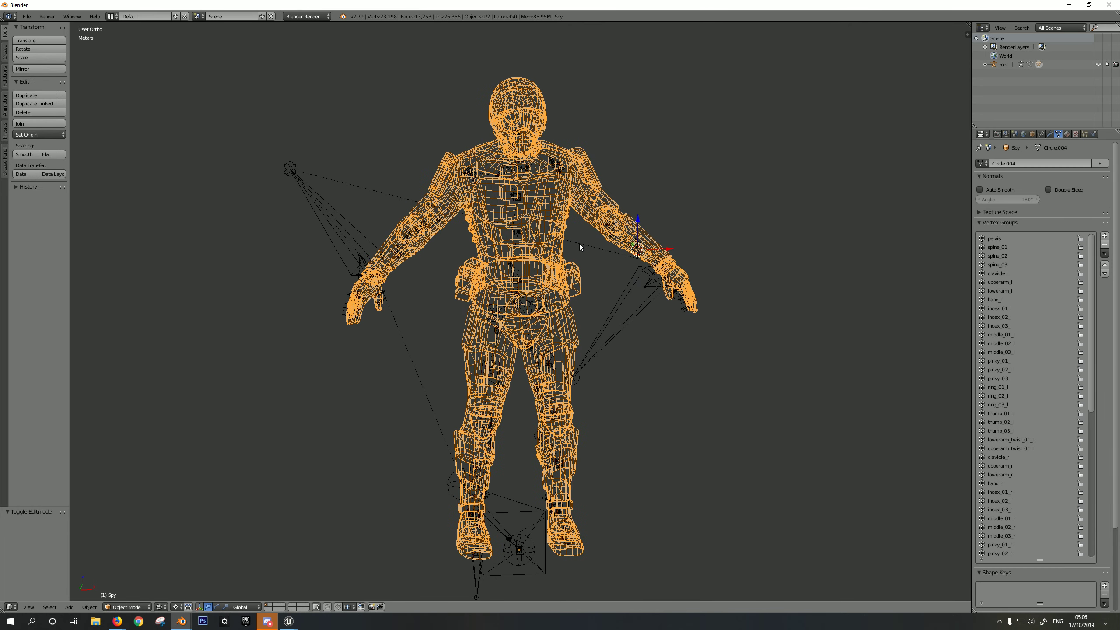
# Export the Spy mesh together with the root armature as an FBX file named SciFiSoldier.
pyautogui.keyDown('shift'); pyautogui.rightClick(626, 297); pyautogui.keyUp('shift')
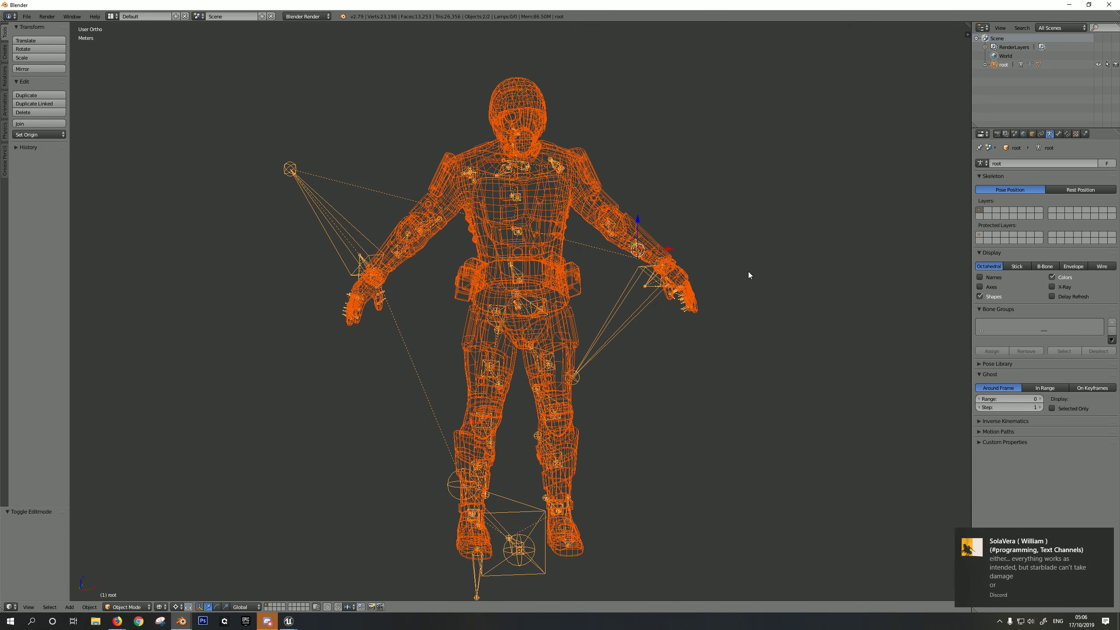
pyautogui.click(26, 16)
pyautogui.moveTo(49, 182)
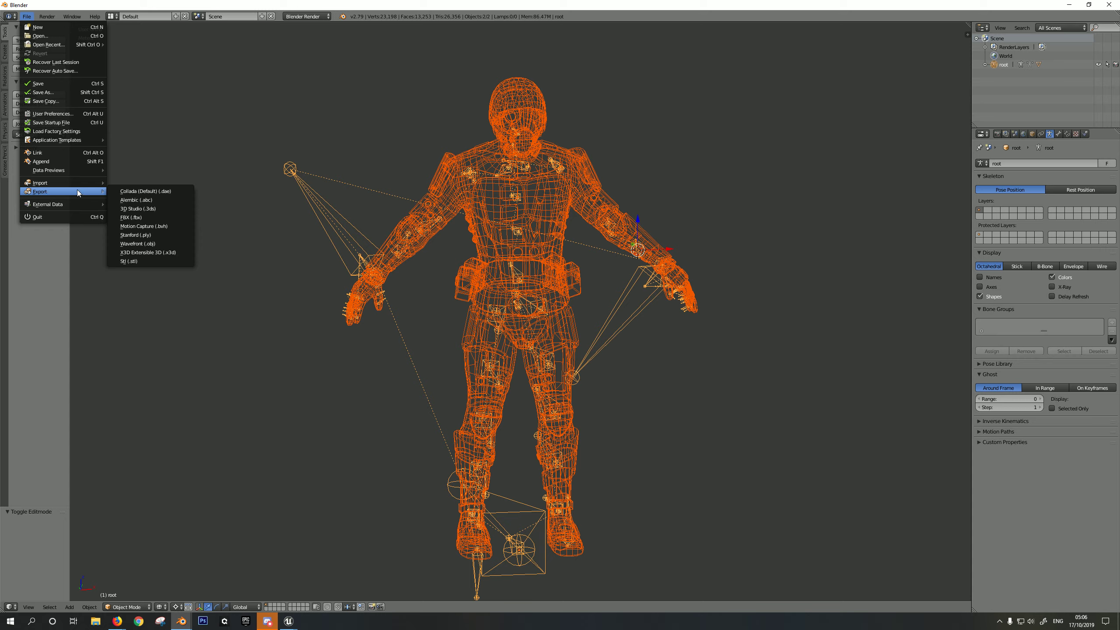
pyautogui.click(149, 219)
pyautogui.click(138, 49)
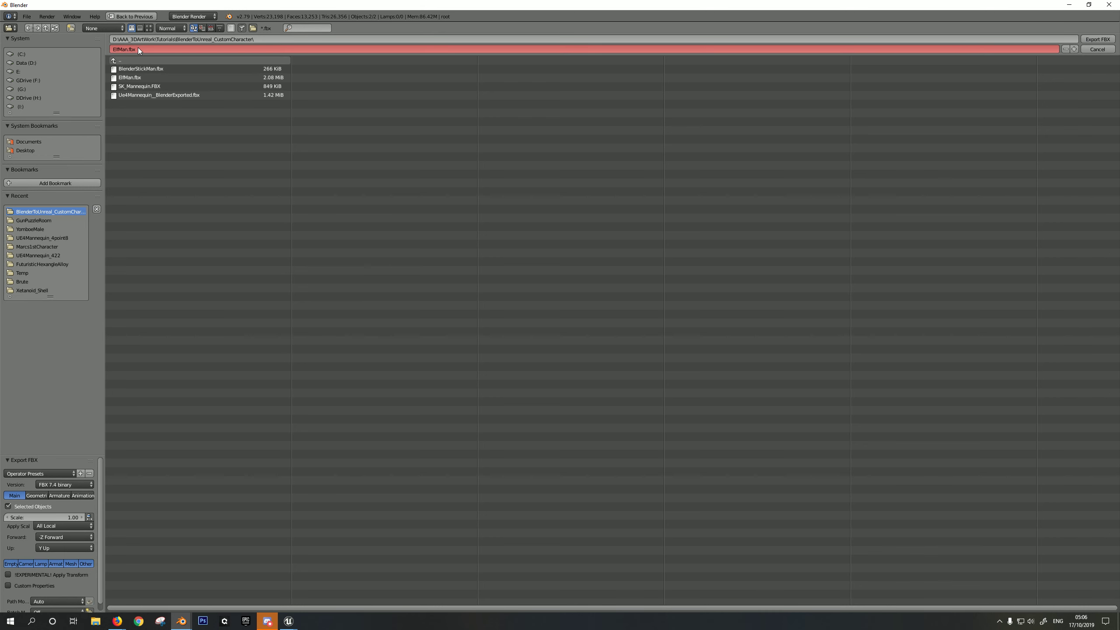
pyautogui.press('BackSpace')
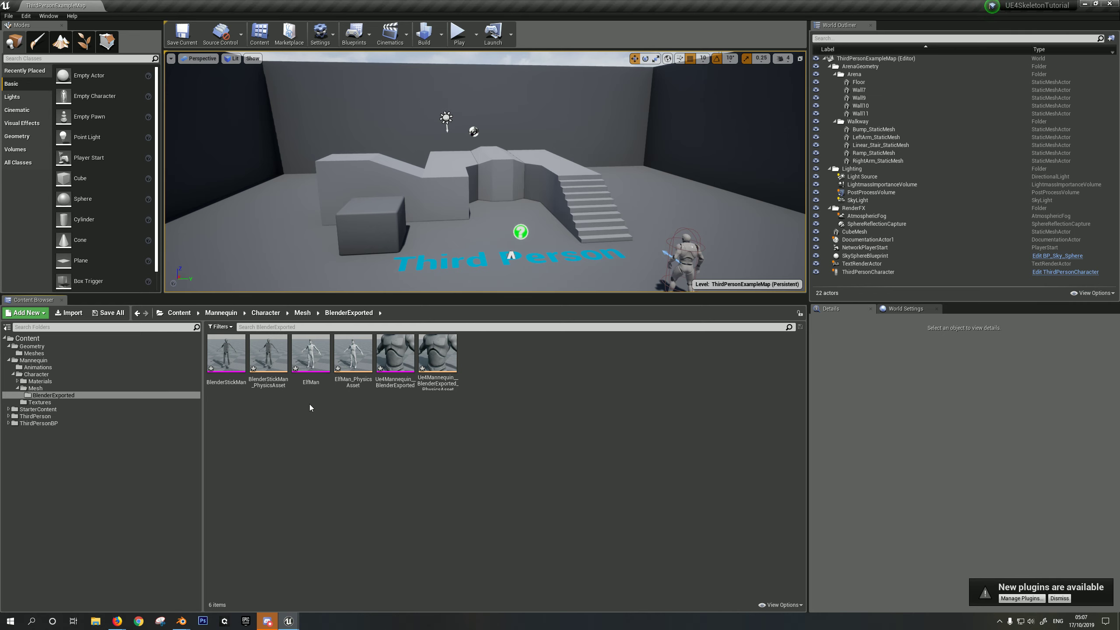
# Switch to Unreal Editor, import the SciFiSoldier FBX into the BlenderExported folder, and dismiss the message log.
pyautogui.click(69, 312)
pyautogui.doubleClick(454, 163)
pyautogui.click(580, 472)
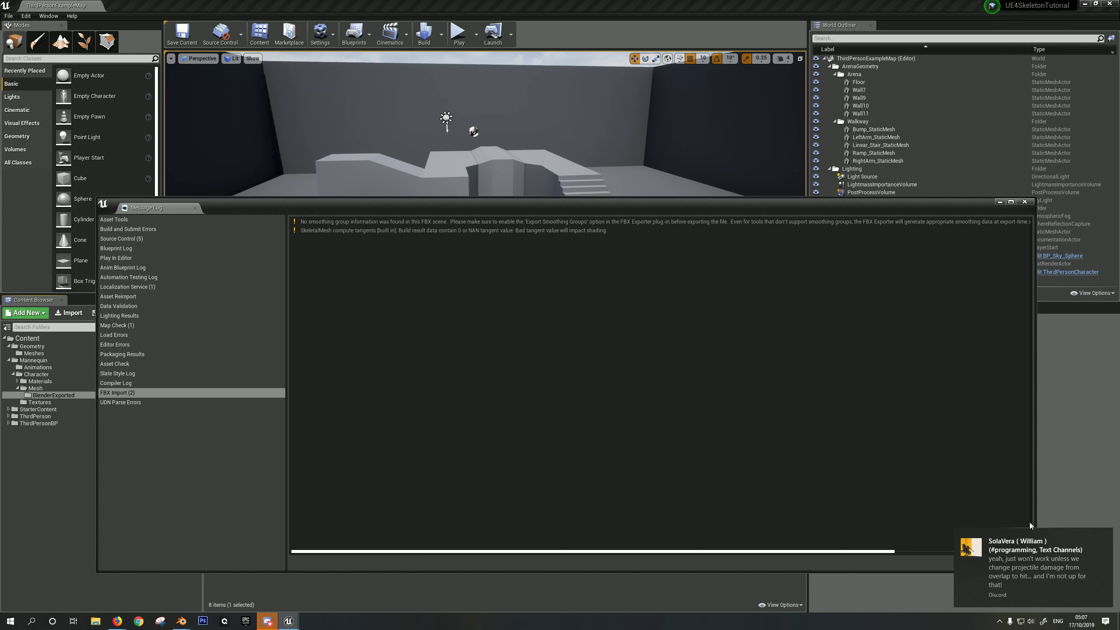
pyautogui.click(1025, 201)
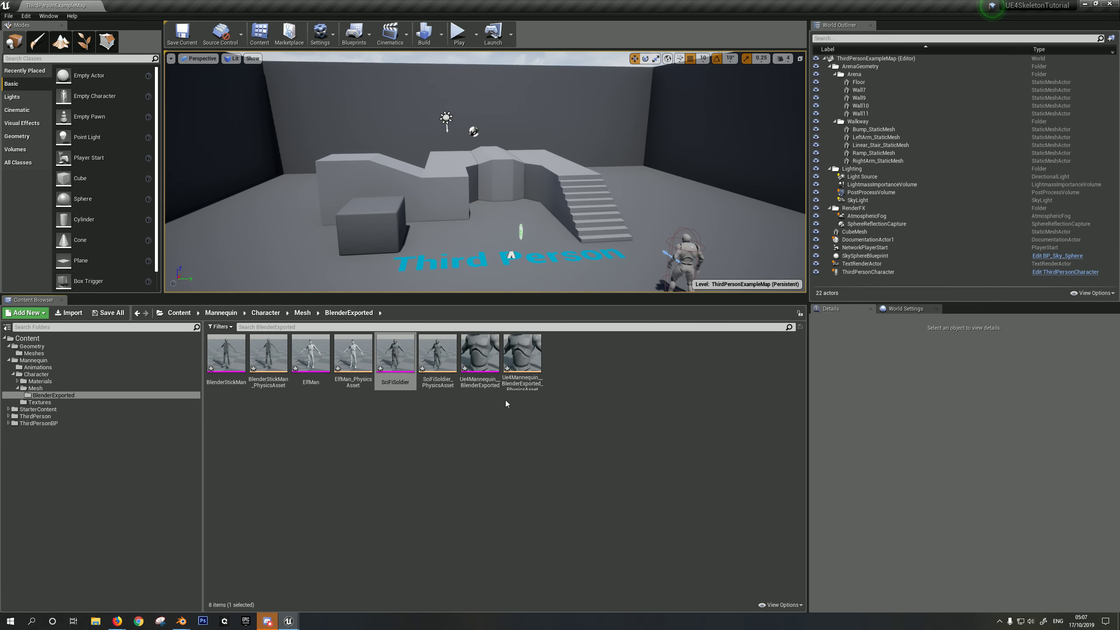
# Open the SciFiSoldier skeletal mesh and set it as the preview mesh for the ThirdPersonRun animation.
pyautogui.doubleClick(410, 362)
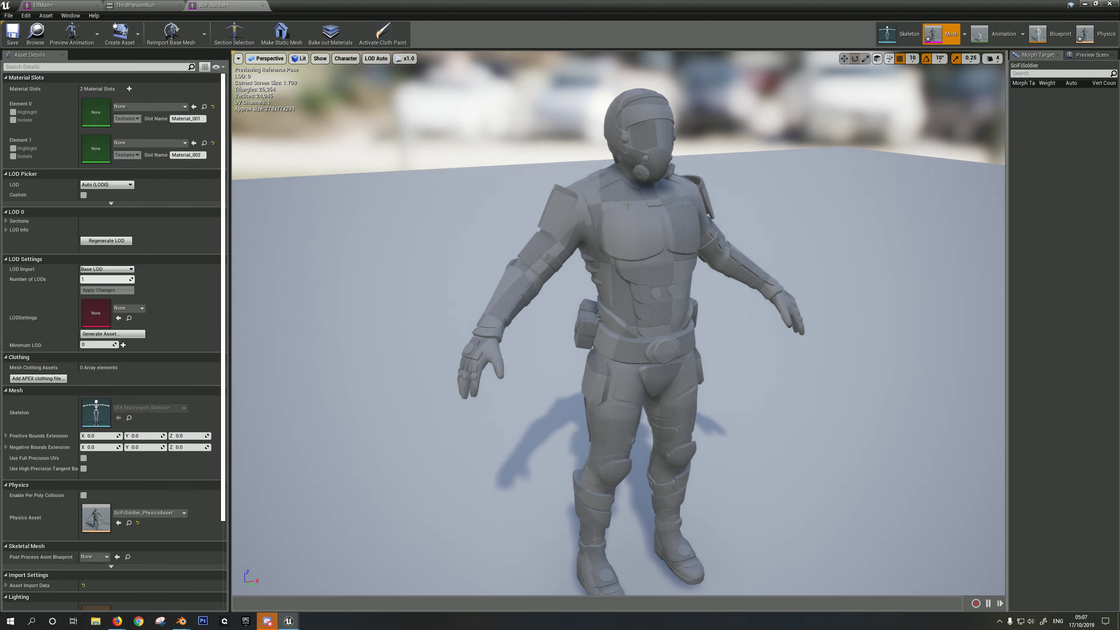
pyautogui.click(998, 42)
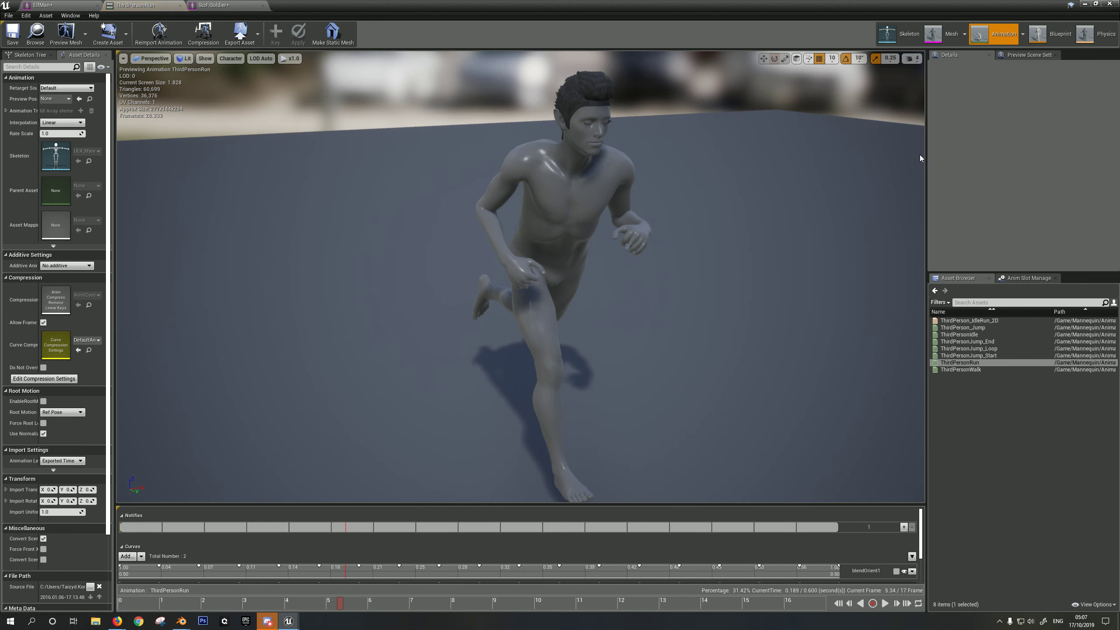
pyautogui.click(66, 33)
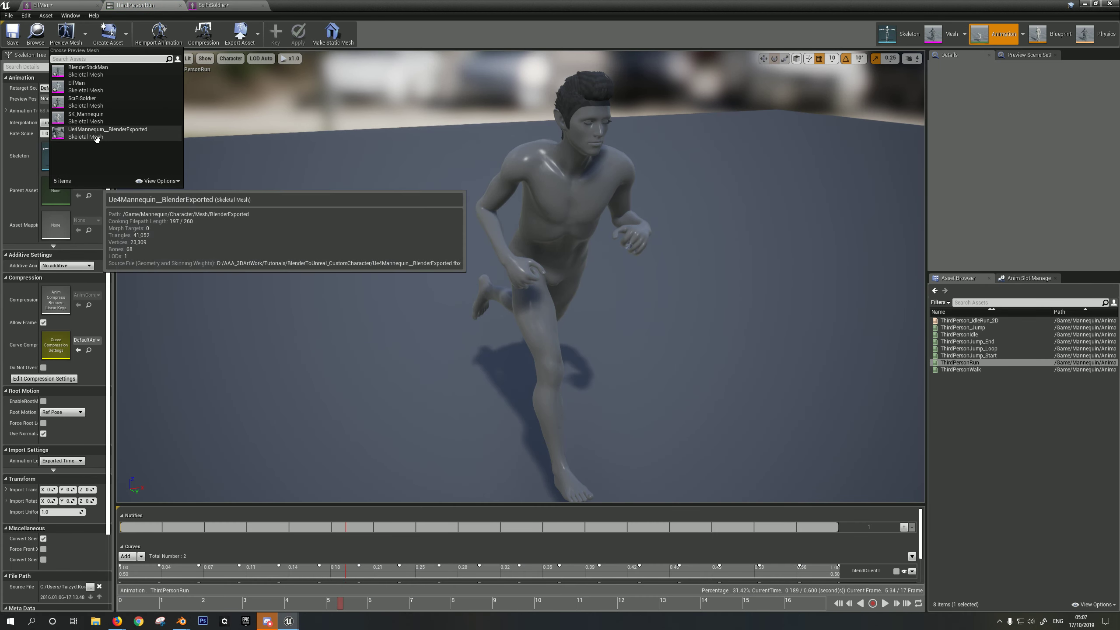
pyautogui.click(95, 101)
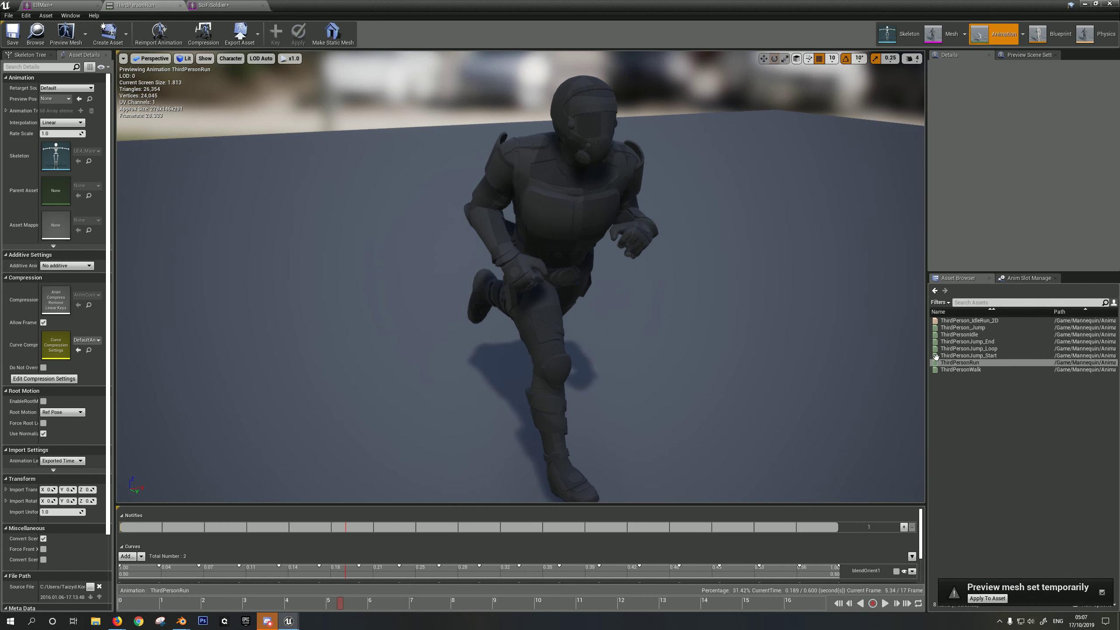
# Play the ThirdPersonRun animation and examine how the SciFiSoldier deforms from another angle.
pyautogui.click(885, 603)
pyautogui.keyDown('alt'); pyautogui.moveTo(574, 309); pyautogui.dragTo(507, 265); pyautogui.keyUp('alt')
pyautogui.click(885, 603)
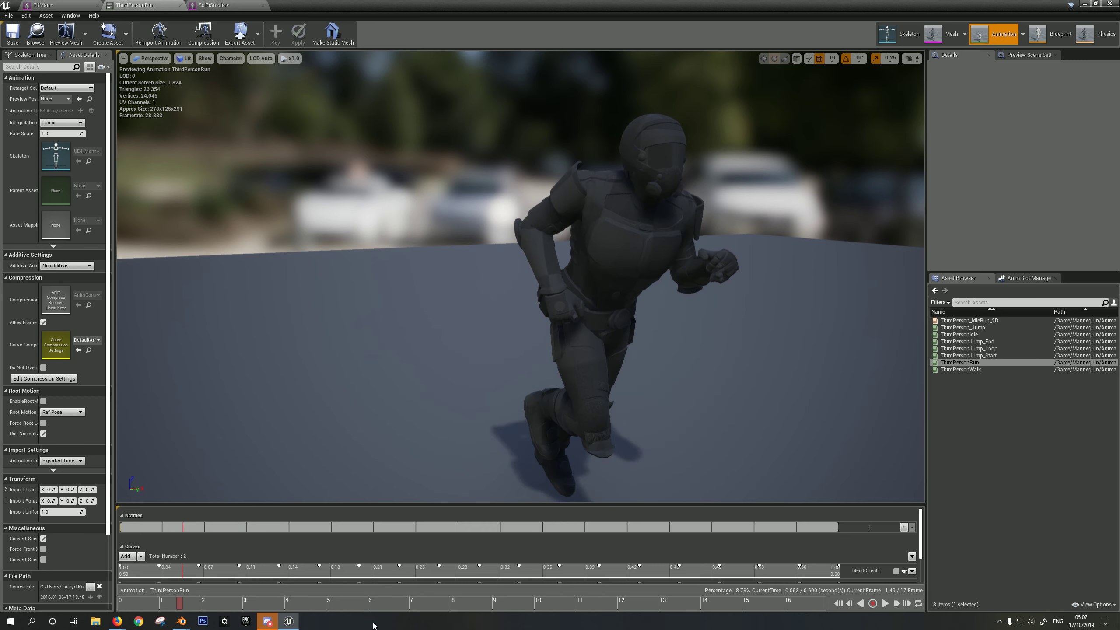
# Switch back to Blender and check the scene's unit settings with the character in front view.
pyautogui.click(269, 622)
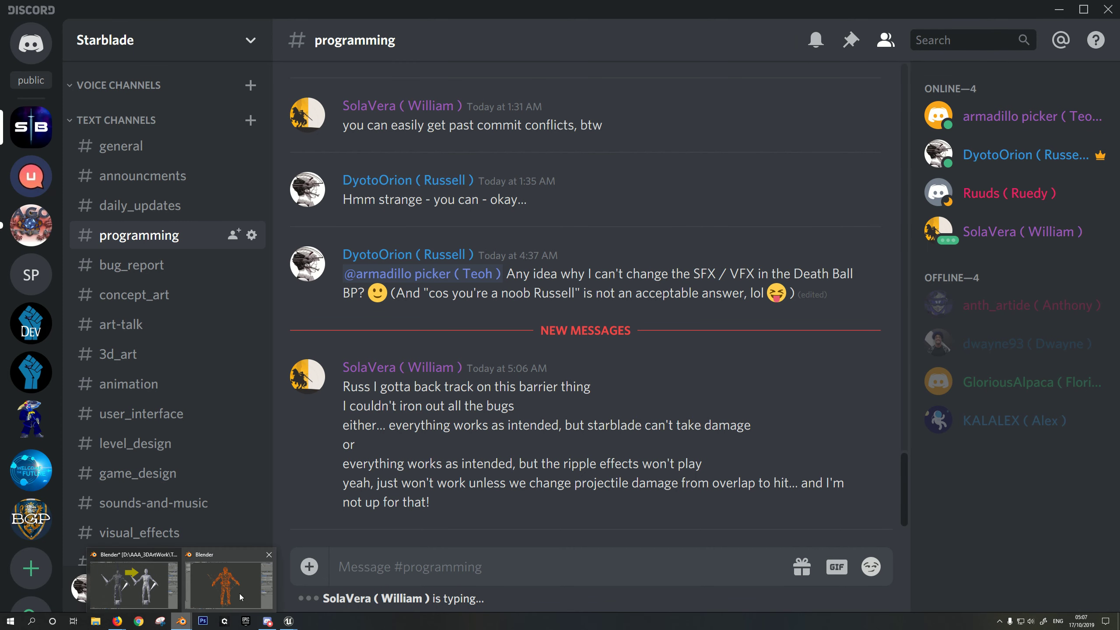
pyautogui.click(181, 622)
pyautogui.click(1014, 134)
pyautogui.press('KP_1')
pyautogui.scroll(-2, 621, 284)
pyautogui.keyDown('shift'); pyautogui.moveTo(622, 285); pyautogui.dragTo(628, 326, button='middle'); pyautogui.keyUp('shift')
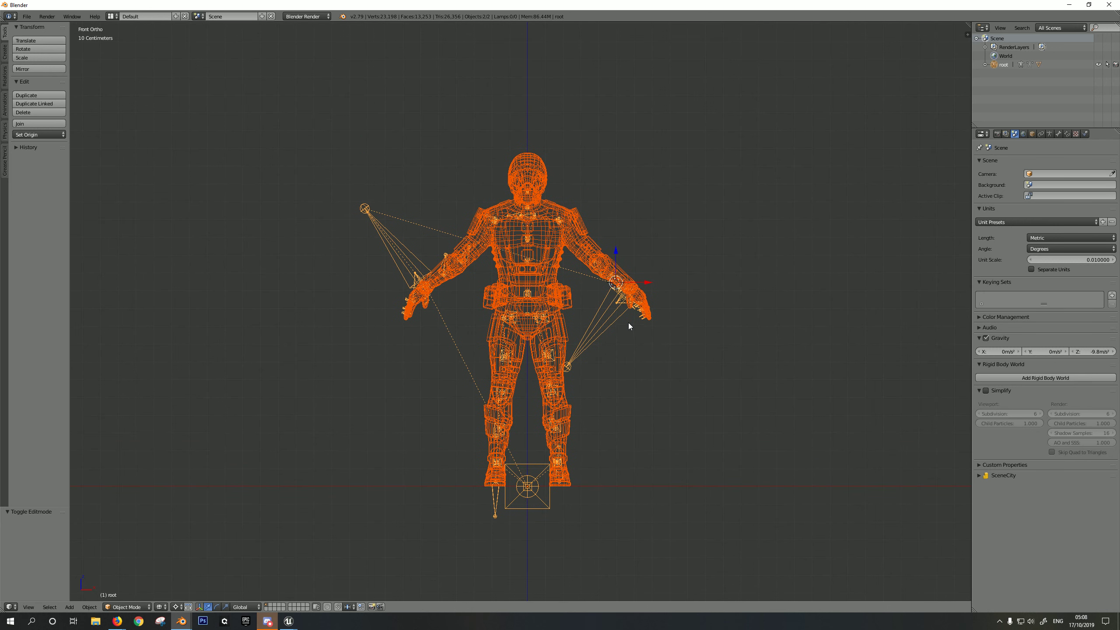
# Delete the Spy mesh from the scene, keeping only the root armature.
pyautogui.press('a')
pyautogui.rightClick(561, 302)
pyautogui.press('x')
pyautogui.click(612, 317)
pyautogui.scroll(3, 604, 312)
pyautogui.scroll(-2, 588, 200)
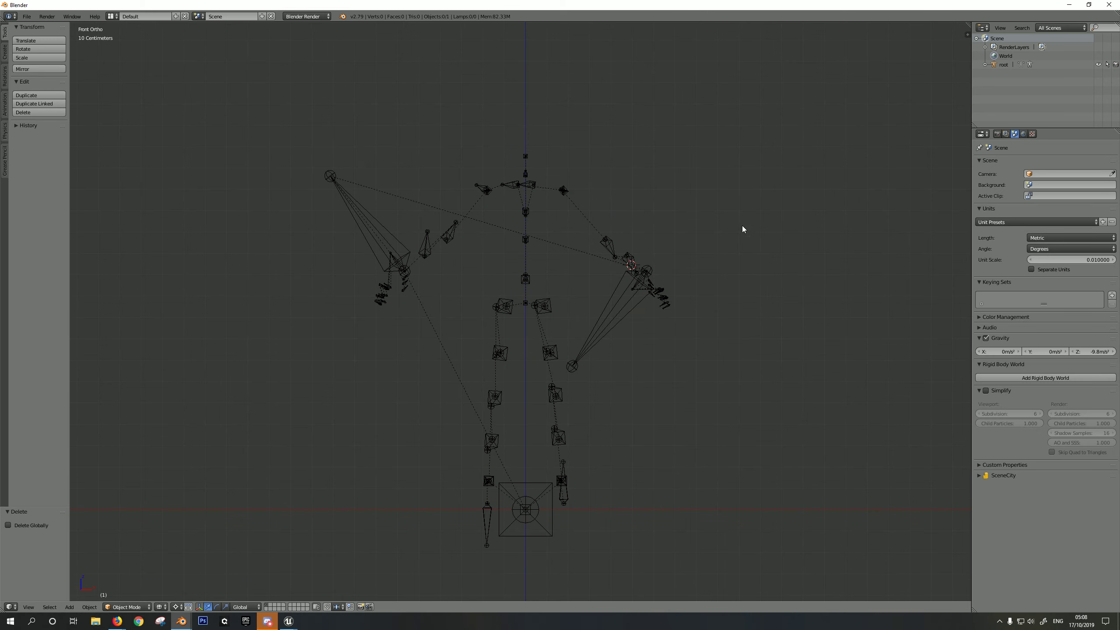
# Append the Male_Yomboe_Base object from Yomboe_Base_Male.blend in the BlenderToUnreal_CustomCharacter folder.
pyautogui.click(27, 16)
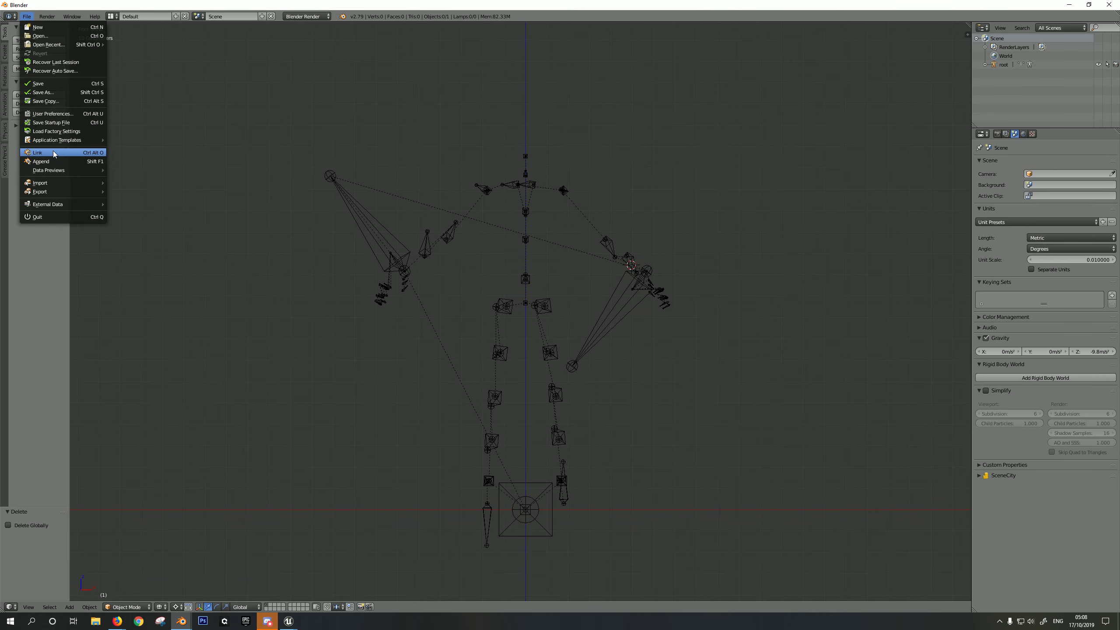
pyautogui.click(47, 163)
pyautogui.click(39, 229)
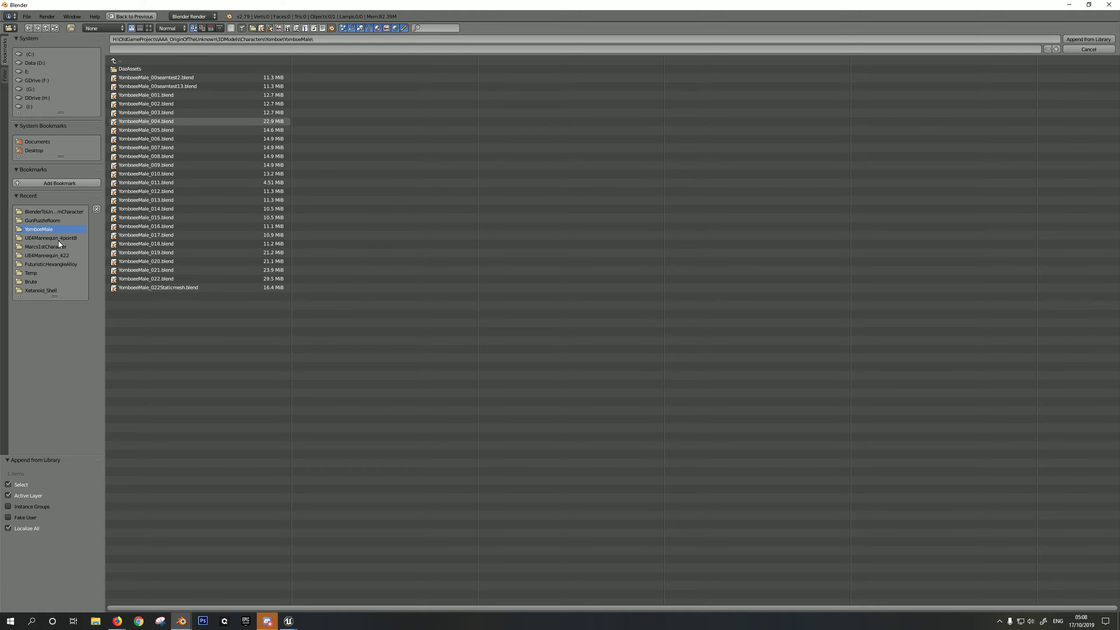
pyautogui.click(63, 212)
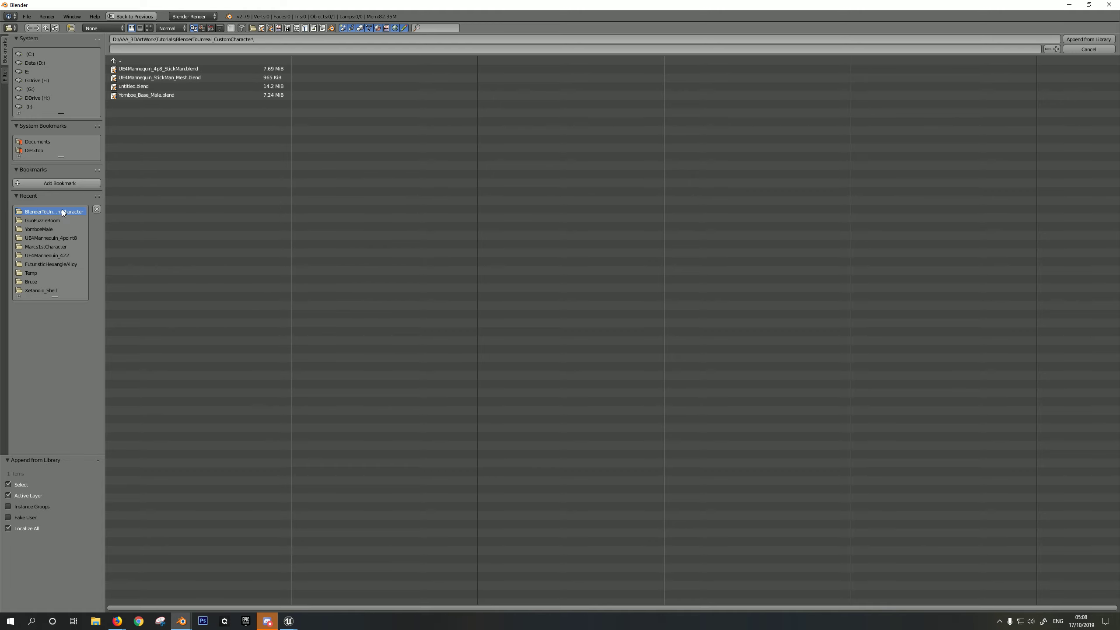
pyautogui.doubleClick(146, 95)
pyautogui.doubleClick(128, 113)
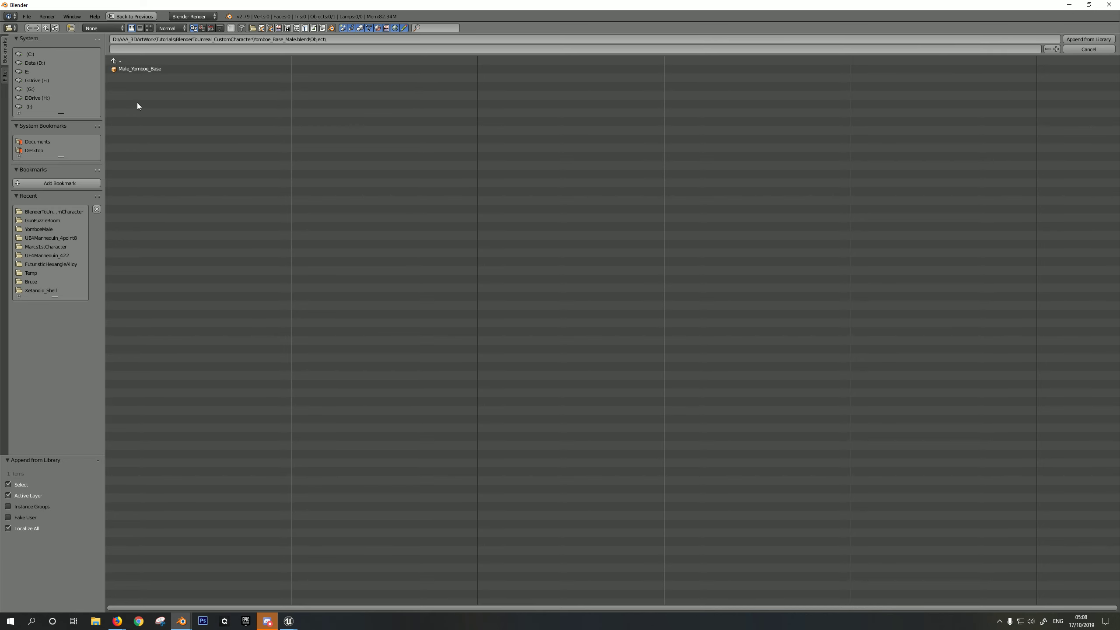
pyautogui.click(137, 69)
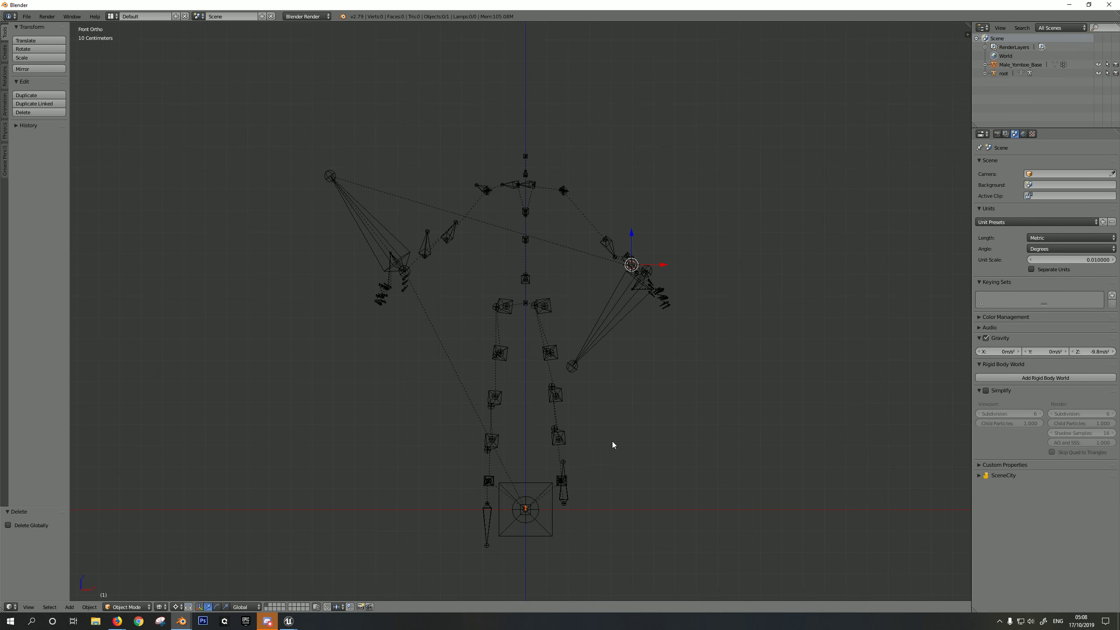
# Scale the Male_Yomboe_Base mesh by 100 in Edit Mode, with the 3D cursor snapped to the scene centre.
pyautogui.keyDown('shift'); pyautogui.moveTo(576, 487); pyautogui.dragTo(573, 329, button='middle'); pyautogui.keyUp('shift')
pyautogui.scroll(7, 572, 330)
pyautogui.rightClick(526, 442)
pyautogui.rightClick(524, 440)
pyautogui.keyDown('shift'); pyautogui.moveTo(572, 455); pyautogui.dragTo(572, 345, button='middle'); pyautogui.keyUp('shift')
pyautogui.scroll(1, 587, 360)
pyautogui.press('Tab')
pyautogui.hotkey('shift', 's')
pyautogui.click(605, 377)
pyautogui.write('s1')
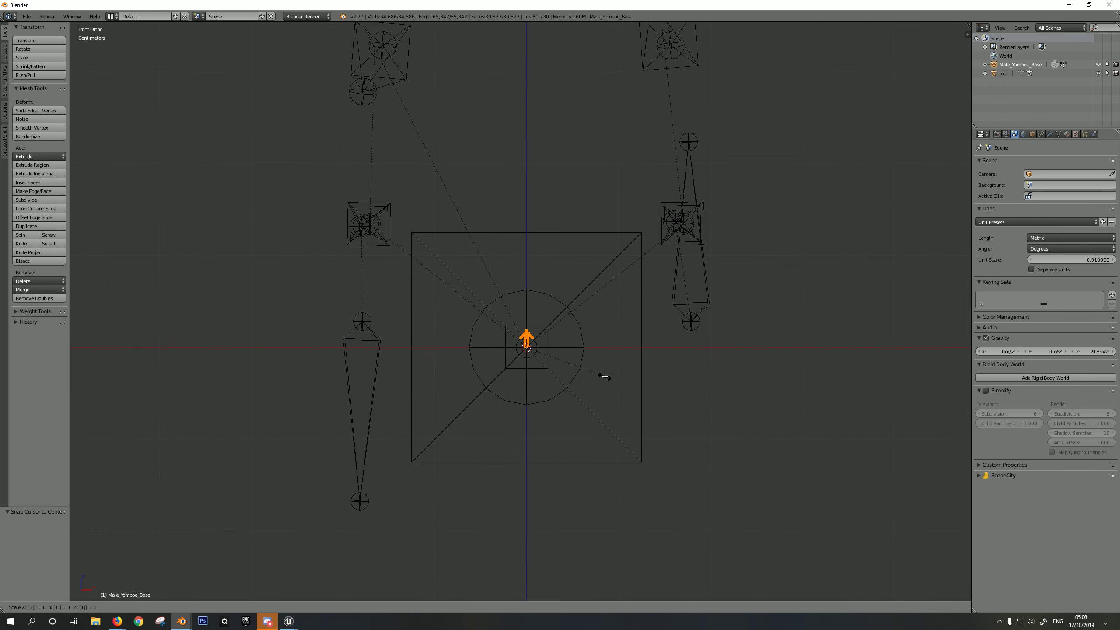
pyautogui.write('00')
pyautogui.press('Return')
pyautogui.scroll(-8, 665, 177)
pyautogui.keyDown('shift'); pyautogui.moveTo(662, 157); pyautogui.dragTo(664, 358, button='middle'); pyautogui.keyUp('shift')
pyautogui.press('z')
pyautogui.press('Tab')
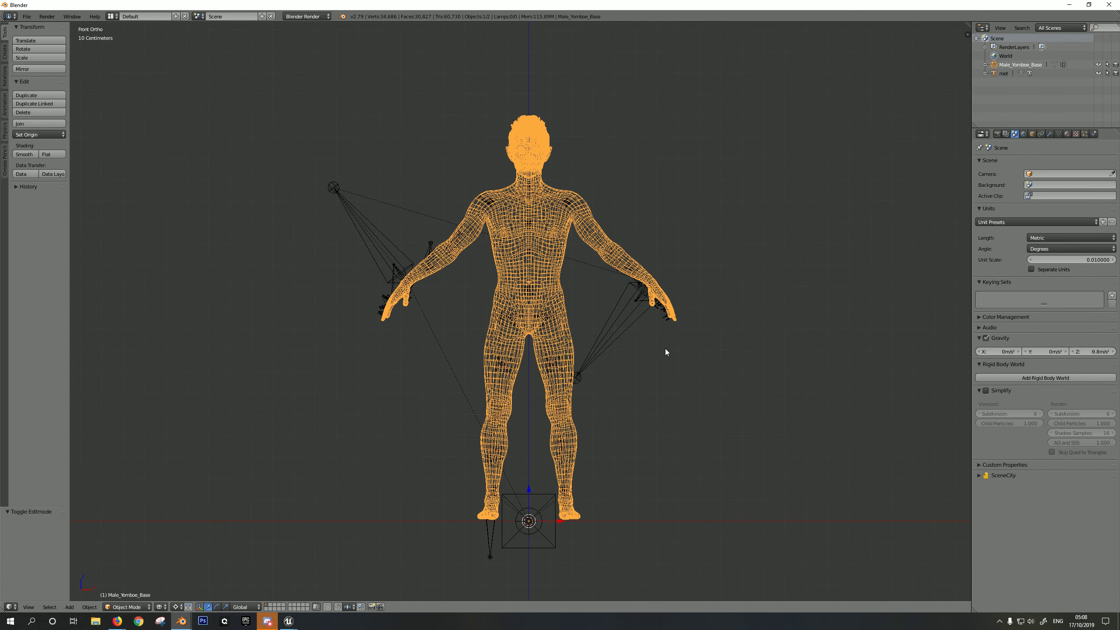
# Examine the mesh's existing vertex groups and how the body lines up with the skeleton.
pyautogui.scroll(4, 633, 274)
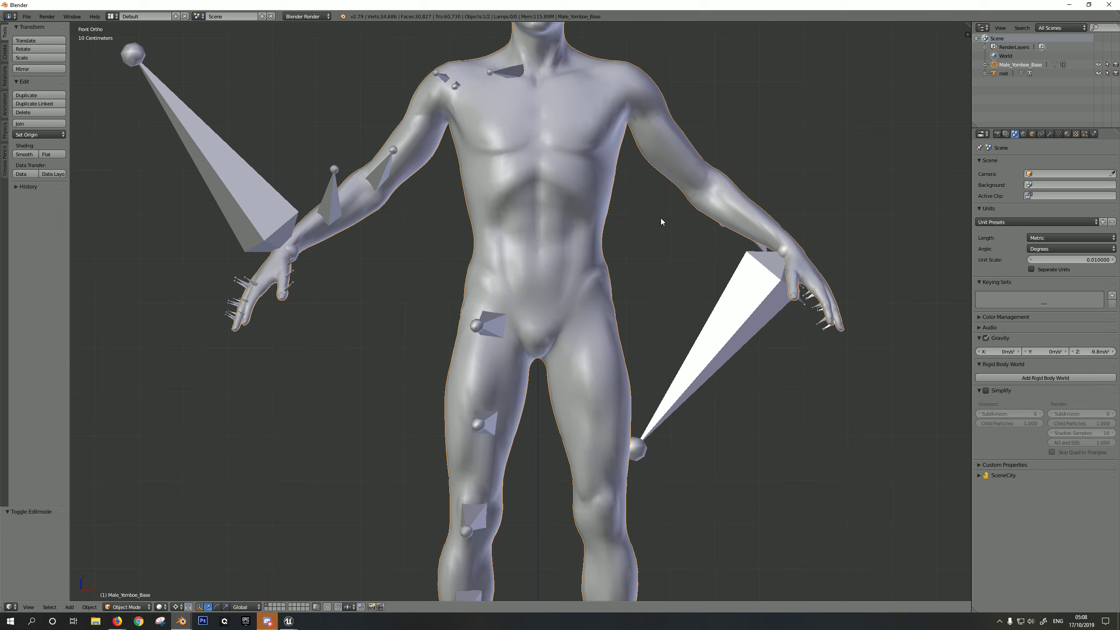
pyautogui.click(1059, 134)
pyautogui.moveTo(1091, 370); pyautogui.dragTo(1092, 316)
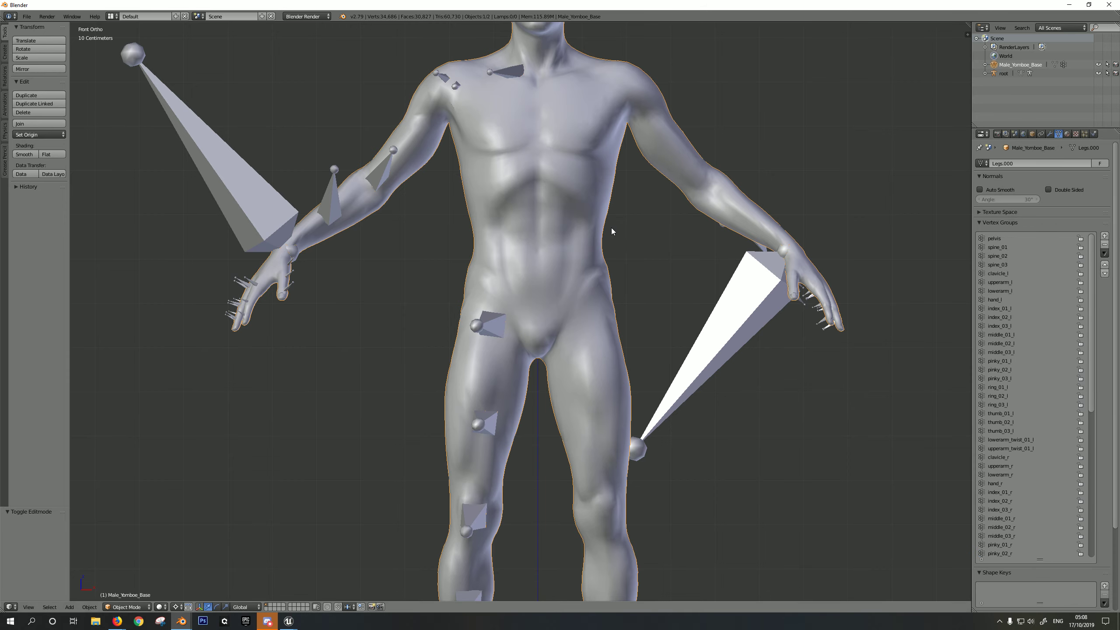
pyautogui.press('z')
pyautogui.scroll(-3, 669, 242)
pyautogui.moveTo(668, 260); pyautogui.dragTo(689, 284, button='middle')
pyautogui.scroll(3, 611, 242)
pyautogui.scroll(-1, 614, 305)
pyautogui.moveTo(615, 305); pyautogui.dragTo(623, 273, button='middle')
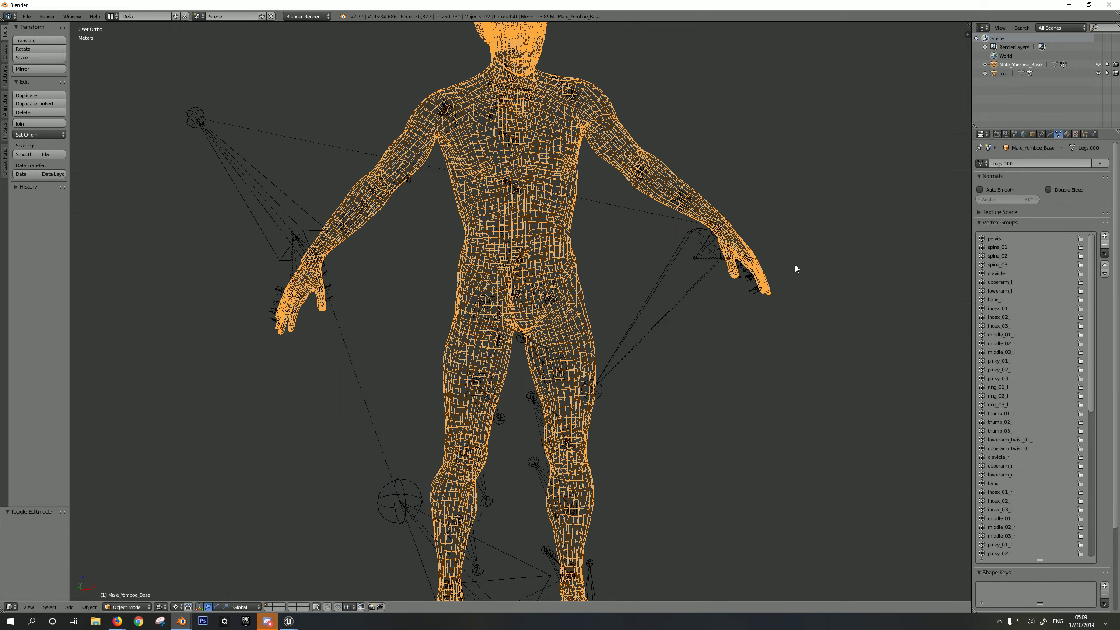
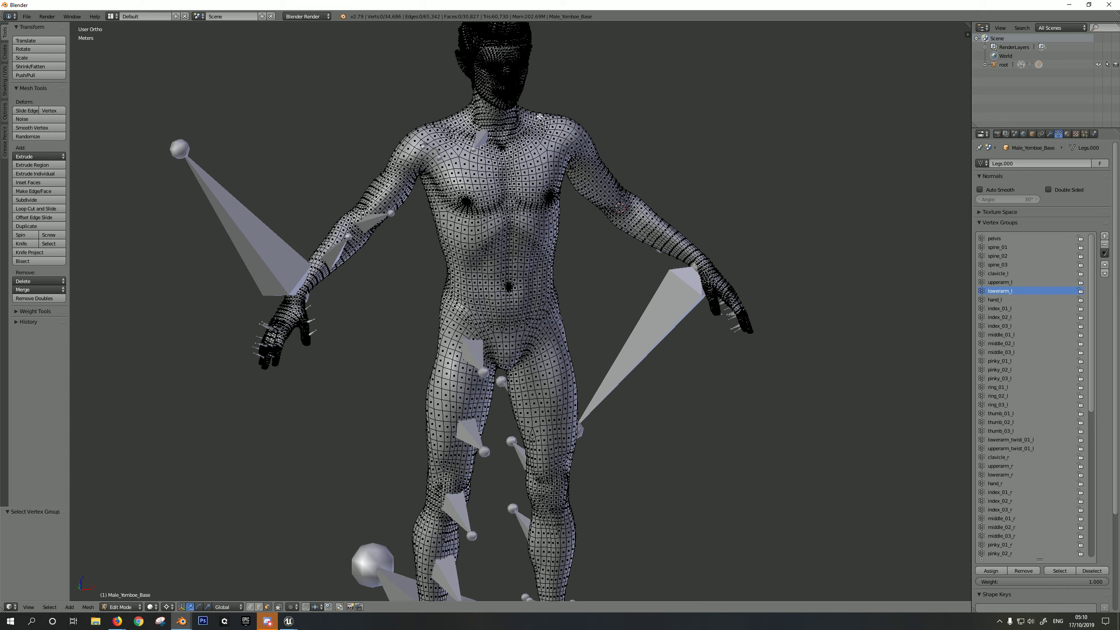
# Clear the selection and select the face loops around the left elbow in face select mode.
pyautogui.keyDown('shift'); pyautogui.moveTo(505, 563); pyautogui.dragTo(518, 600, button='middle'); pyautogui.keyUp('shift')
pyautogui.scroll(1, 521, 311)
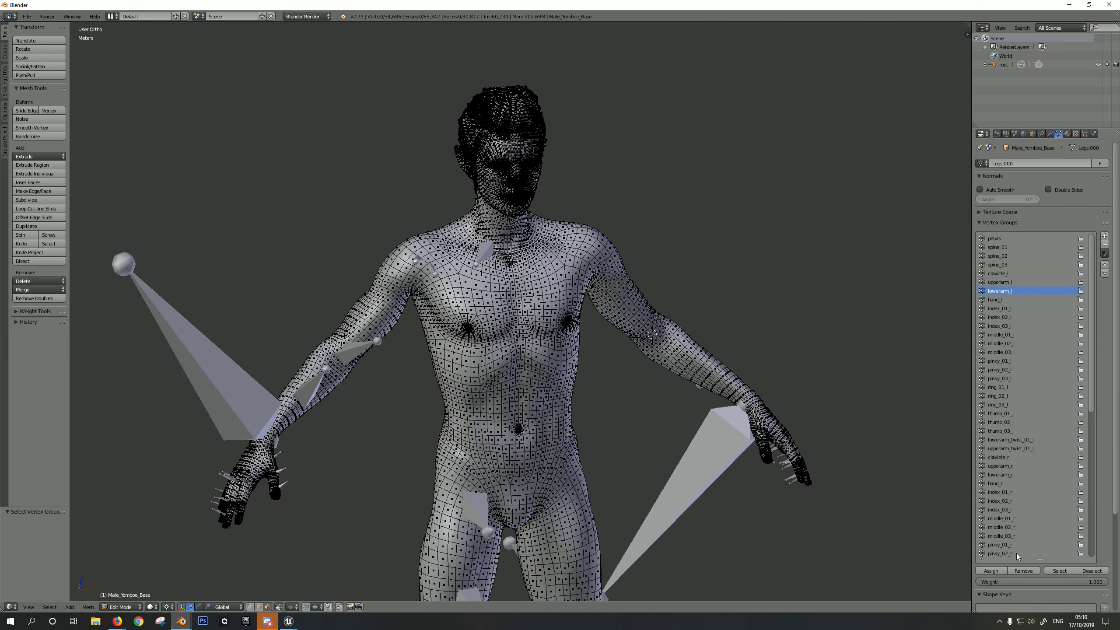
pyautogui.keyDown('shift'); pyautogui.moveTo(690, 335); pyautogui.dragTo(588, 312, button='middle'); pyautogui.keyUp('shift')
pyautogui.scroll(5, 589, 312)
pyautogui.press('a')
pyautogui.press('a')
pyautogui.keyDown('shift'); pyautogui.moveTo(675, 281); pyautogui.dragTo(586, 308, button='middle'); pyautogui.keyUp('shift')
pyautogui.scroll(3, 585, 308)
pyautogui.hotkey('ctrl', 'Tab')
pyautogui.click(587, 310)
pyautogui.keyDown('alt'); pyautogui.click(574, 335); pyautogui.keyUp('alt')
pyautogui.keyDown('alt'); pyautogui.keyDown('shift'); pyautogui.click(584, 353); pyautogui.keyUp('shift'); pyautogui.keyUp('alt')
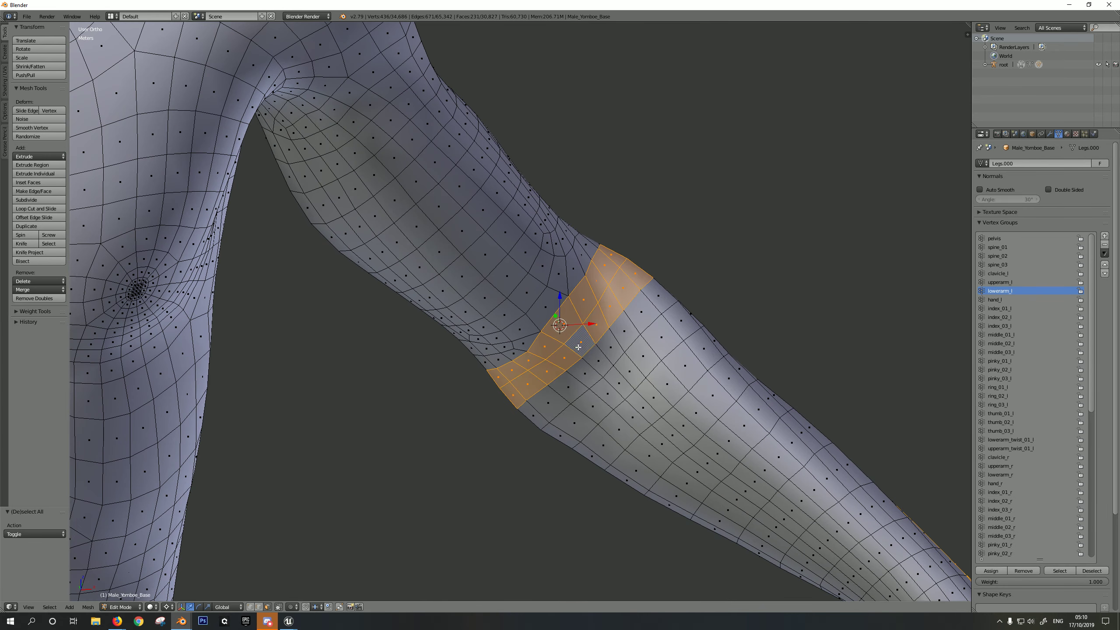
pyautogui.keyDown('alt'); pyautogui.keyDown('shift'); pyautogui.click(595, 365); pyautogui.keyUp('shift'); pyautogui.keyUp('alt')
pyautogui.keyDown('alt'); pyautogui.keyDown('shift'); pyautogui.click(635, 365); pyautogui.keyUp('shift'); pyautogui.keyUp('alt')
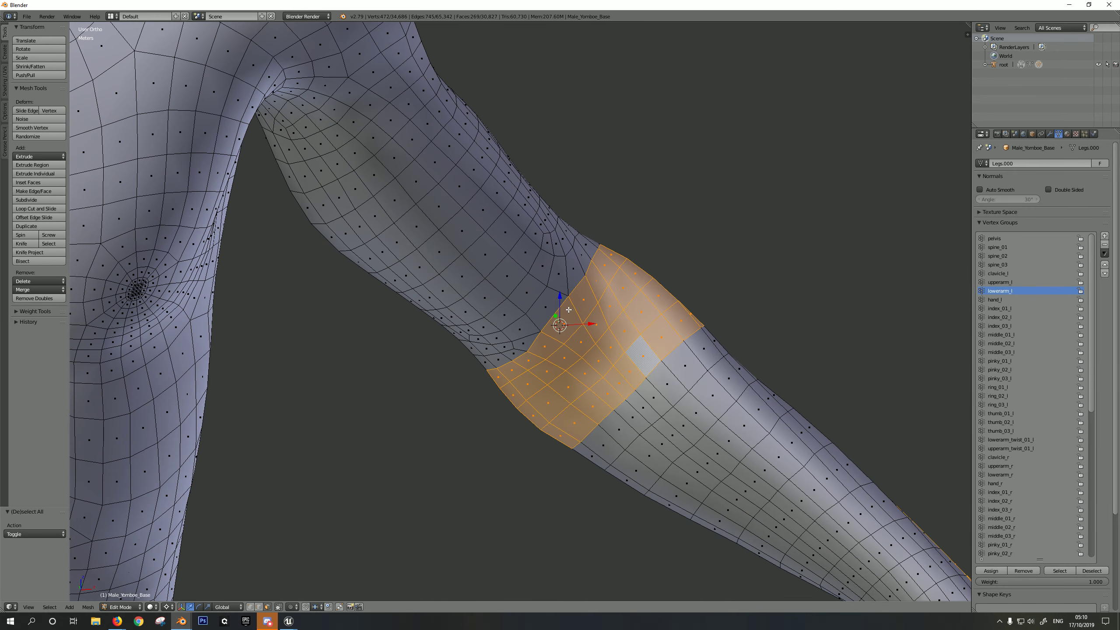
pyautogui.keyDown('alt'); pyautogui.keyDown('shift'); pyautogui.click(545, 320); pyautogui.keyUp('shift'); pyautogui.keyUp('alt')
# Extend the face selection in wireframe to cover the whole left forearm from above the elbow to the wrist.
pyautogui.press('z')
pyautogui.scroll(-5, 573, 321)
pyautogui.press('c')
pyautogui.moveTo(522, 291); pyautogui.dragTo(577, 275)
pyautogui.rightClick(577, 275)
pyautogui.scroll(1, 629, 150)
pyautogui.keyDown('shift'); pyautogui.moveTo(599, 158); pyautogui.dragTo(653, 234, button='middle'); pyautogui.keyUp('shift')
pyautogui.press('z')
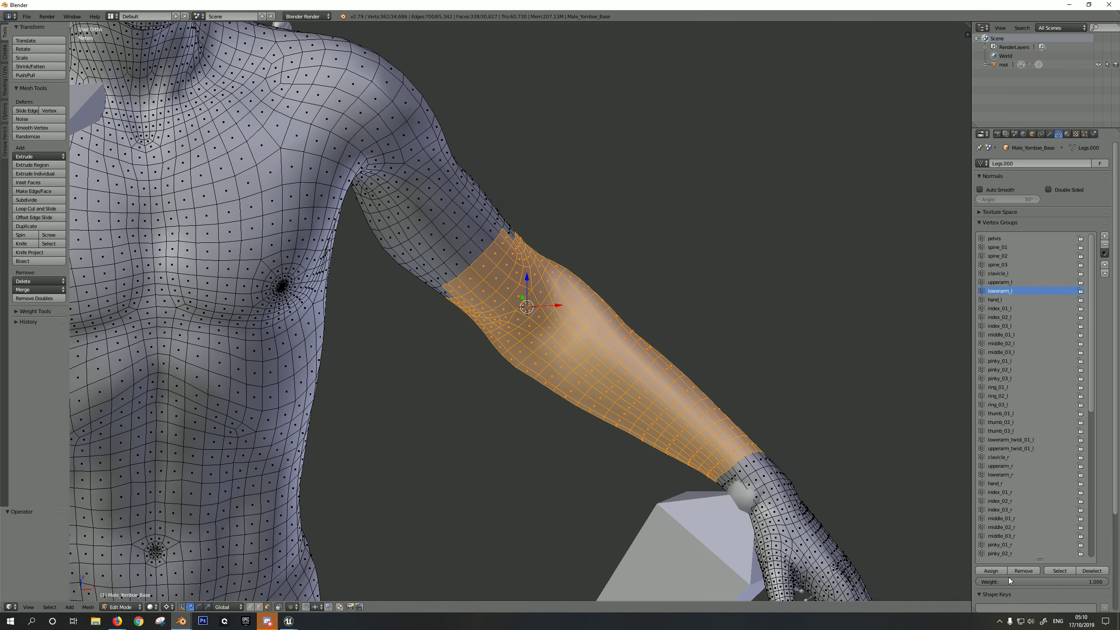
# Inspect the left arm's bones in wireframe and select the upperarm_l bone in Pose Mode.
pyautogui.press('Tab')
pyautogui.rightClick(527, 307)
pyautogui.scroll(-2, 681, 323)
pyautogui.moveTo(714, 322); pyautogui.dragTo(616, 325, button='middle')
pyautogui.press('a')
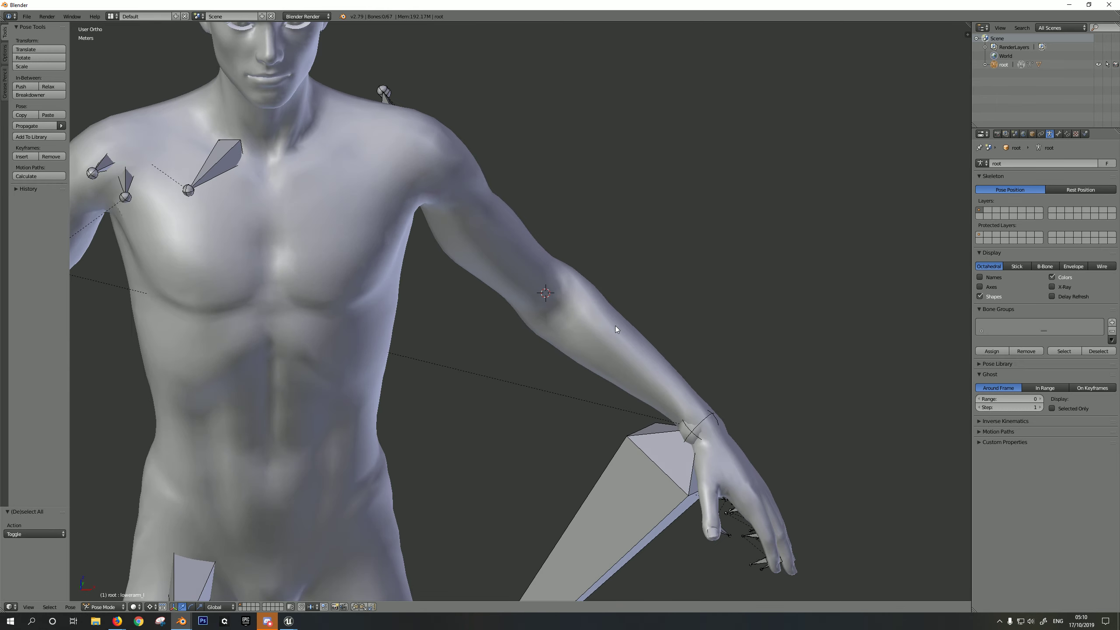
pyautogui.press('Tab')
pyautogui.press('z')
pyautogui.scroll(-1, 548, 354)
pyautogui.hotkey('ctrl', 'Tab')
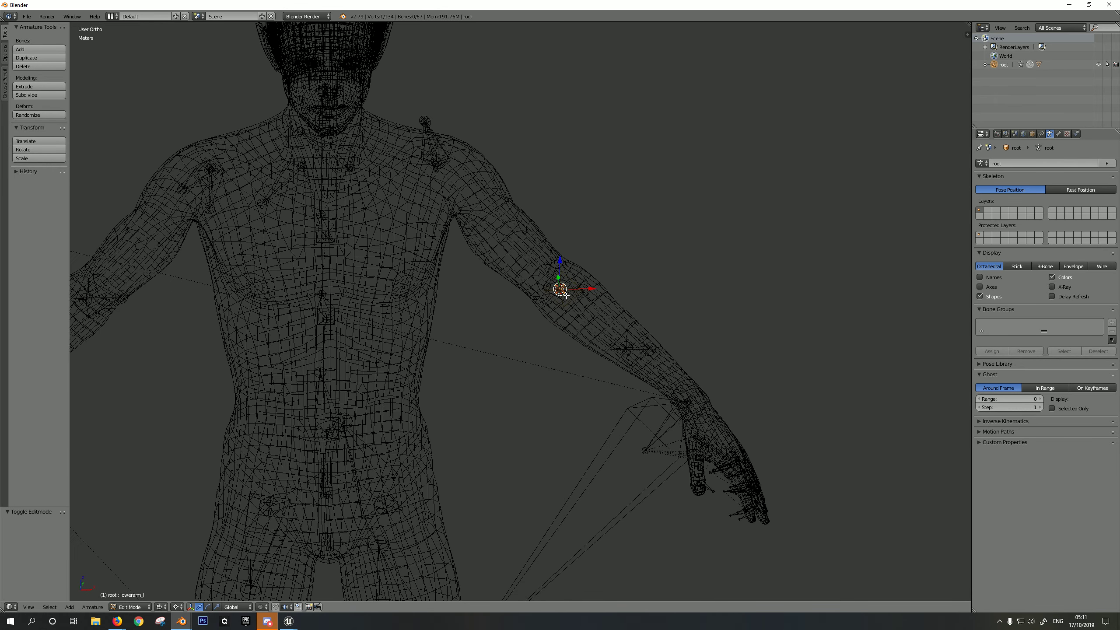
pyautogui.rightClick(441, 165)
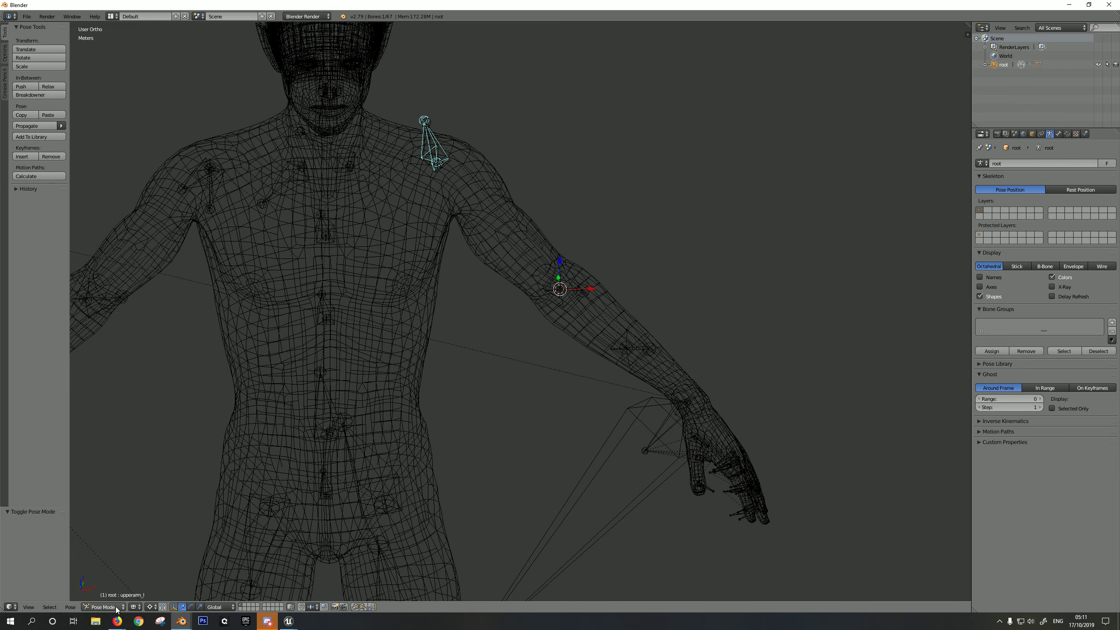
# Return to Object Mode and remove all vertex groups from the Male_Yomboe_Base mesh.
pyautogui.click(109, 608)
pyautogui.click(106, 596)
pyautogui.rightClick(508, 225)
pyautogui.press('KP_1')
pyautogui.click(1058, 134)
pyautogui.click(1107, 245)
pyautogui.click(1107, 245)
pyautogui.click(1108, 245)
pyautogui.click(1107, 245)
pyautogui.click(1107, 246)
pyautogui.click(1107, 246)
pyautogui.click(1107, 246)
pyautogui.click(1107, 245)
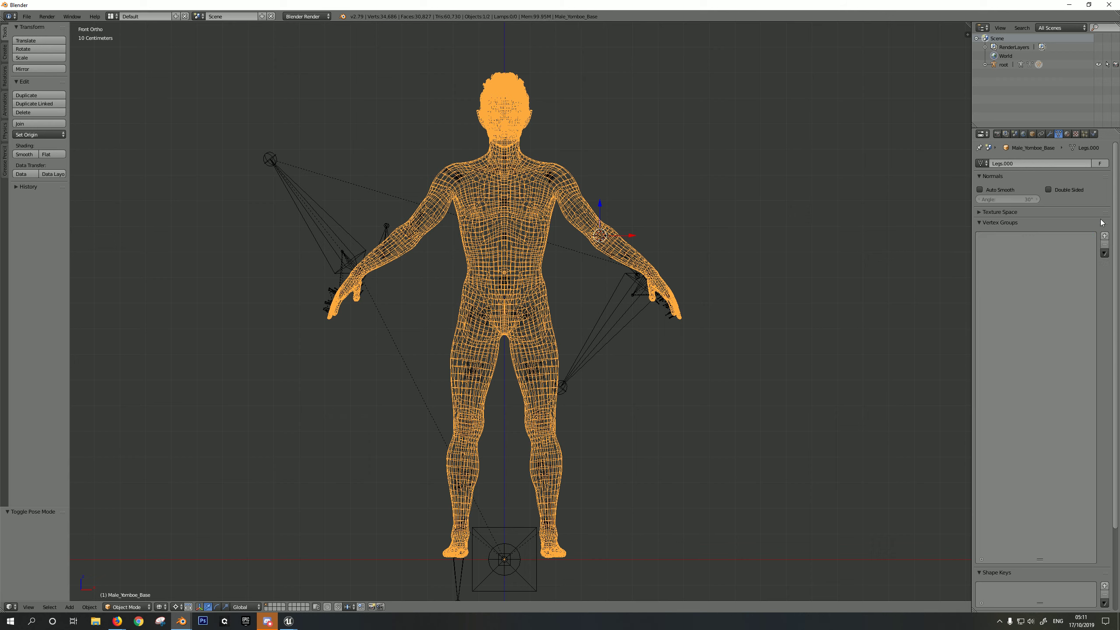
# Clear the mesh's existing parent and parent it to the root armature With Automatic Weights.
pyautogui.click(1031, 135)
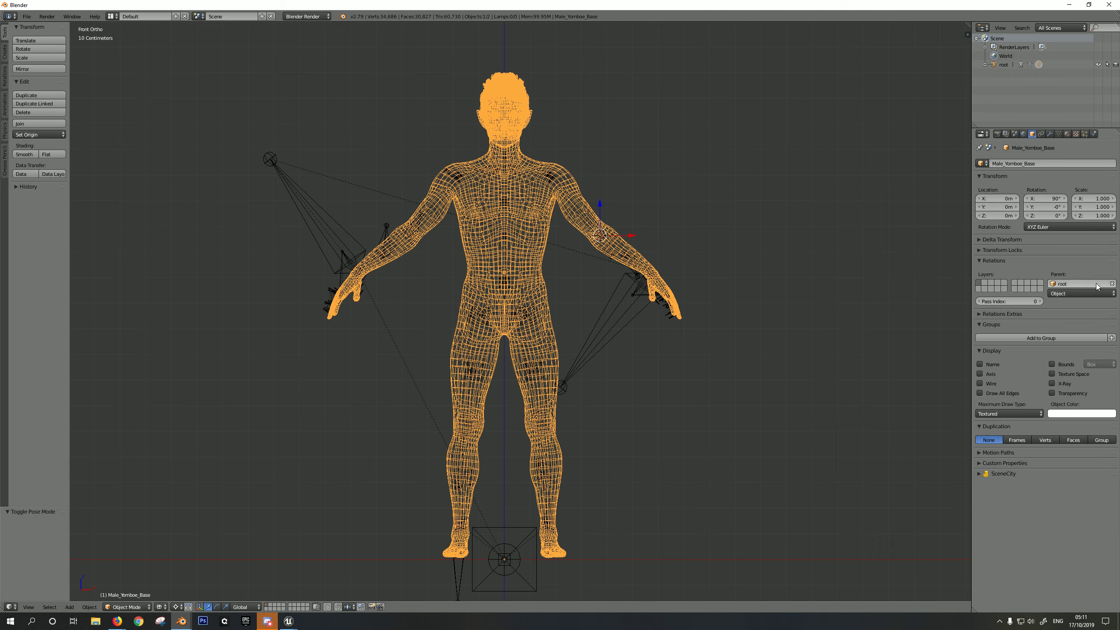
pyautogui.click(1112, 284)
pyautogui.press('a')
pyautogui.rightClick(547, 265)
pyautogui.keyDown('shift'); pyautogui.rightClick(577, 362); pyautogui.keyUp('shift')
pyautogui.hotkey('ctrl', 'p')
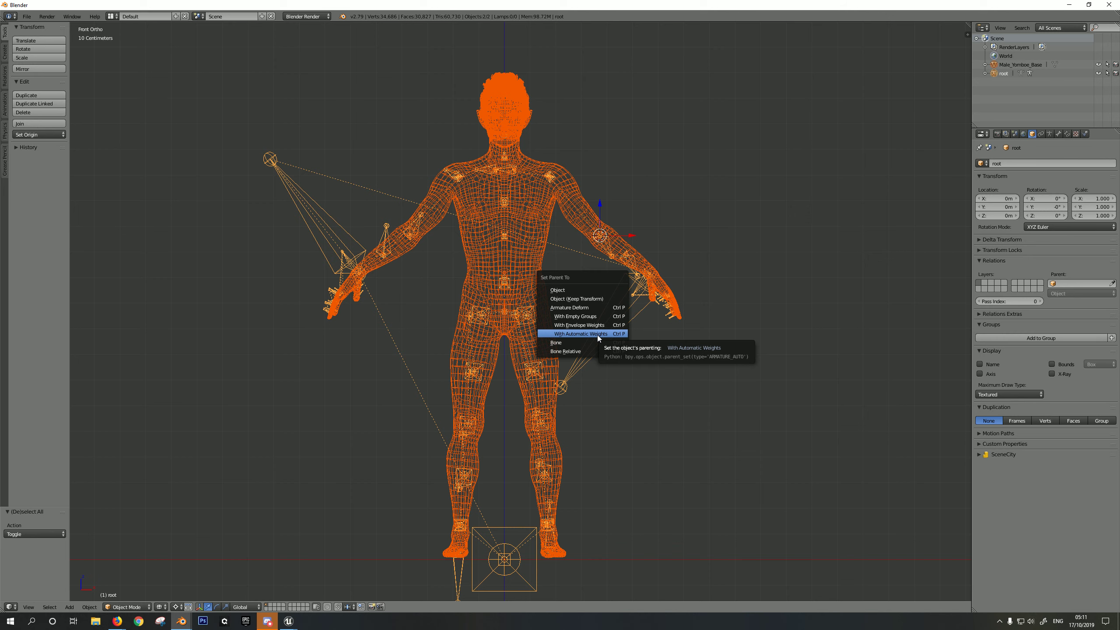
pyautogui.click(598, 334)
pyautogui.keyDown('shift'); pyautogui.moveTo(635, 235); pyautogui.dragTo(635, 296, button='middle'); pyautogui.keyUp('shift')
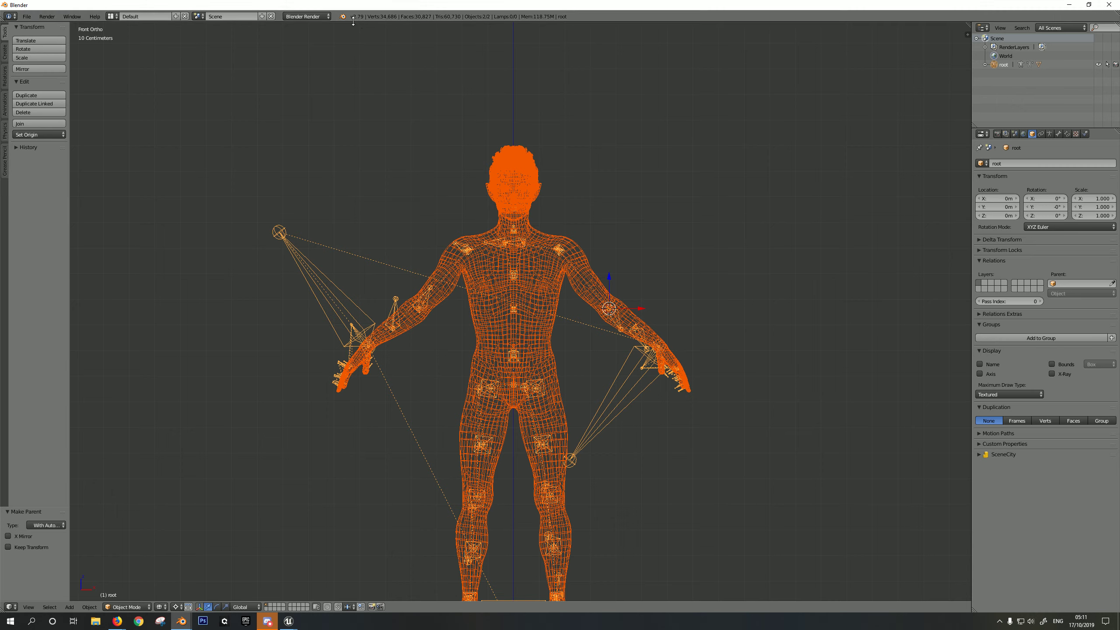
# Examine the Male_Yomboe_Base mesh in solid display and check its Armature modifier and vertex groups.
pyautogui.moveTo(549, 240); pyautogui.dragTo(576, 206, button='middle')
pyautogui.scroll(3, 576, 208)
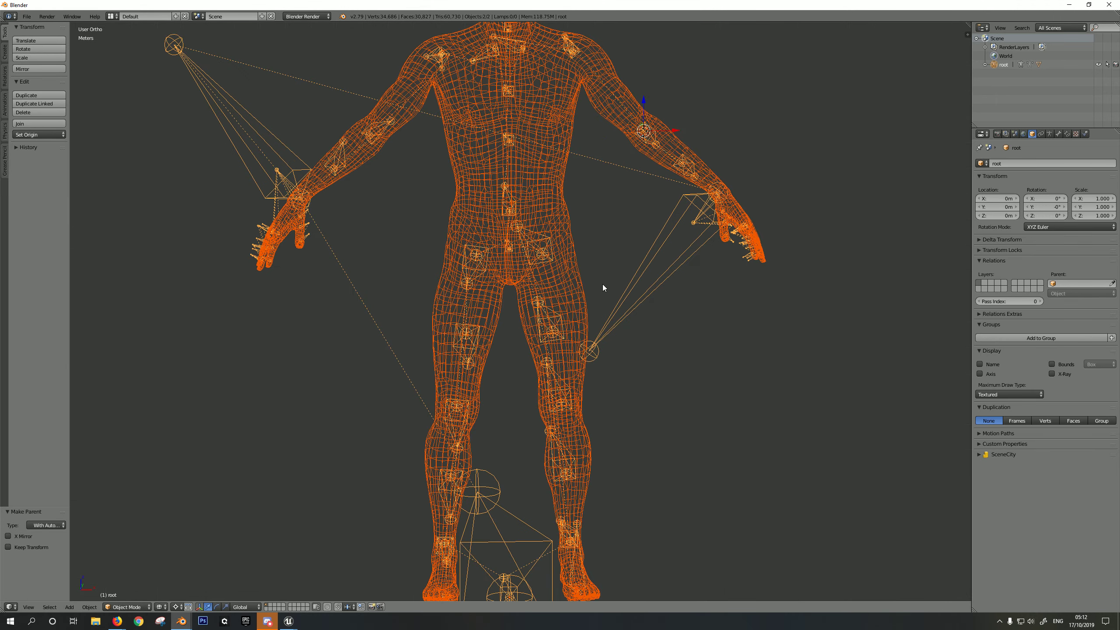
pyautogui.press('z')
pyautogui.scroll(-3, 639, 234)
pyautogui.rightClick(549, 250)
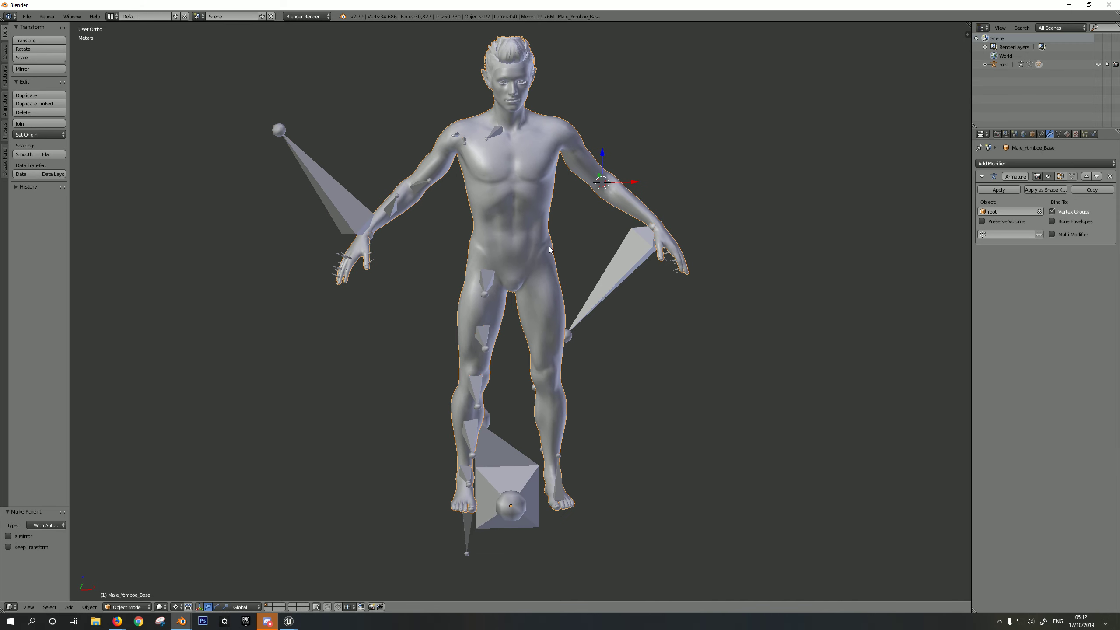
pyautogui.keyDown('shift'); pyautogui.moveTo(666, 262); pyautogui.dragTo(666, 295, button='middle'); pyautogui.keyUp('shift')
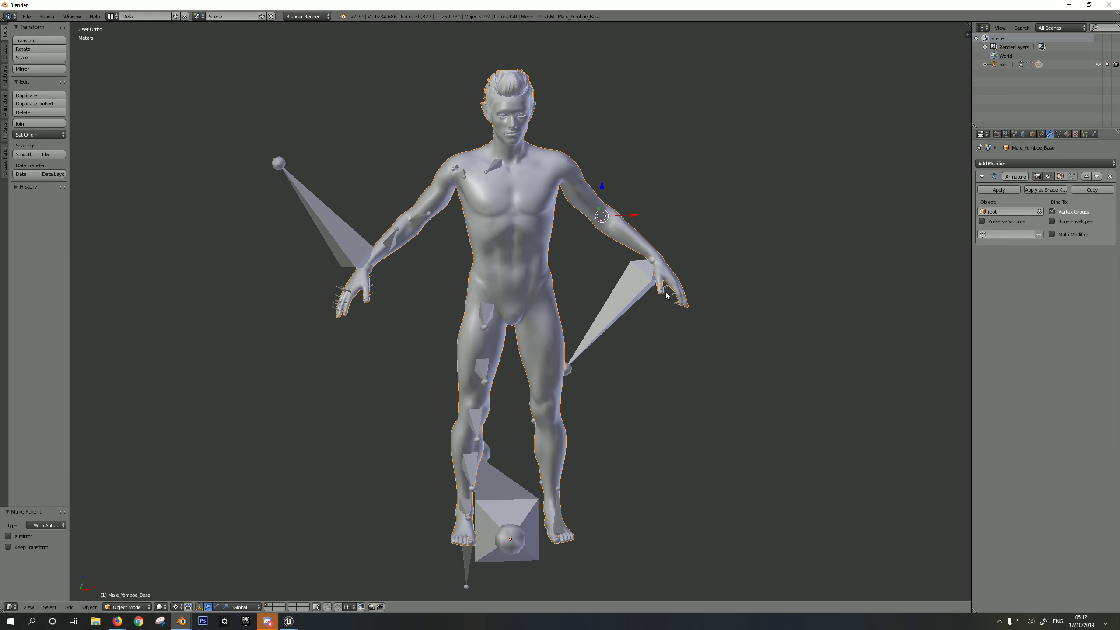
pyautogui.press('Tab')
pyautogui.press('a')
pyautogui.press('z')
pyautogui.press('z')
pyautogui.press('Tab')
pyautogui.scroll(1, 470, 270)
pyautogui.click(1059, 134)
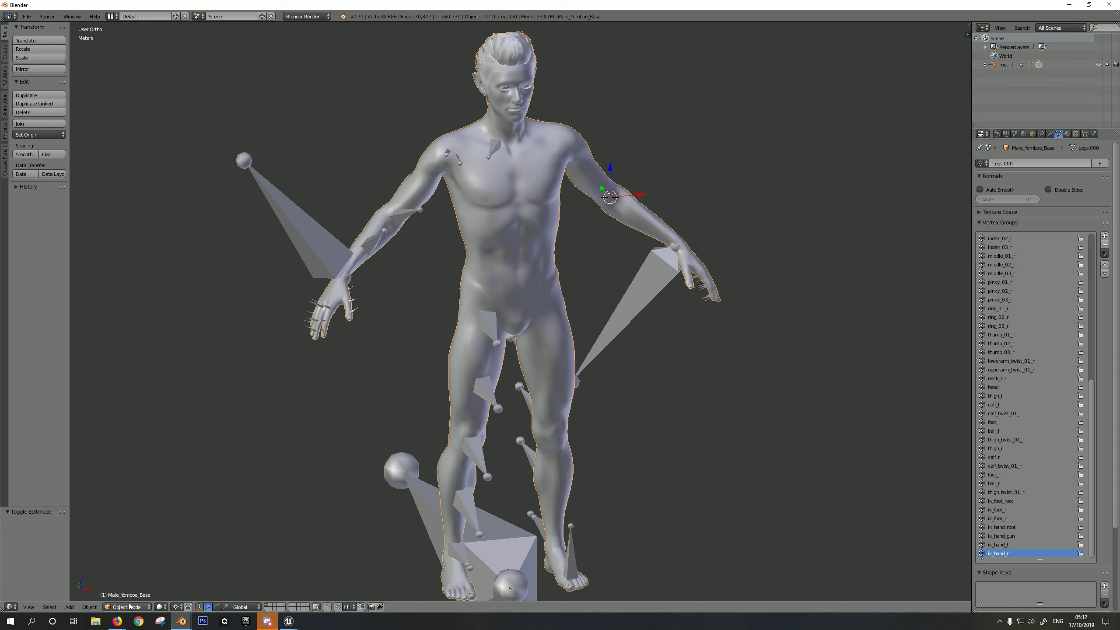
# Try rotating the upperarm_l bone in Pose Mode to test the mesh deformation, and undo the rotation.
pyautogui.click(123, 608)
pyautogui.rightClick(613, 314)
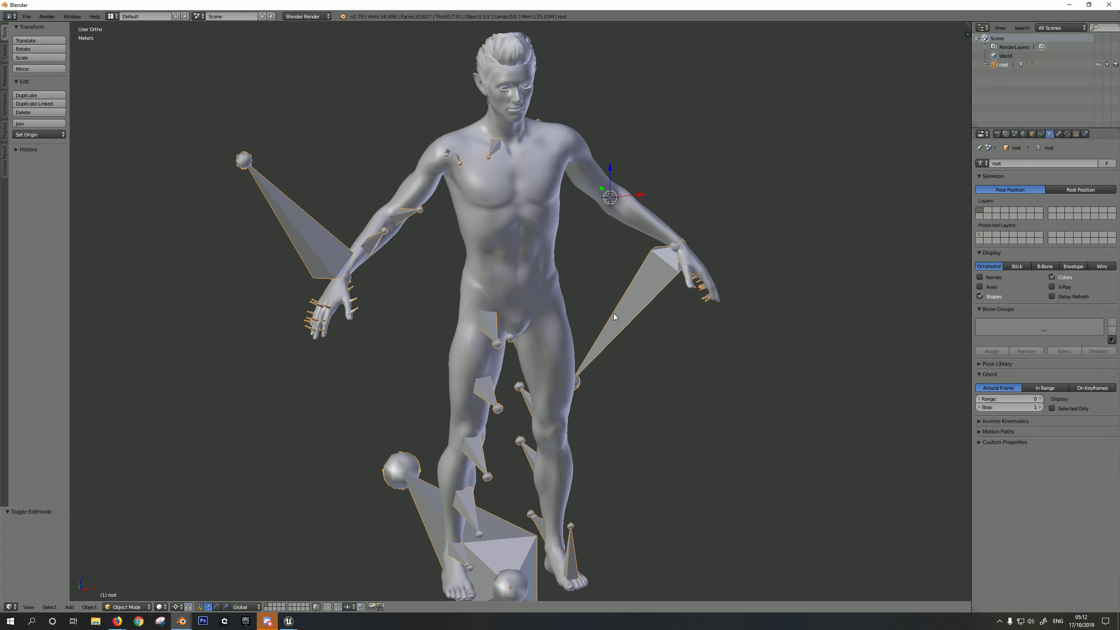
pyautogui.click(124, 606)
pyautogui.click(127, 577)
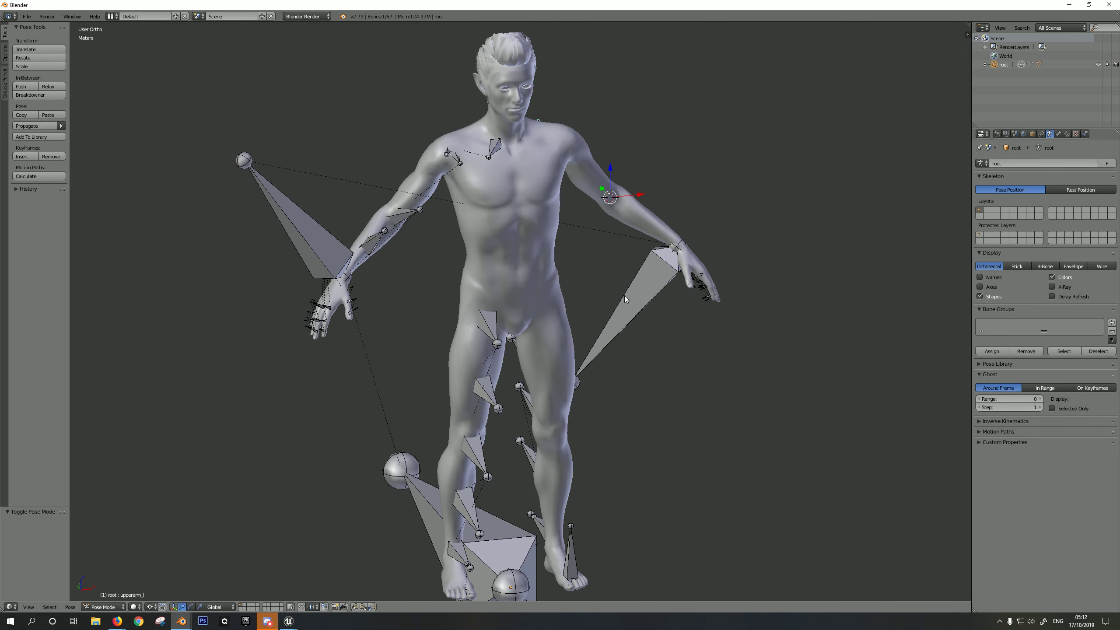
pyautogui.press('z')
pyautogui.scroll(3, 626, 309)
pyautogui.press('z')
pyautogui.hotkey('shift', 's')
pyautogui.click(685, 333)
pyautogui.press('r')
pyautogui.click(715, 279)
pyautogui.hotkey('ctrl', 'z')
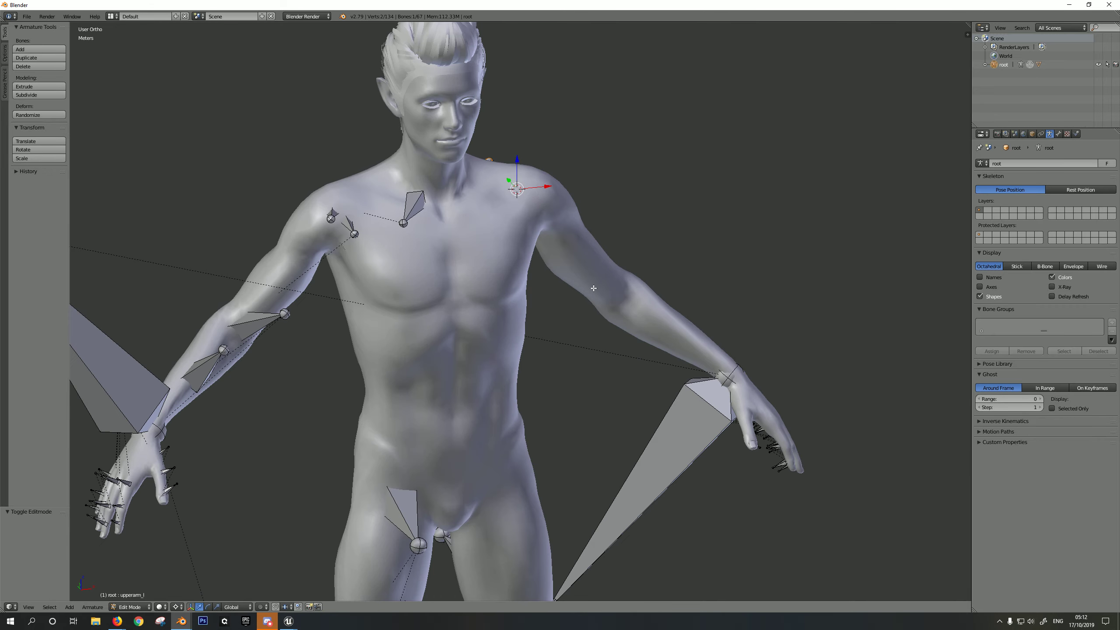
# Check the mesh's parent relation, vertex groups and modifier settings in wireframe display.
pyautogui.press('z')
pyautogui.rightClick(593, 285)
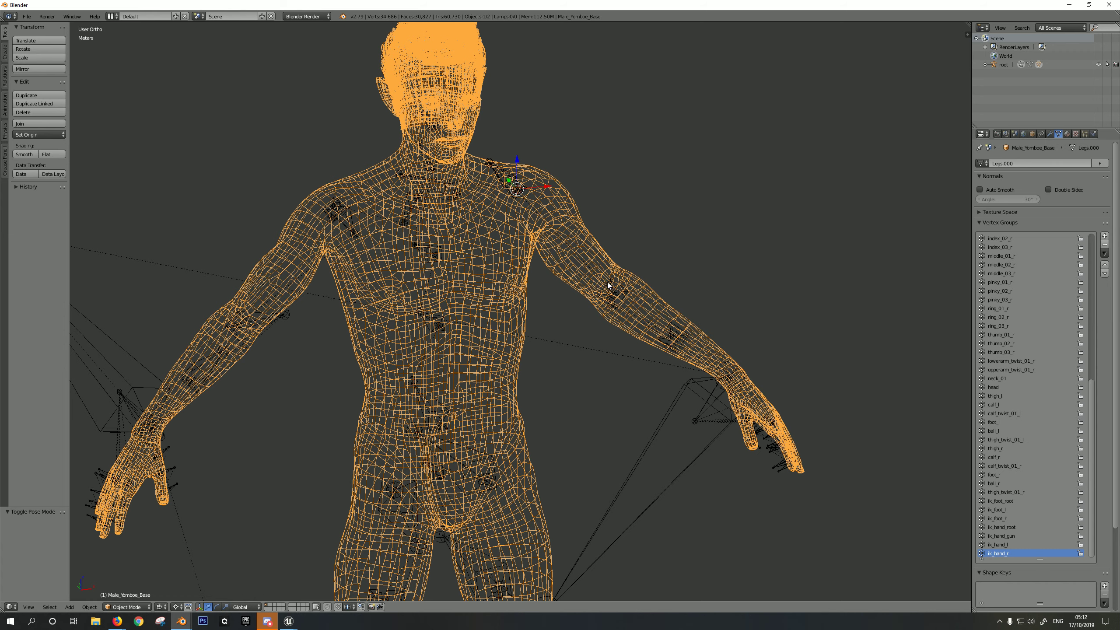
pyautogui.click(1032, 134)
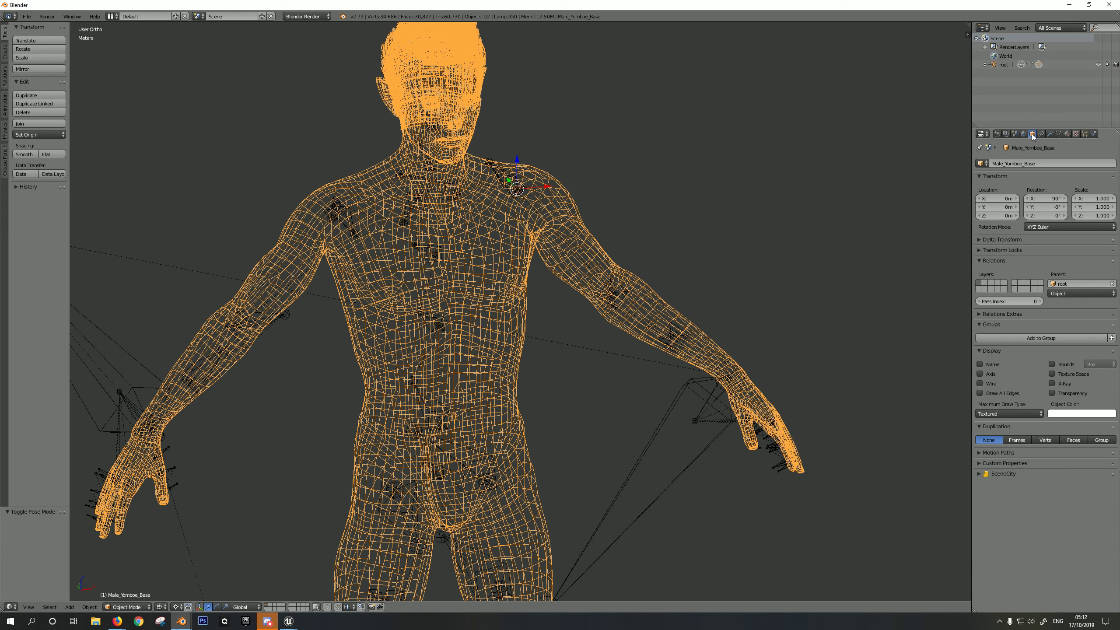
pyautogui.click(1059, 133)
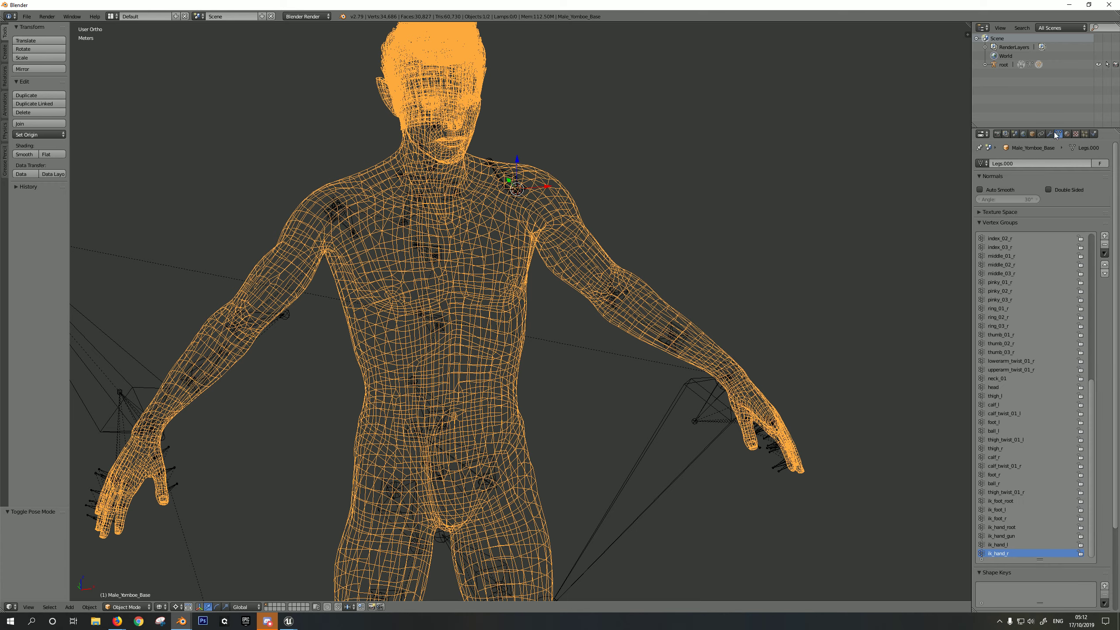
pyautogui.click(1032, 135)
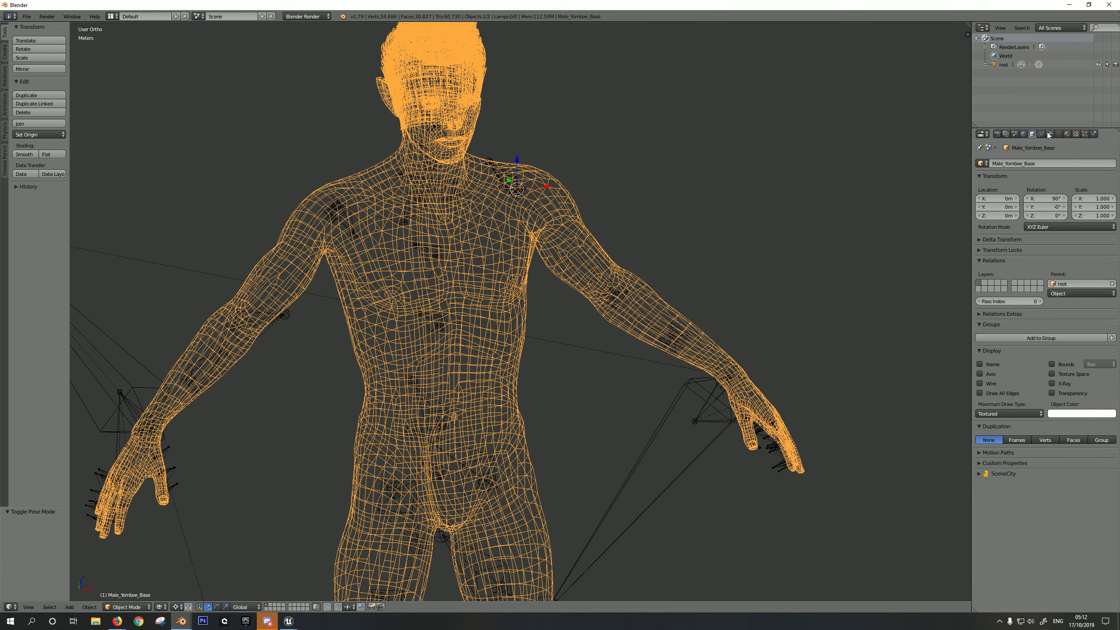
pyautogui.click(1051, 134)
# Try rotating the lowerarm_l bone in Pose Mode, cancel the rotation and return the armature to Object Mode.
pyautogui.rightClick(675, 460)
pyautogui.rightClick(670, 339)
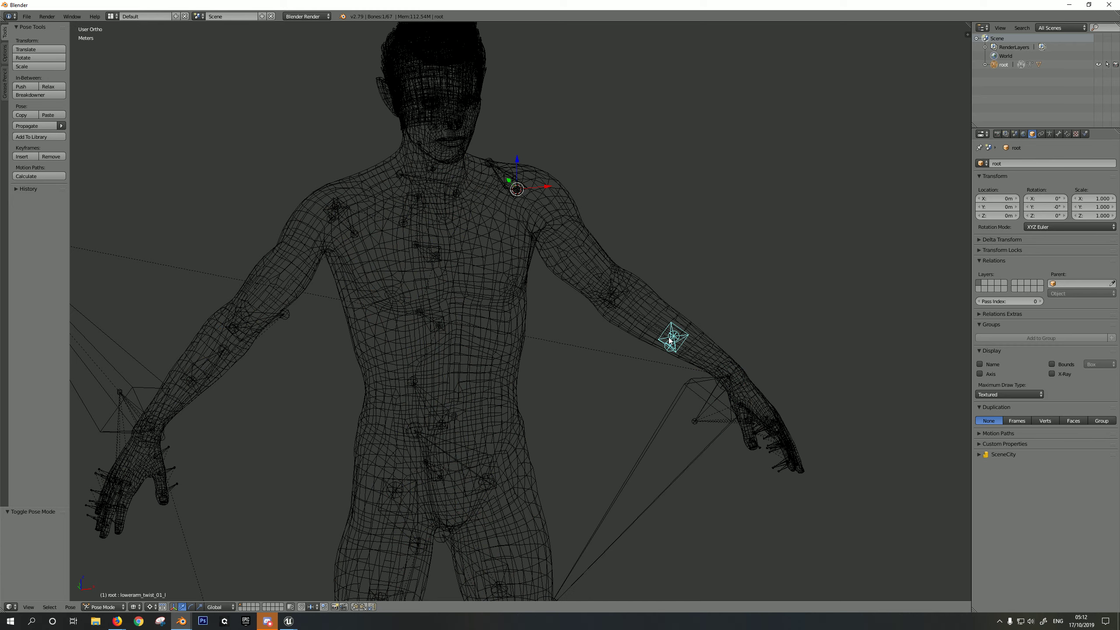
pyautogui.rightClick(616, 304)
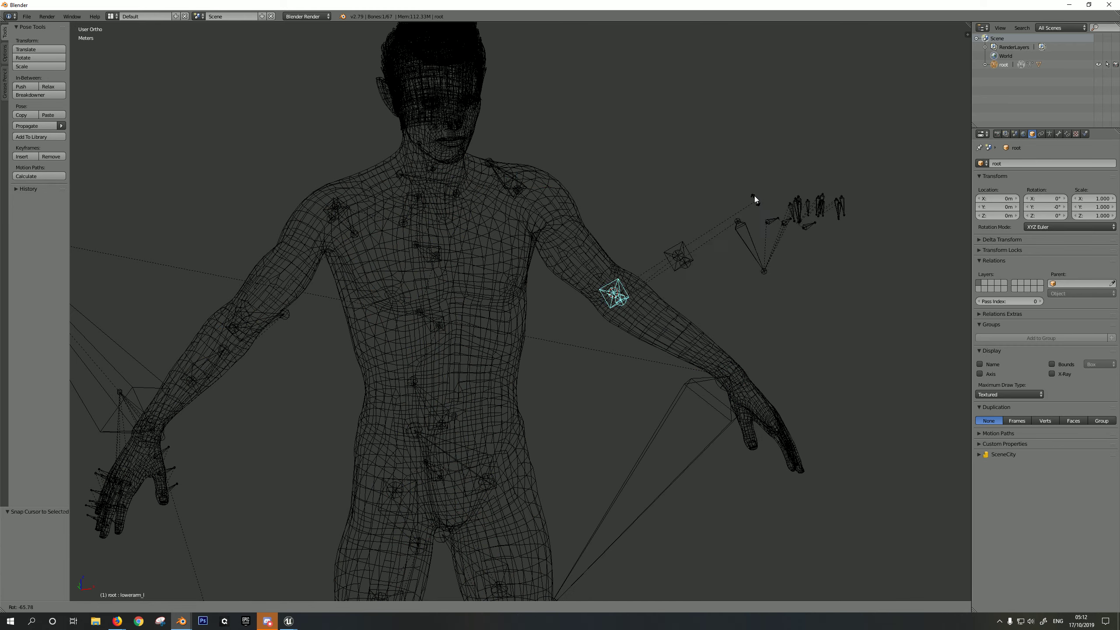
pyautogui.press('Tab')
pyautogui.scroll(-3, 697, 292)
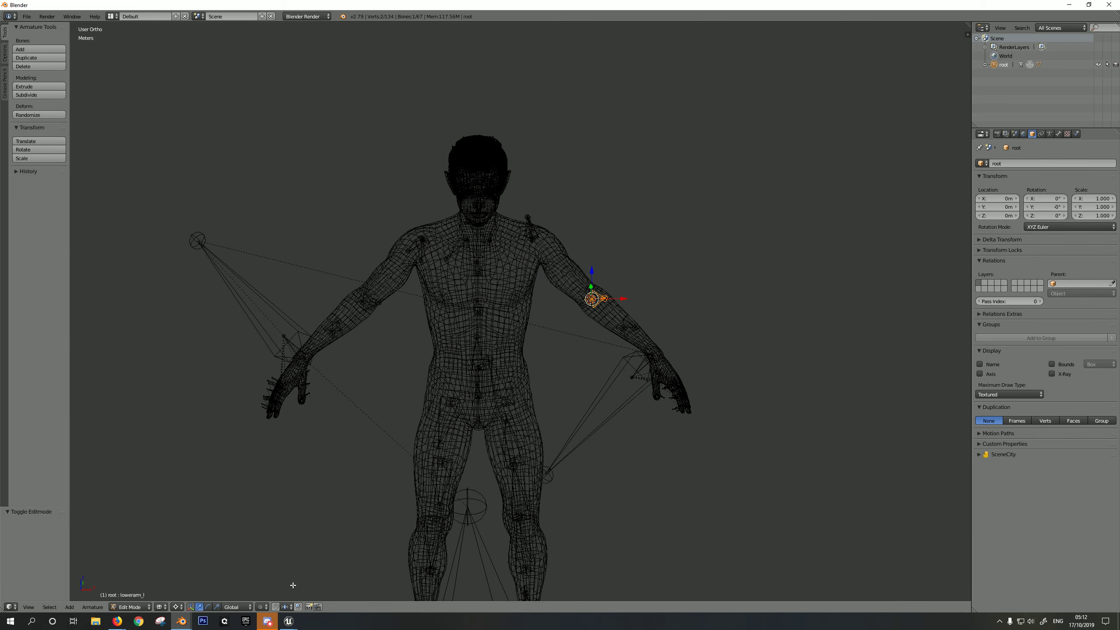
pyautogui.click(146, 607)
pyautogui.click(132, 596)
pyautogui.scroll(5, 666, 285)
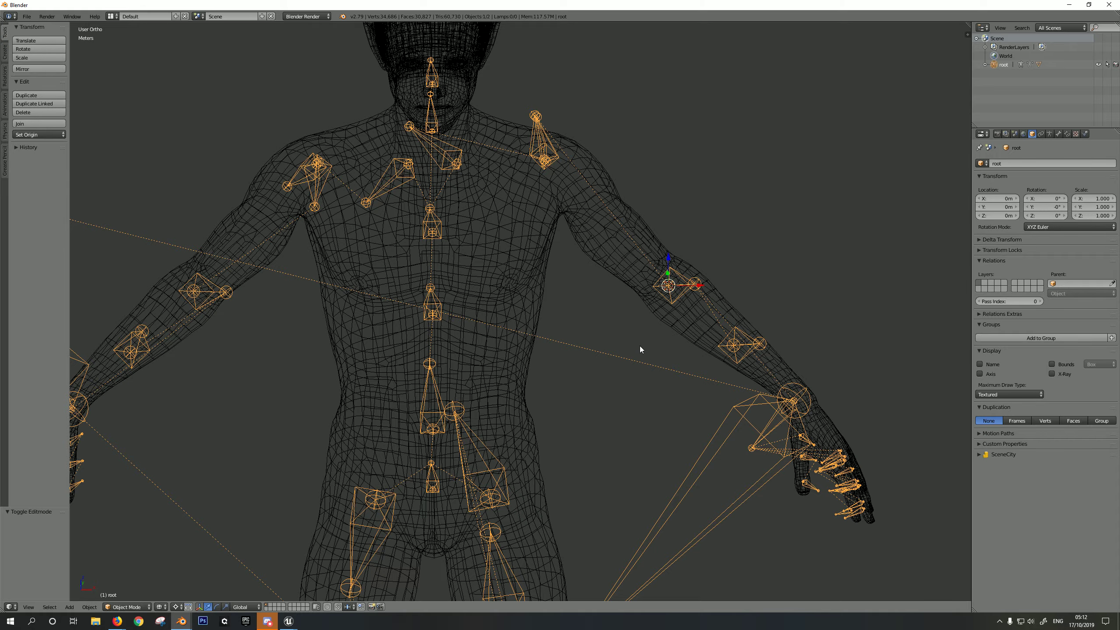
# Select the Male_Yomboe_Base mesh and check its transform values and dimensions, ending in front view.
pyautogui.rightClick(546, 164)
pyautogui.rightClick(546, 158)
pyautogui.moveTo(698, 331); pyautogui.dragTo(718, 319, button='middle')
pyautogui.rightClick(500, 311)
pyautogui.scroll(-5, 500, 311)
pyautogui.moveTo(613, 265); pyautogui.dragTo(751, 376, button='middle')
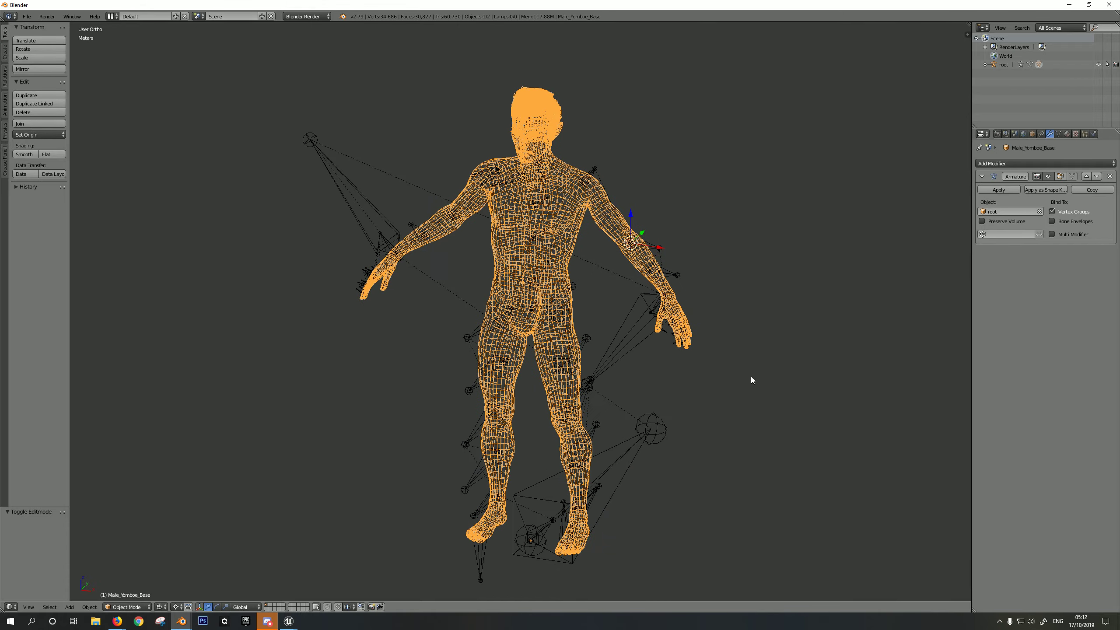
pyautogui.press('n')
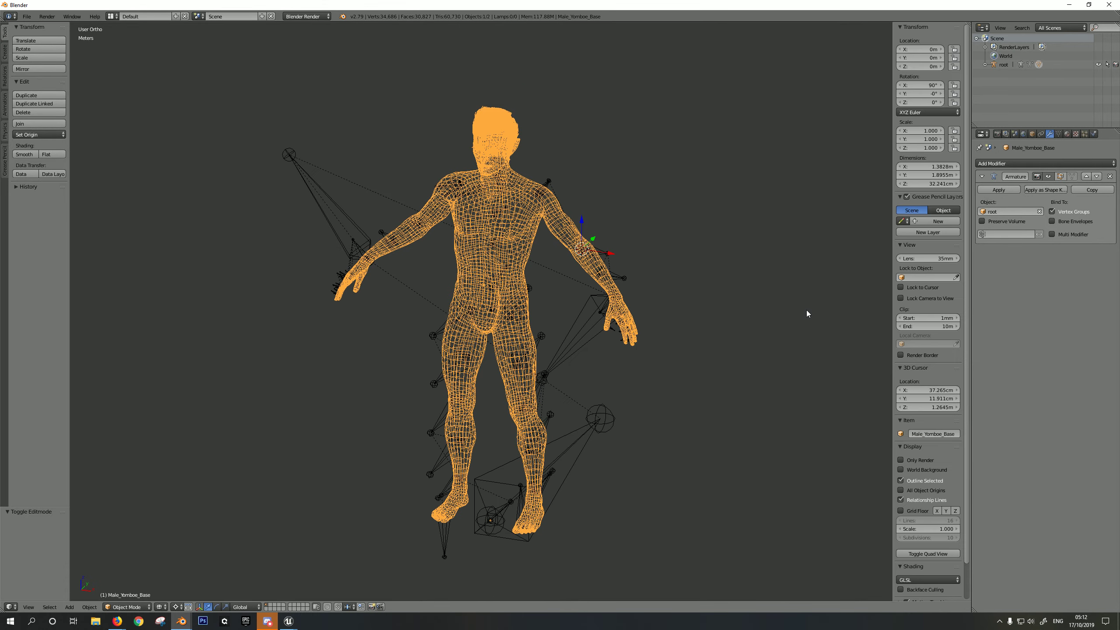
pyautogui.press('a')
pyautogui.press('a')
pyautogui.press('KP_1')
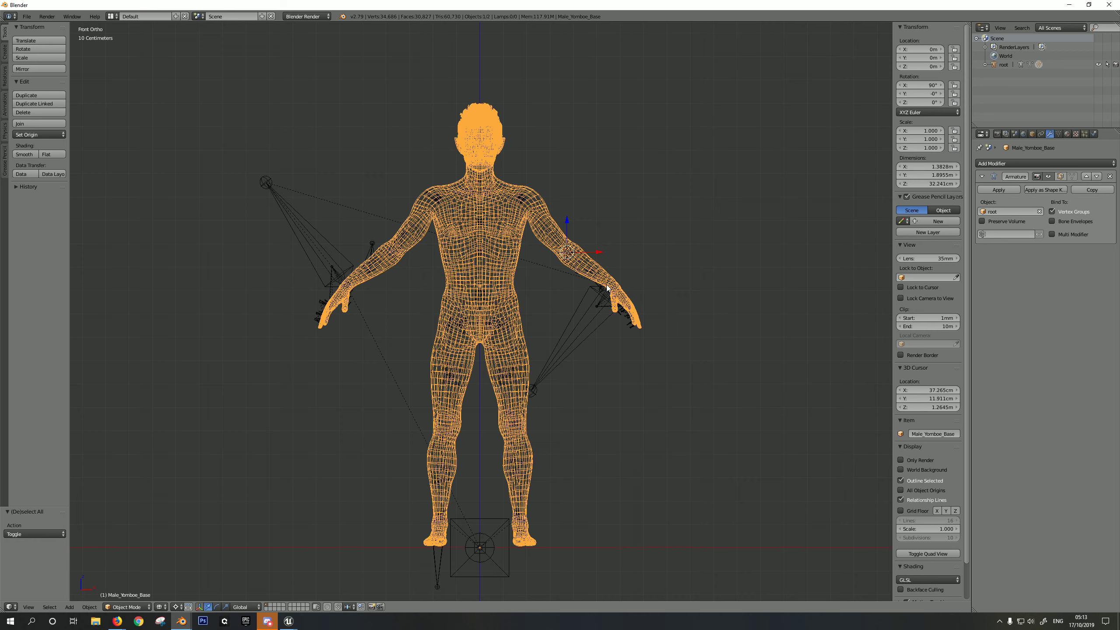
# Delete the Male_Yomboe_Base mesh and select the remaining root armature.
pyautogui.press('Delete')
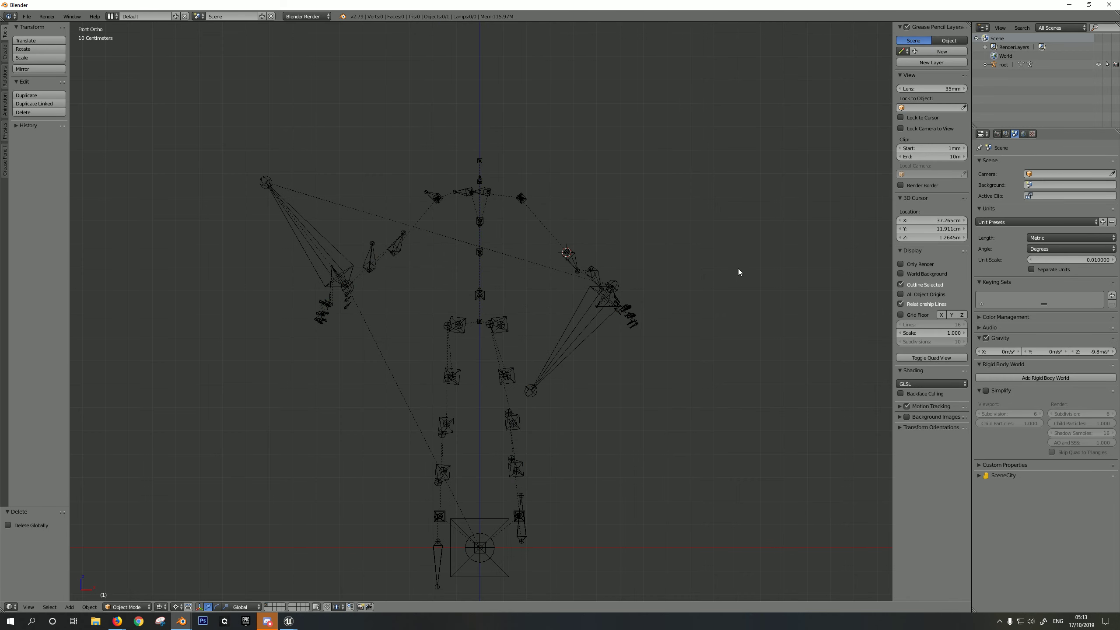
pyautogui.keyDown('shift'); pyautogui.moveTo(607, 330); pyautogui.dragTo(624, 316, button='middle'); pyautogui.keyUp('shift')
pyautogui.rightClick(616, 283)
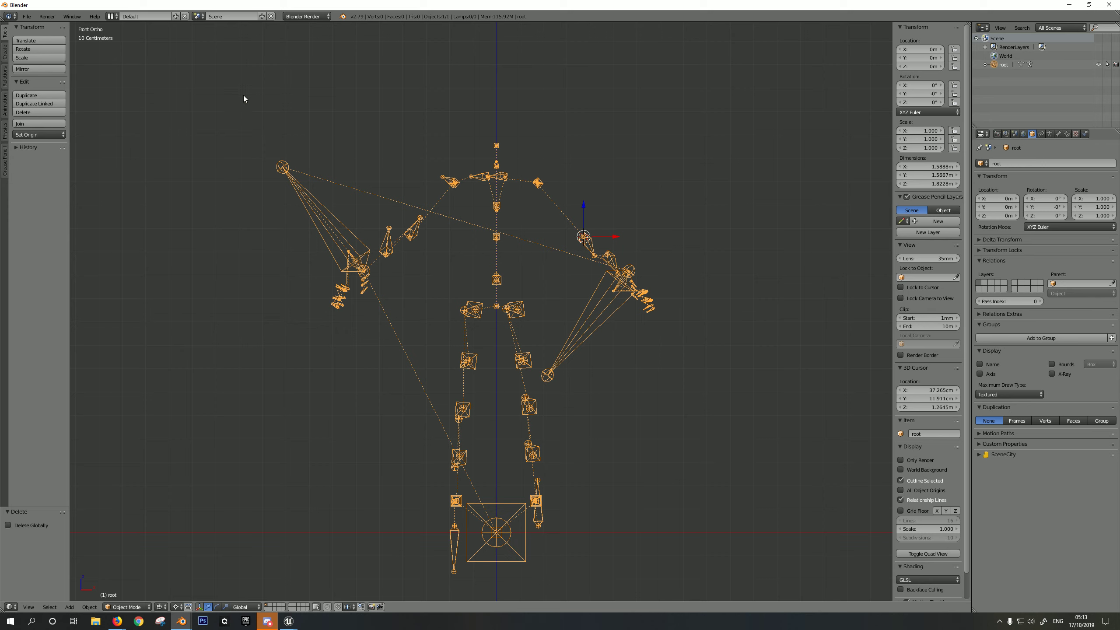
# Start appending from another file and browse drive H: to the AAA_GameProject character models folder Male_Spy.
pyautogui.click(27, 16)
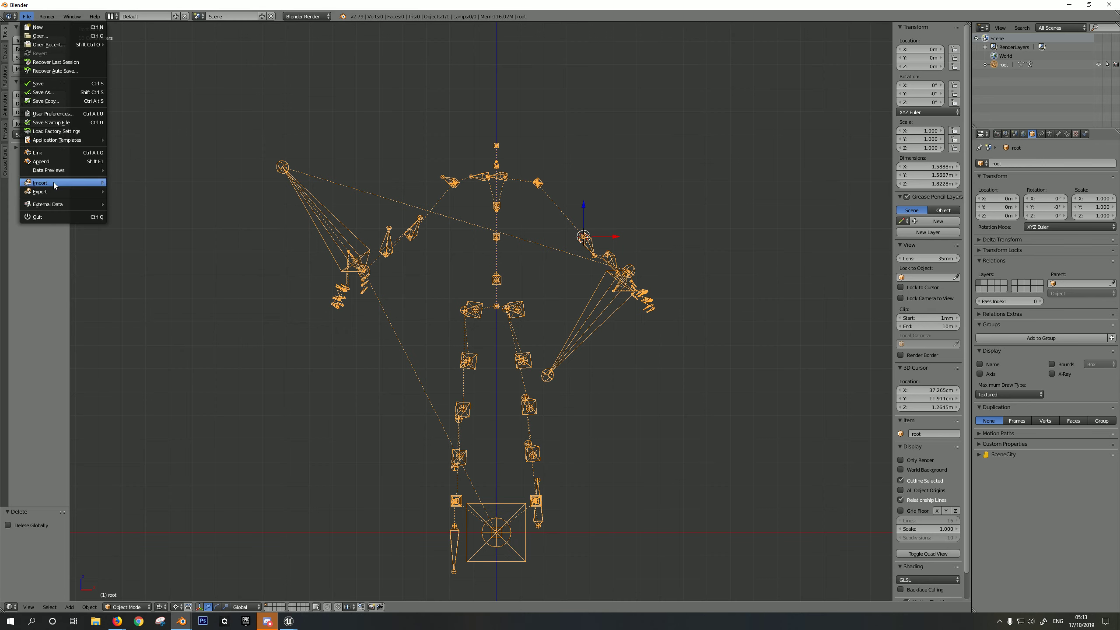
pyautogui.moveTo(53, 183)
pyautogui.click(46, 162)
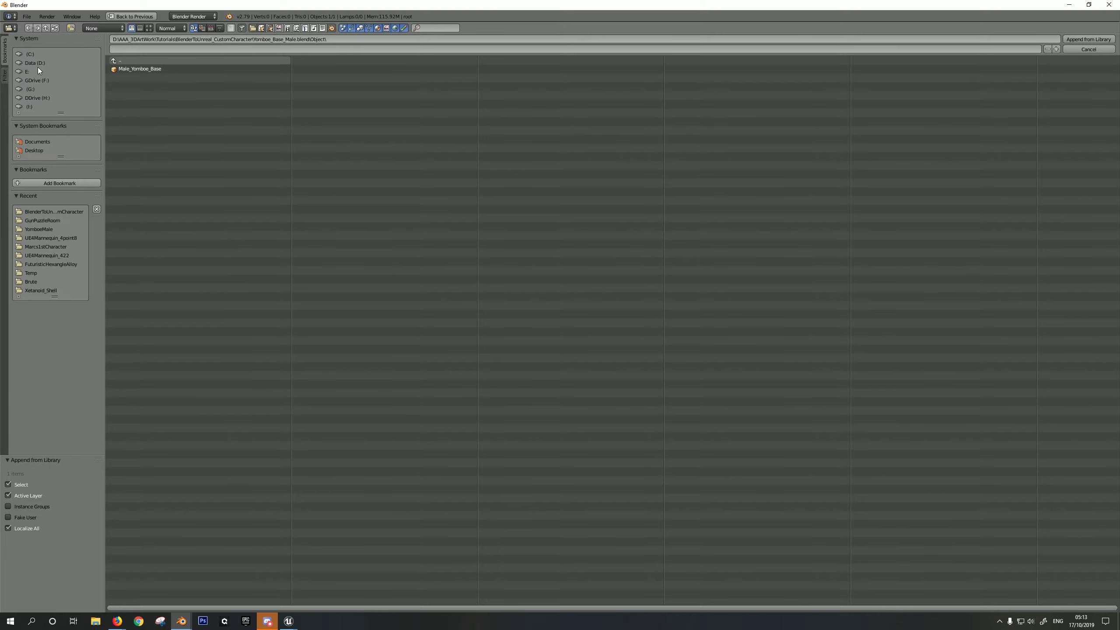
pyautogui.click(37, 98)
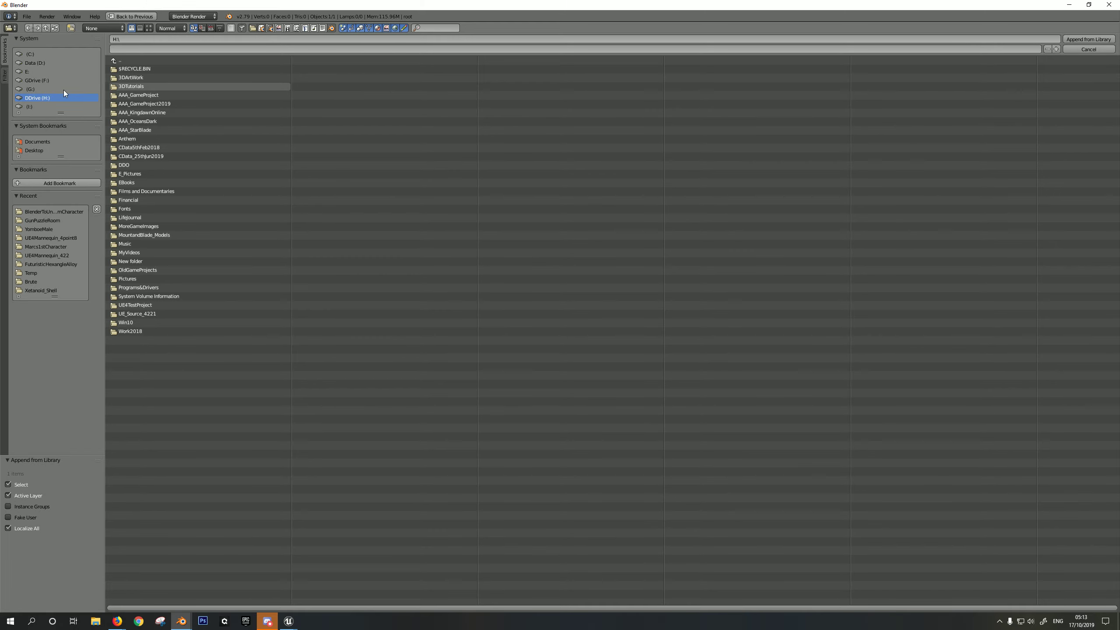
pyautogui.click(140, 94)
pyautogui.click(128, 70)
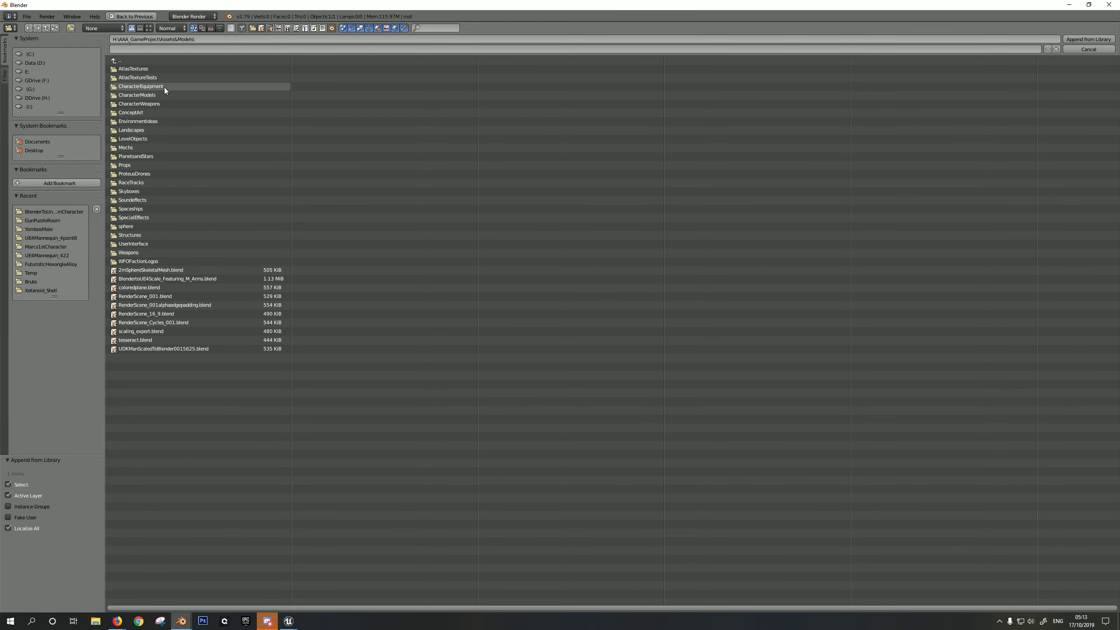
pyautogui.click(154, 94)
pyautogui.click(130, 165)
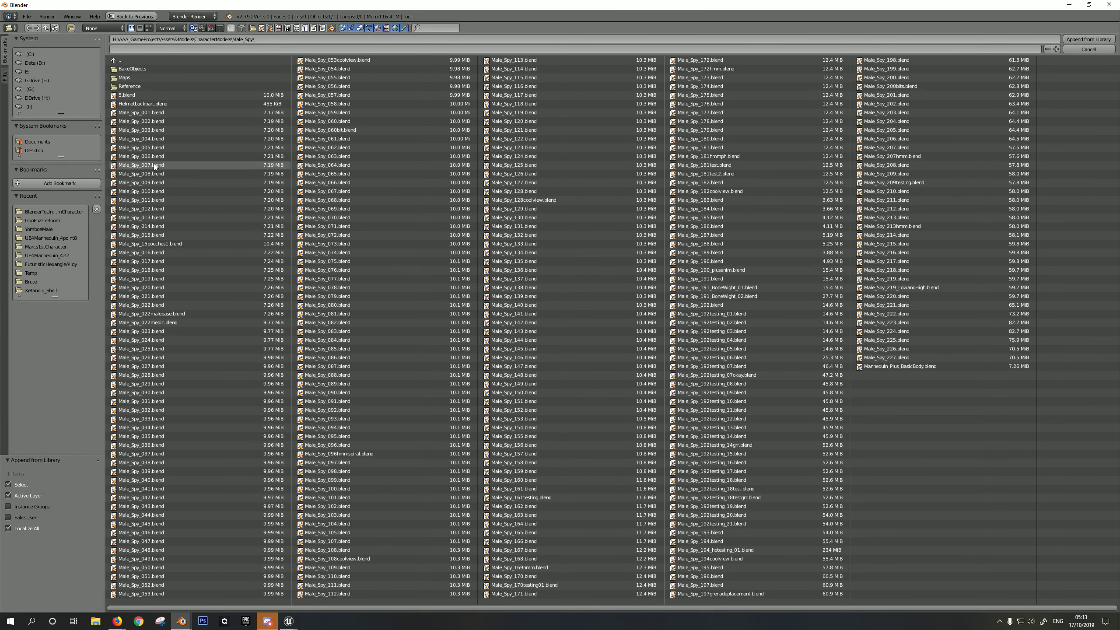
# Append the Spy object from Male_Spy_227.blend into the scene.
pyautogui.click(937, 356)
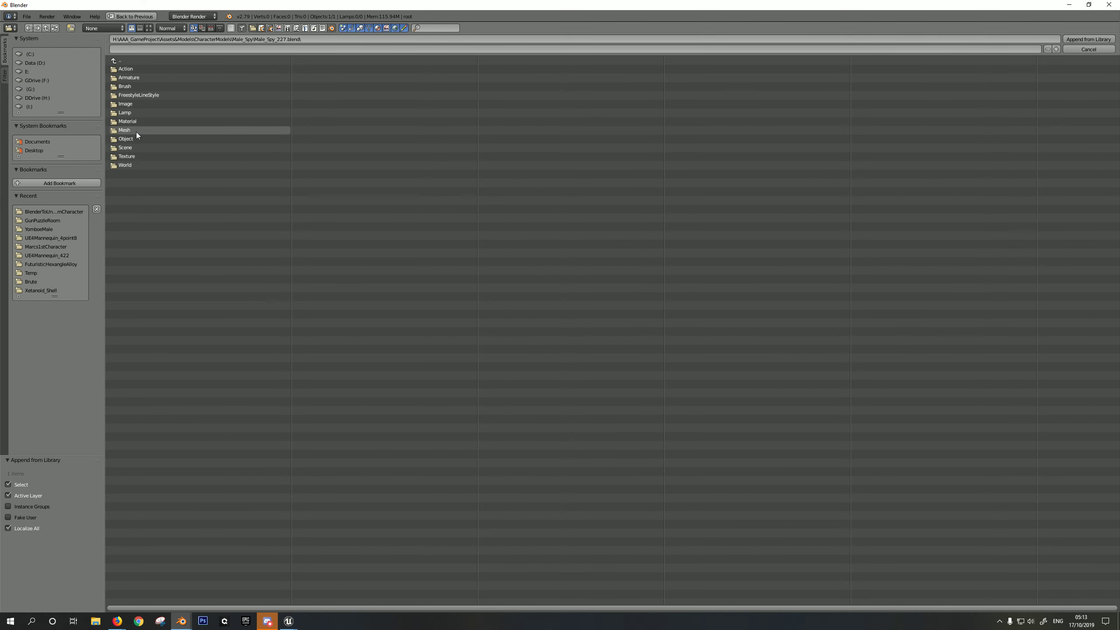
pyautogui.click(126, 130)
pyautogui.click(114, 61)
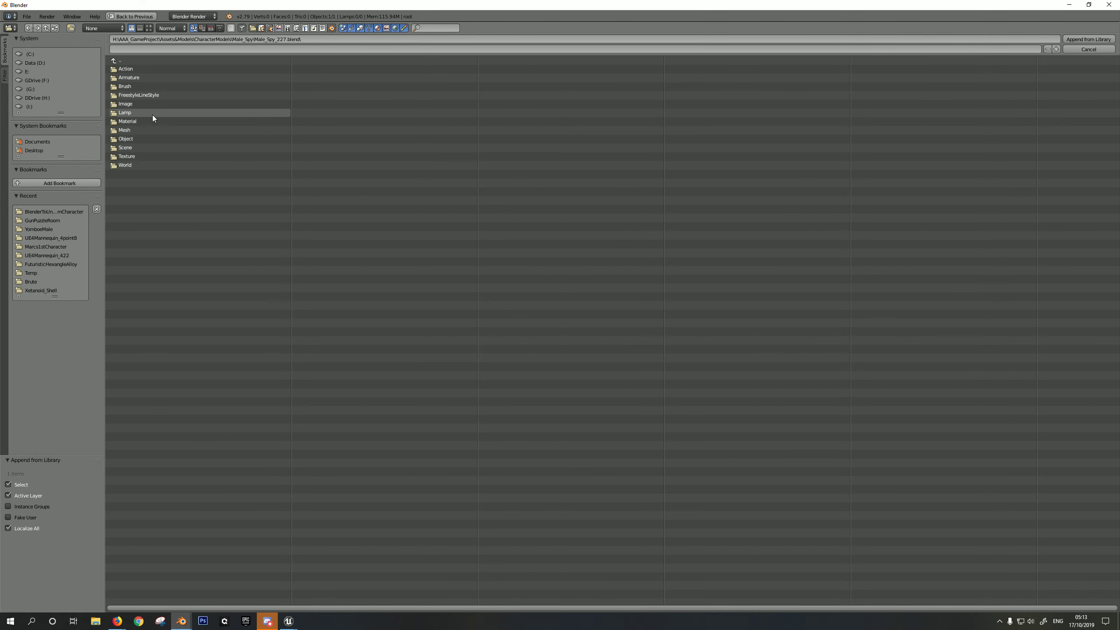
pyautogui.click(127, 138)
pyautogui.click(133, 113)
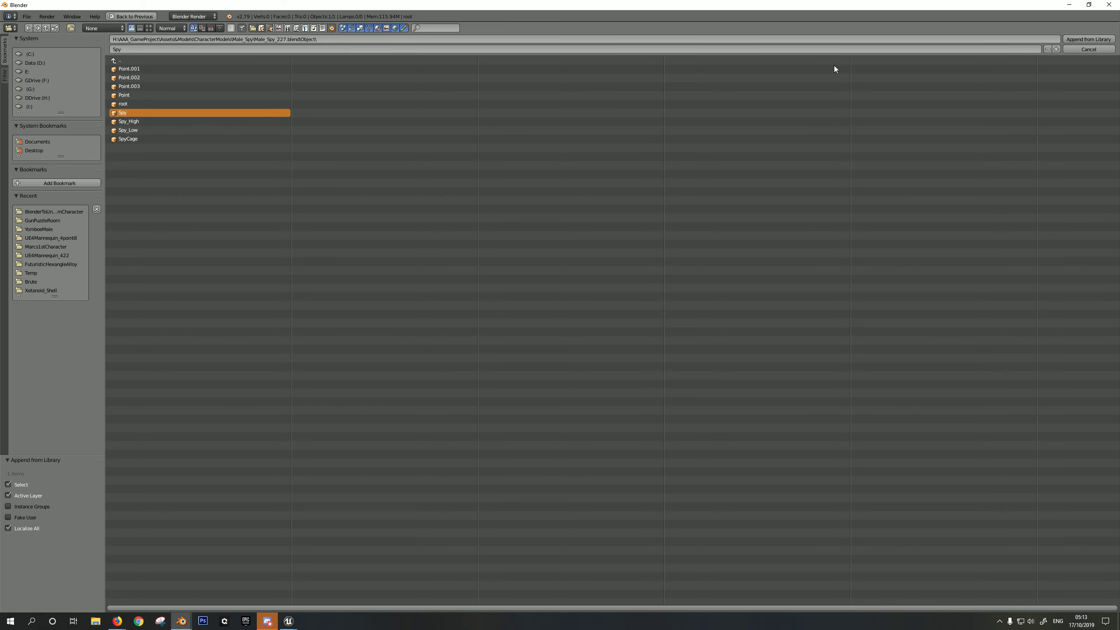
pyautogui.click(1077, 38)
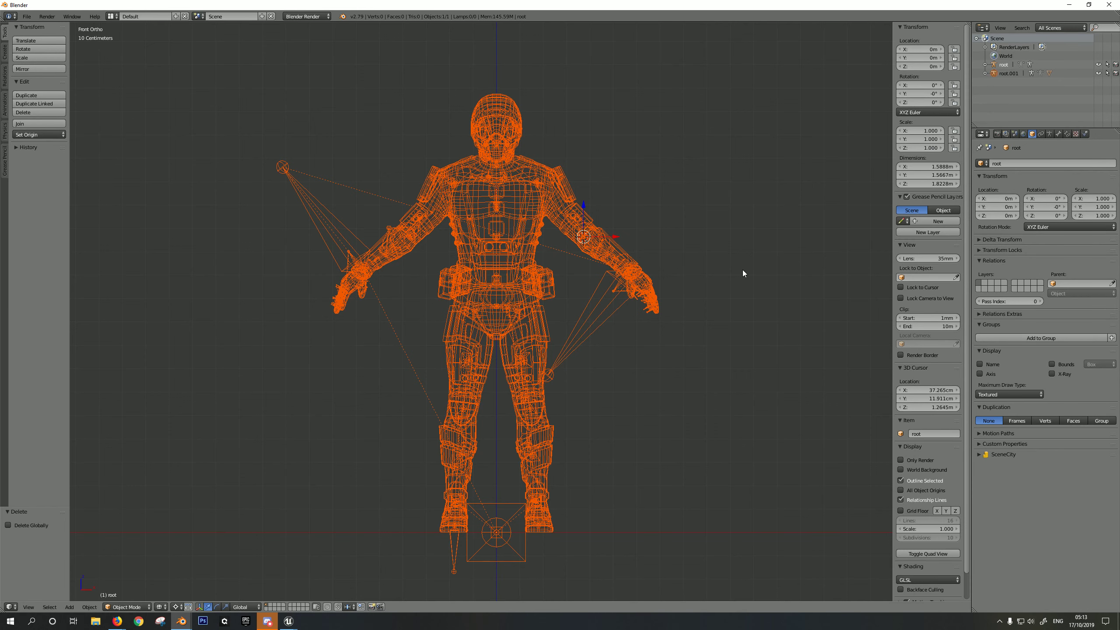
# Delete the duplicate root armature appended along with the character and select the Spy mesh.
pyautogui.press('x')
pyautogui.click(606, 315)
pyautogui.rightClick(611, 291)
# Strip the Spy mesh of its old rigging data by removing its Armature modifier and all vertex groups.
pyautogui.click(1059, 134)
pyautogui.click(1105, 246)
pyautogui.click(1105, 246)
pyautogui.click(1105, 245)
pyautogui.click(1105, 245)
pyautogui.click(1105, 245)
pyautogui.click(1105, 246)
pyautogui.click(1105, 246)
pyautogui.click(1105, 246)
pyautogui.click(1105, 246)
pyautogui.click(1105, 246)
pyautogui.click(1105, 245)
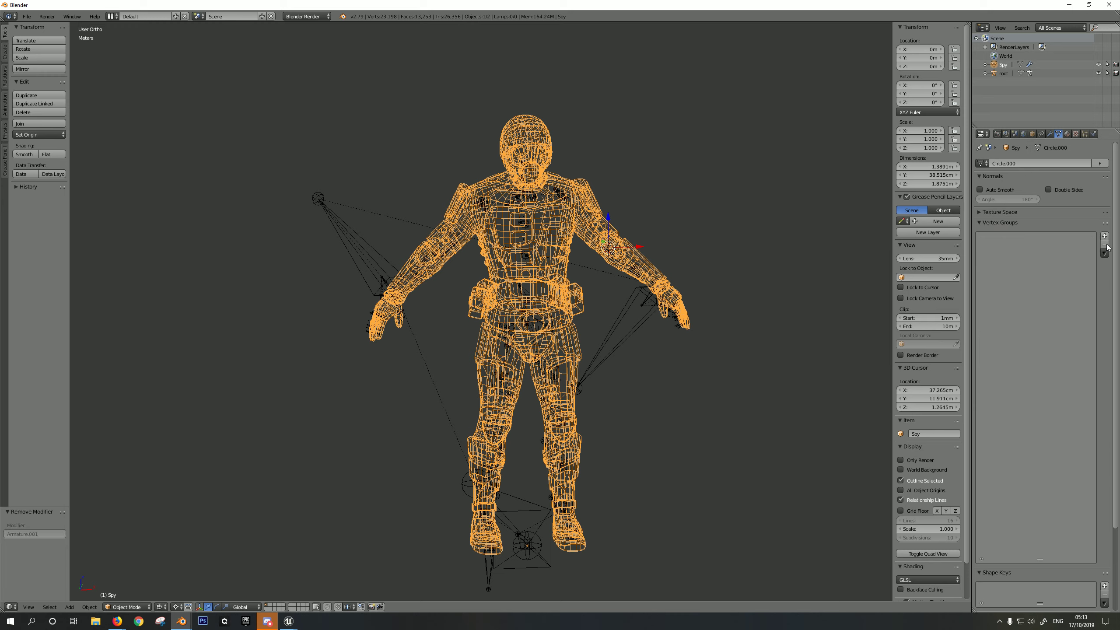
# Parent the Spy mesh to the root armature with automatic weights.
pyautogui.press('z')
pyautogui.press('KP_1')
pyautogui.press('z')
pyautogui.press('a')
pyautogui.scroll(3, 623, 325)
pyautogui.rightClick(589, 270)
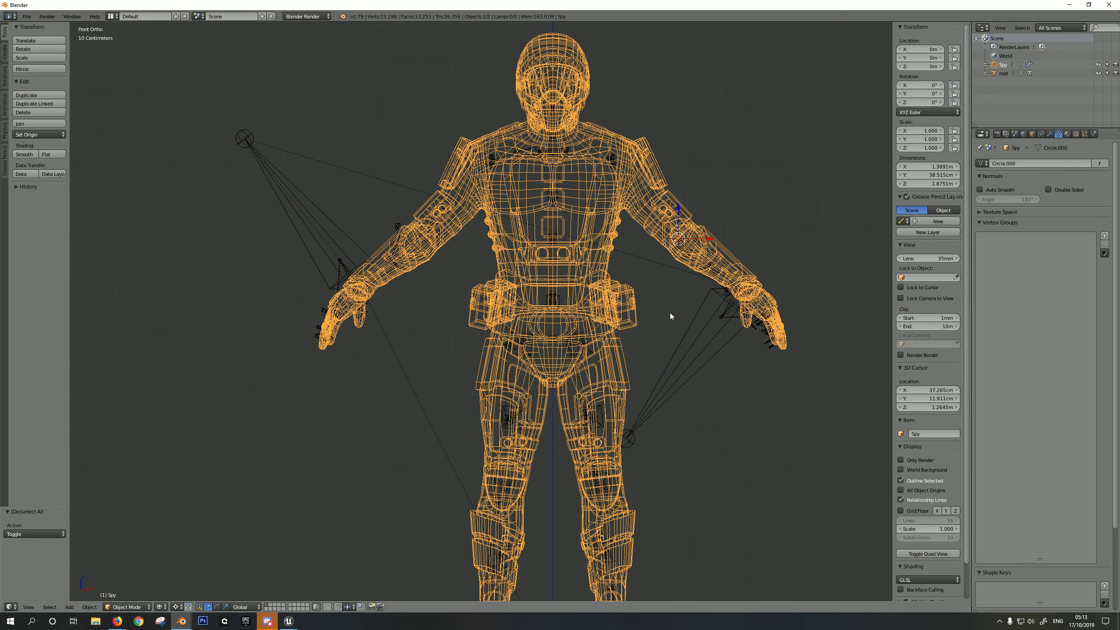
pyautogui.keyDown('shift'); pyautogui.rightClick(707, 338); pyautogui.keyUp('shift')
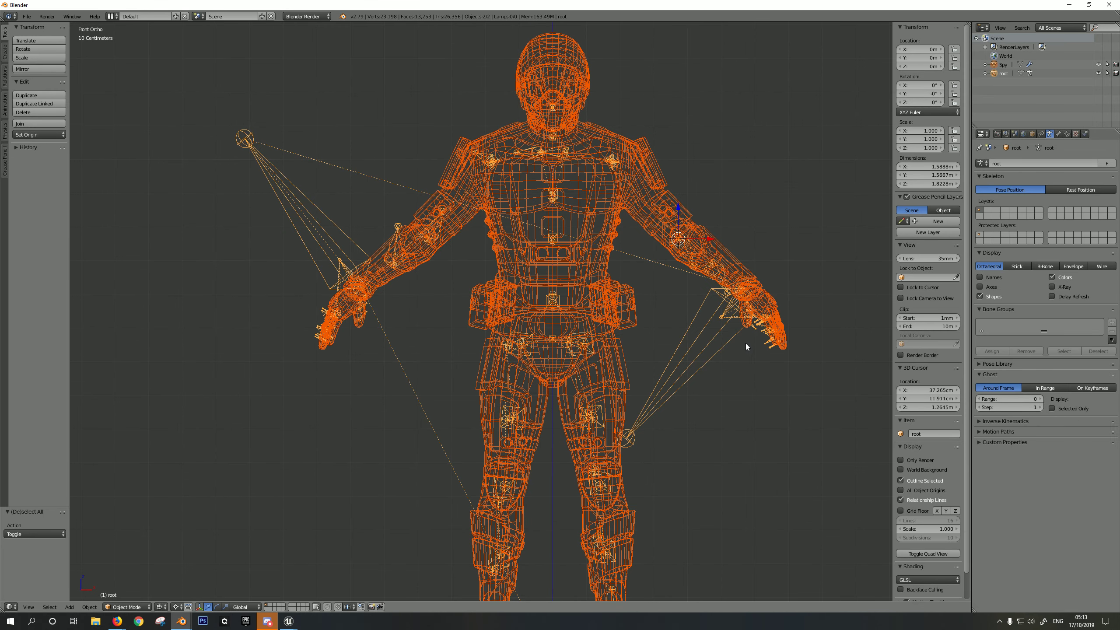
pyautogui.hotkey('ctrl', 'p')
pyautogui.click(484, 200)
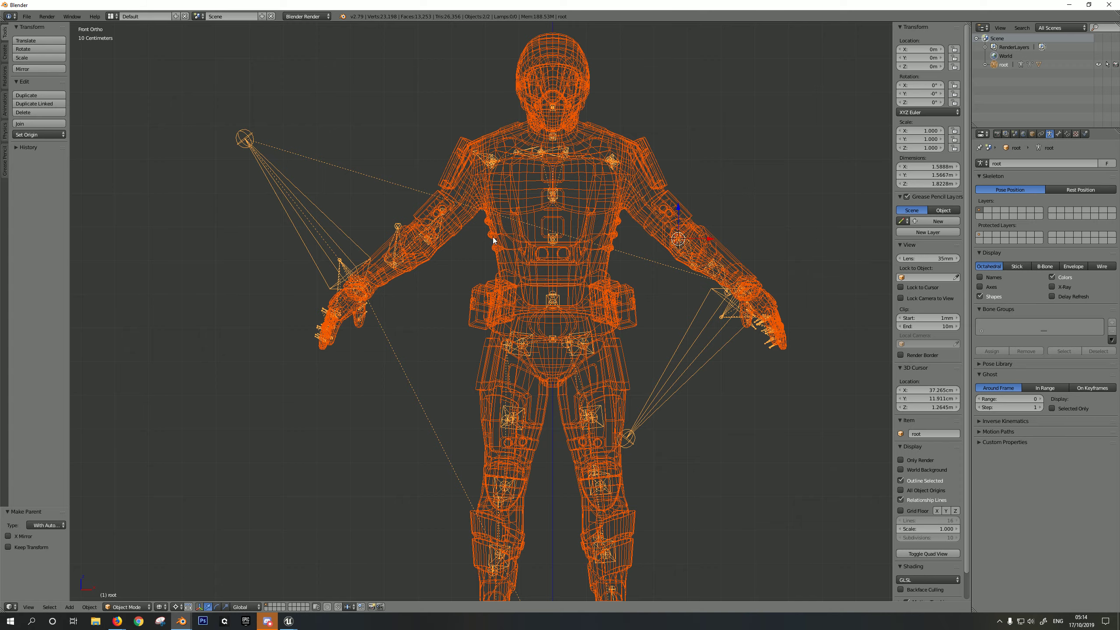
# Check the Spy mesh in solid and wireframe display along with its generated vertex groups.
pyautogui.moveTo(652, 176); pyautogui.dragTo(637, 309, button='middle')
pyautogui.press('z')
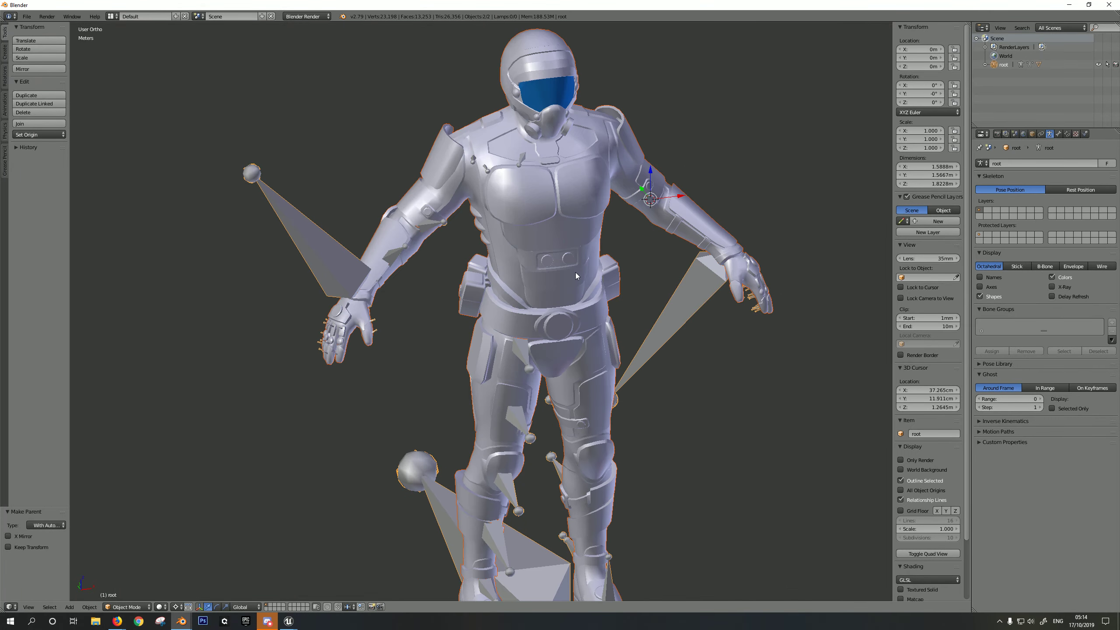
pyautogui.rightClick(564, 233)
pyautogui.press('z')
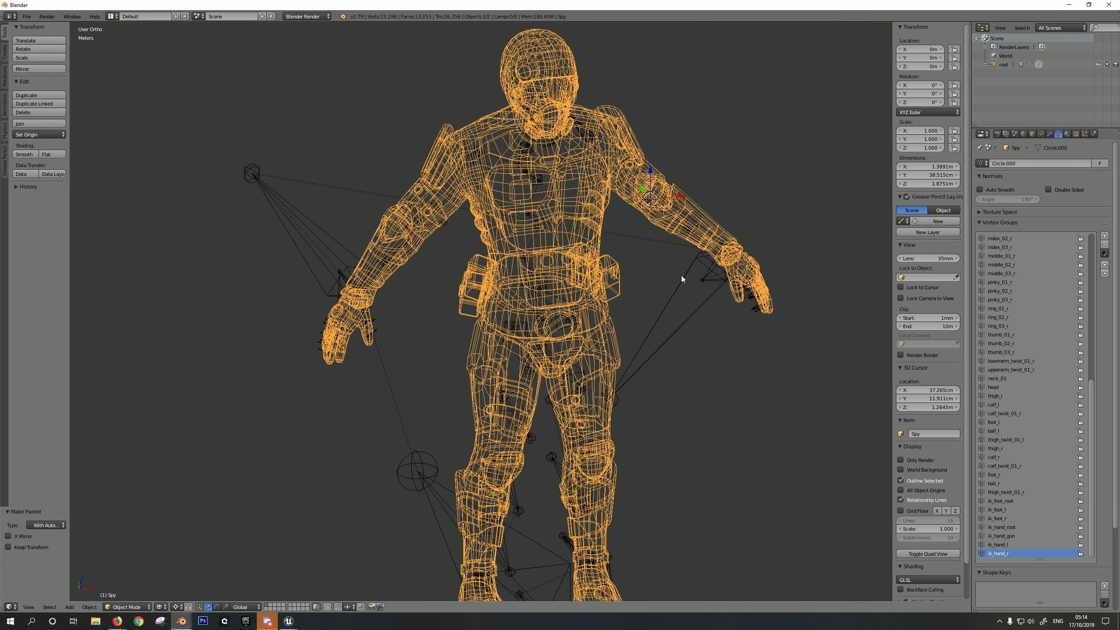
pyautogui.press('z')
pyautogui.scroll(3, 696, 291)
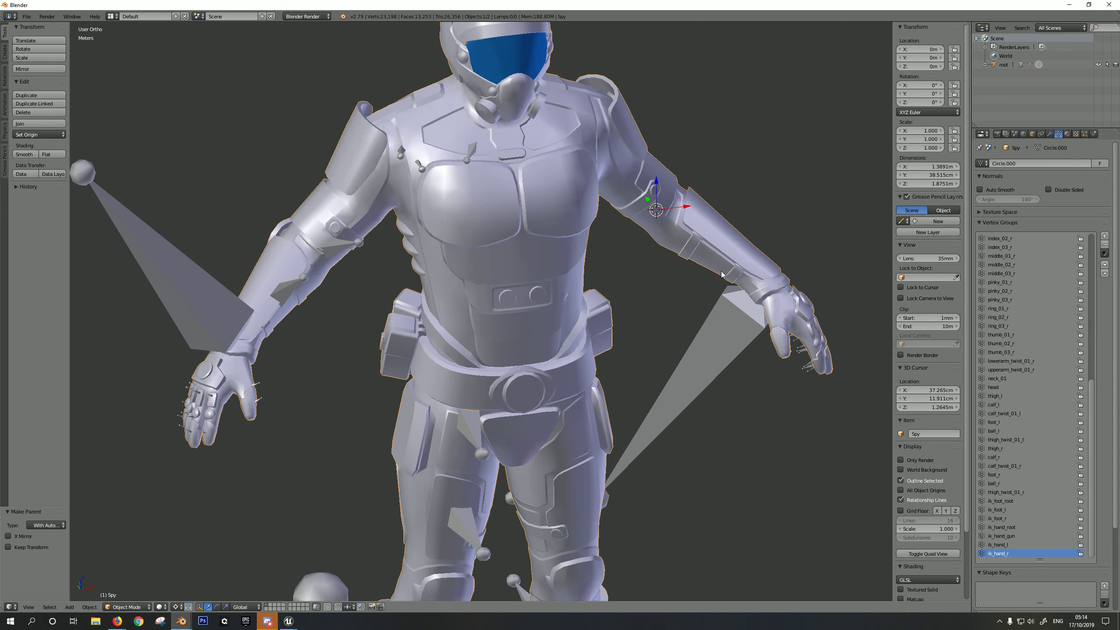
# Try rotating the lowerarm_l bone in Pose Mode to test the Spy mesh's arm deformation, and cancel the rotation.
pyautogui.moveTo(630, 226)
pyautogui.mouseDown(button='middle')
pyautogui.moveTo(685, 249)
pyautogui.moveTo(631, 354)
pyautogui.mouseUp(button='middle')
pyautogui.press('z')
pyautogui.rightClick(722, 307)
pyautogui.hotkey('ctrl', 'Tab')
pyautogui.rightClick(653, 201)
pyautogui.hotkey('shift', 's')
pyautogui.press('z')
pyautogui.scroll(1, 706, 230)
pyautogui.press('r')
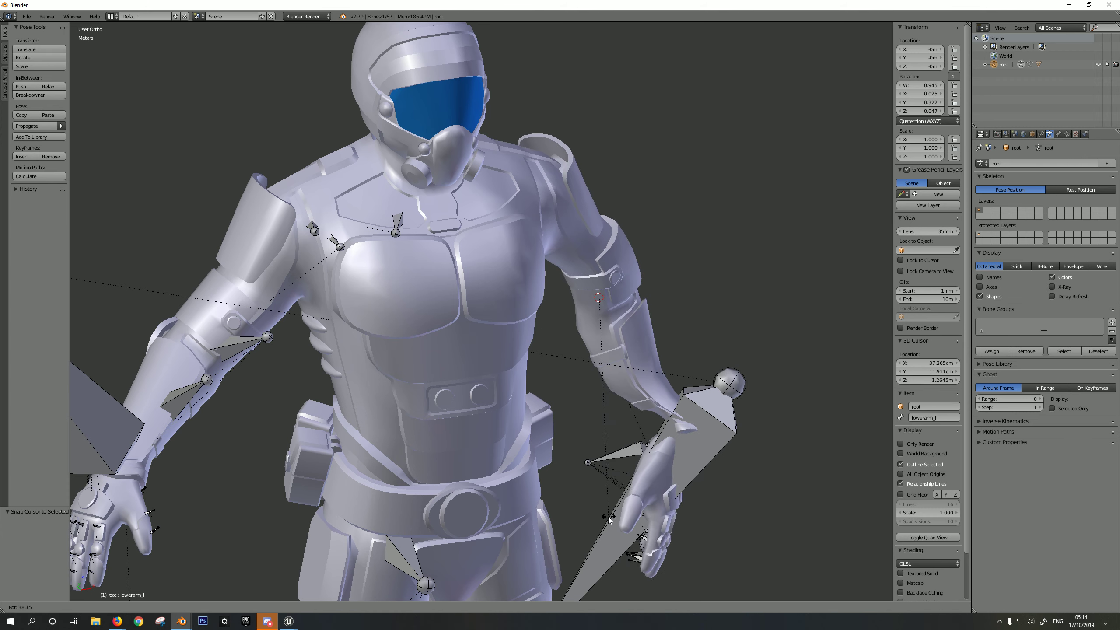
pyautogui.rightClick(745, 340)
# Select the lowerarm_twist_01_l bone and return the armature to Object Mode.
pyautogui.keyDown('shift'); pyautogui.moveTo(689, 282); pyautogui.dragTo(599, 309, button='middle'); pyautogui.keyUp('shift')
pyautogui.rightClick(650, 314)
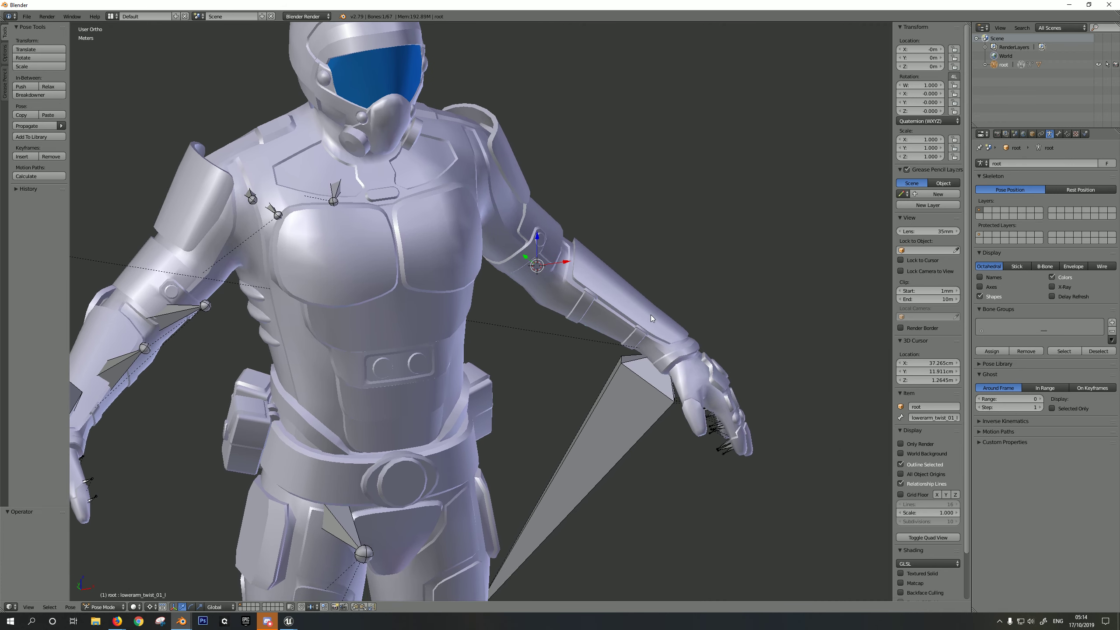
pyautogui.click(100, 608)
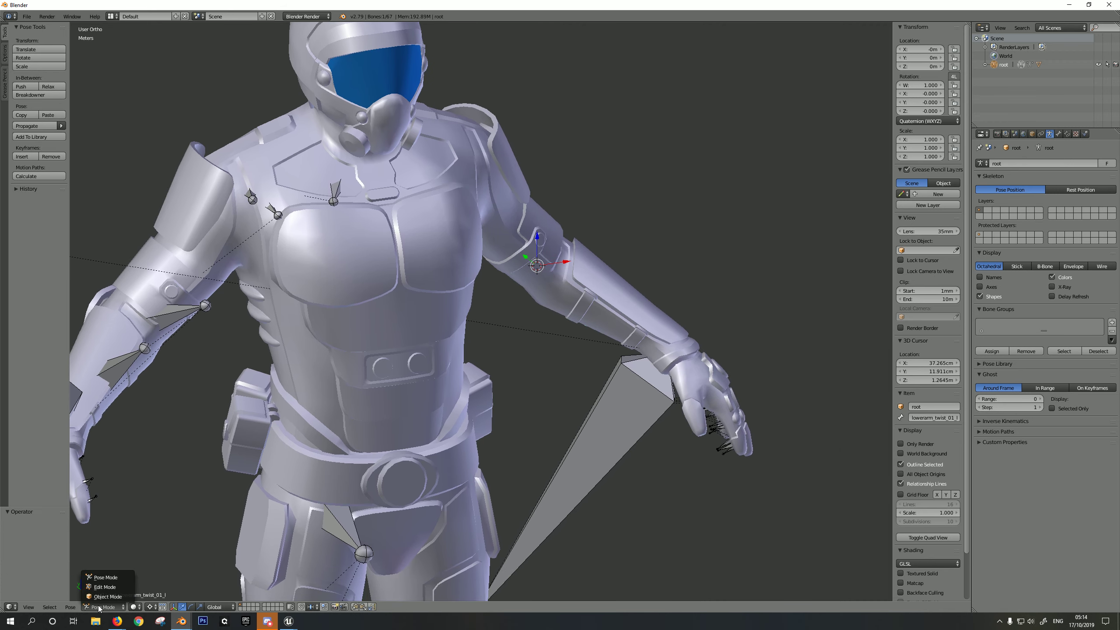
pyautogui.click(101, 597)
# Select the Spy mesh, check its arm topology in wireframe and Edit Mode, and switch it to Weight Paint mode.
pyautogui.rightClick(617, 309)
pyautogui.moveTo(790, 242); pyautogui.dragTo(770, 242, button='middle')
pyautogui.scroll(3, 770, 242)
pyautogui.press('z')
pyautogui.press('Tab')
pyautogui.press('Tab')
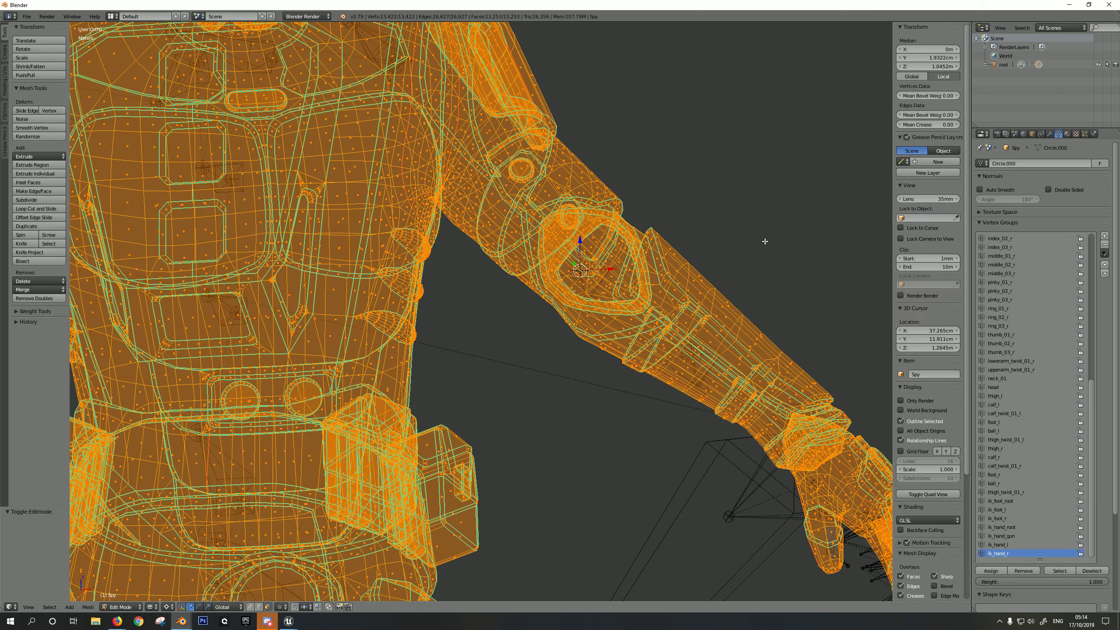
pyautogui.scroll(-3, 706, 292)
pyautogui.press('z')
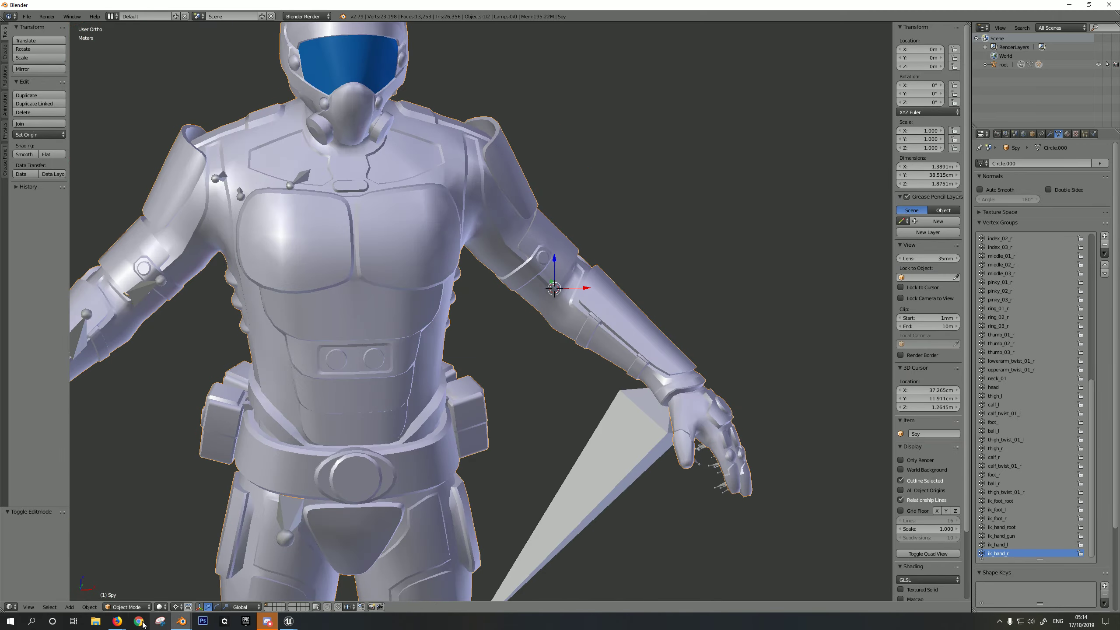
pyautogui.click(126, 608)
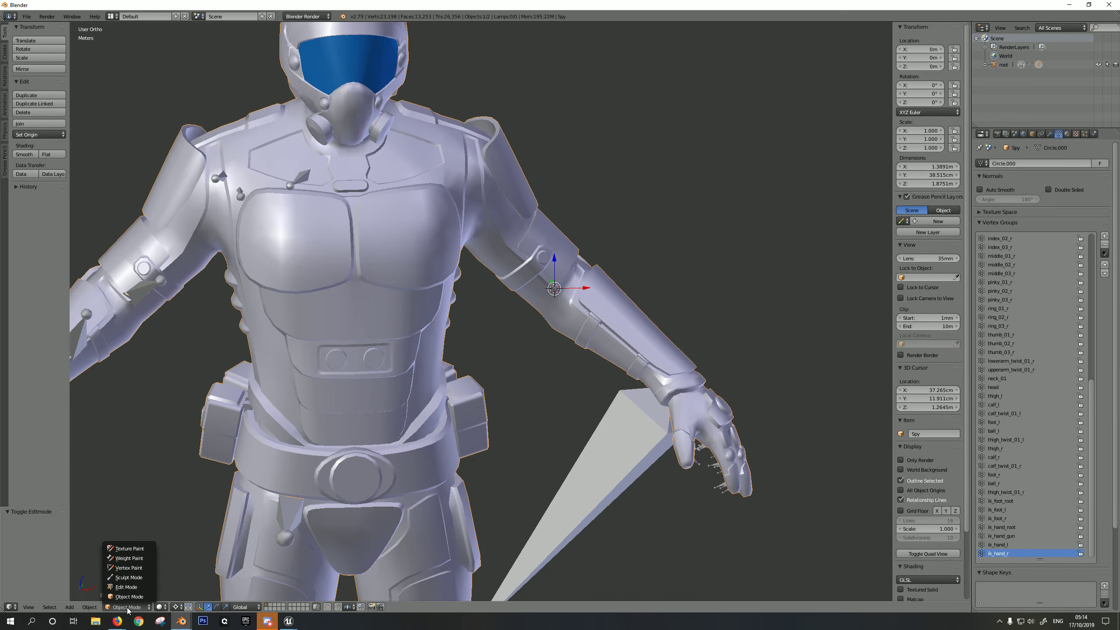
pyautogui.click(129, 558)
# Examine the arm weights of the lowerarm_twist_01_l and upperarm_twist_01_l vertex groups.
pyautogui.press('a')
pyautogui.scroll(5, 680, 333)
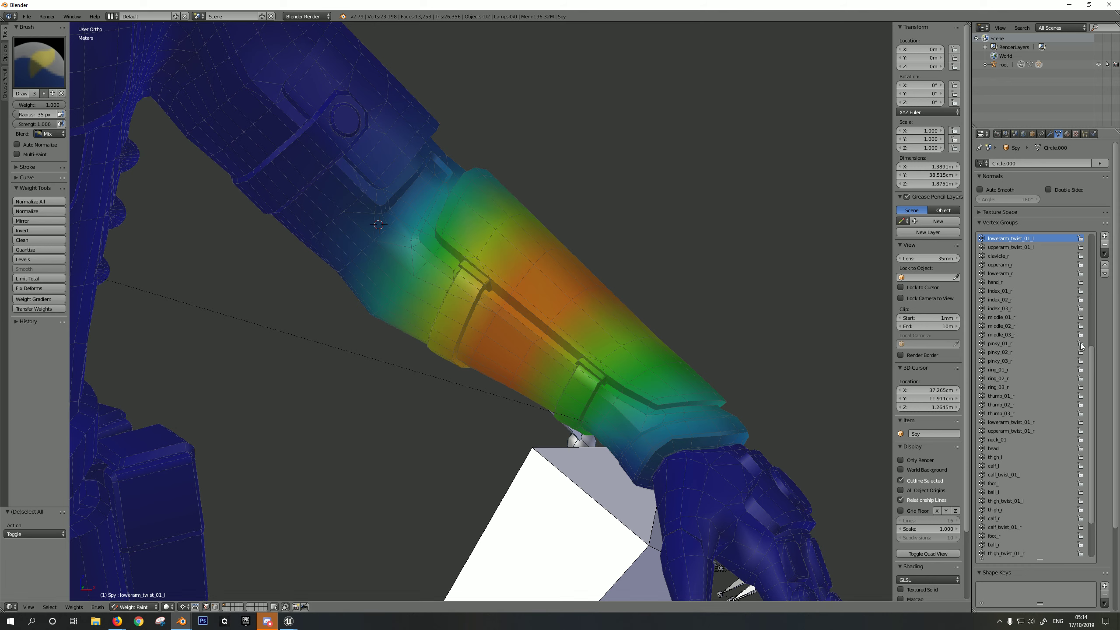
pyautogui.scroll(10, 1094, 365)
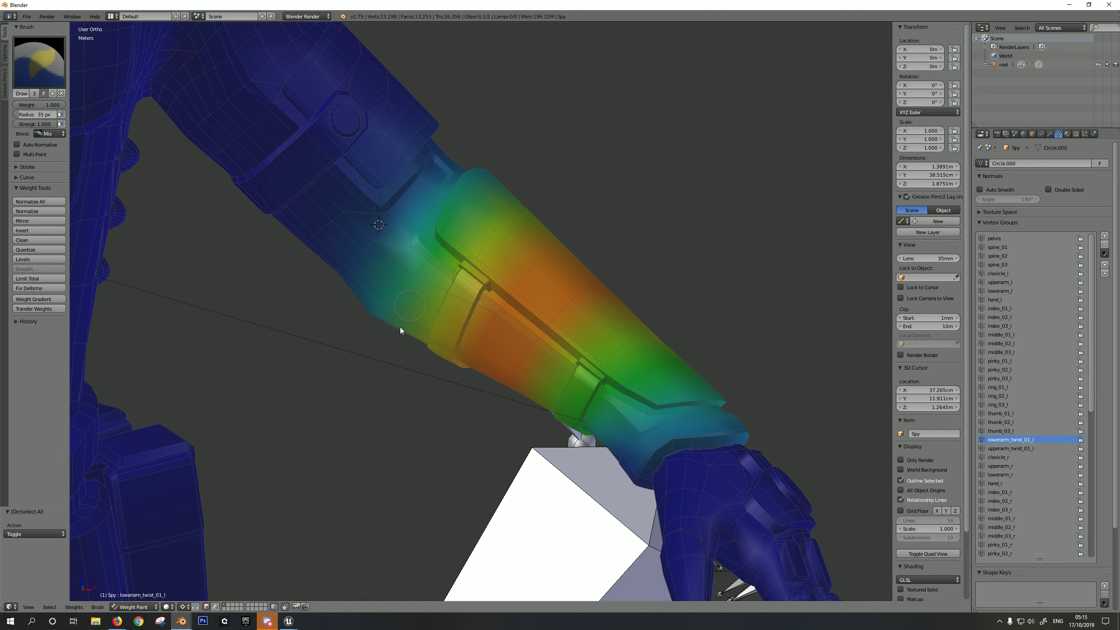
pyautogui.keyDown('shift'); pyautogui.moveTo(702, 359); pyautogui.dragTo(669, 310, button='middle'); pyautogui.keyUp('shift')
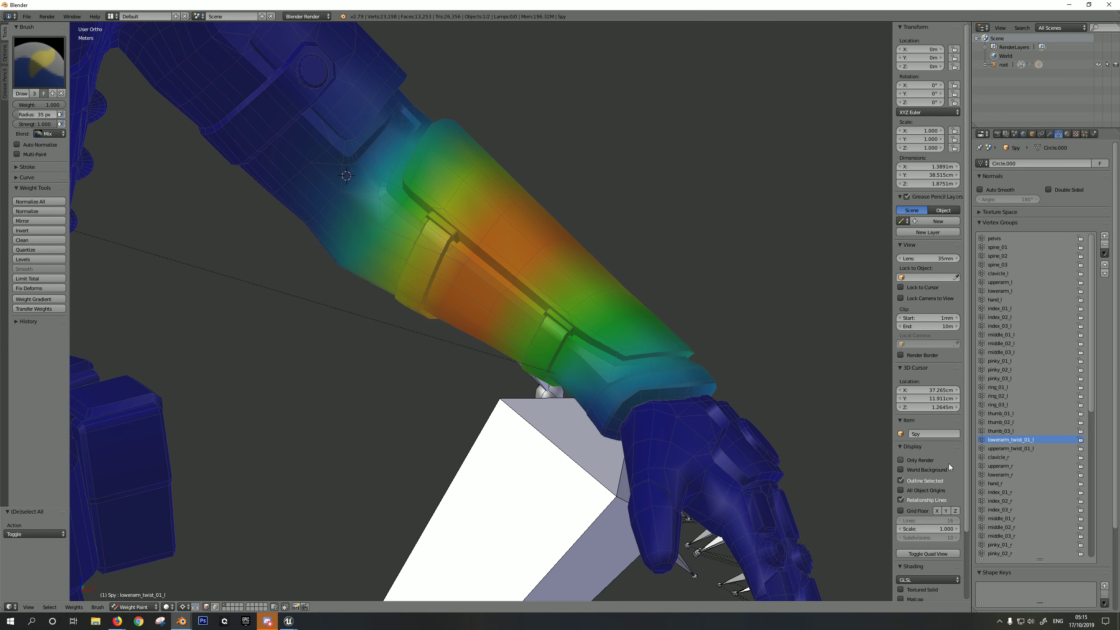
pyautogui.click(1010, 448)
pyautogui.scroll(-5, 537, 341)
pyautogui.scroll(5, 530, 321)
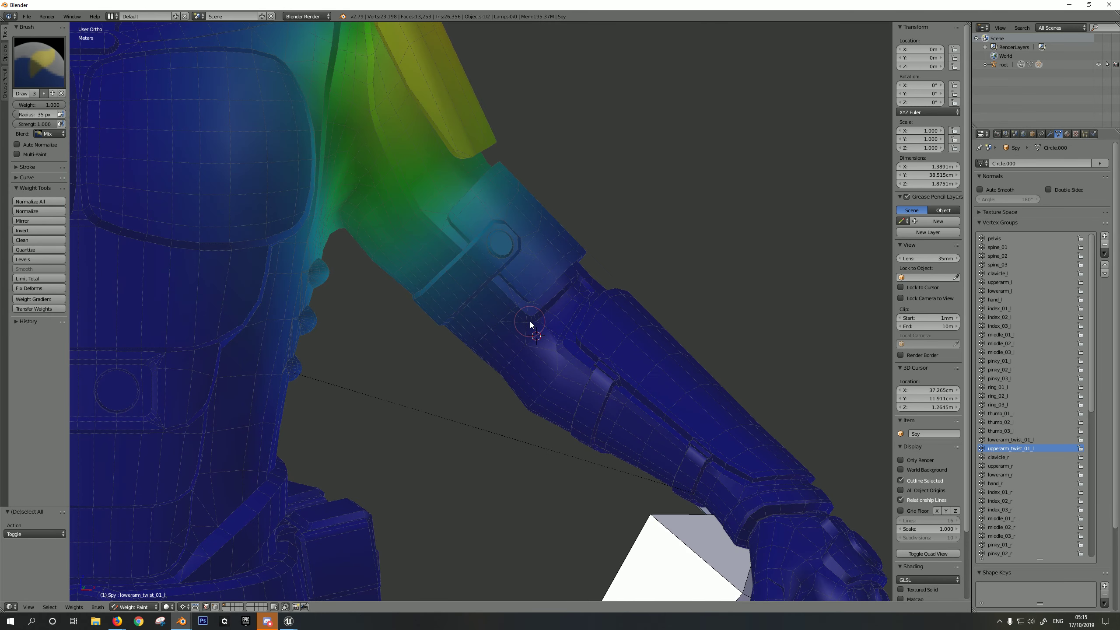
# Examine the weights of the hand_l vertex group around the wrist and of lowerarm_l around the elbow.
pyautogui.click(1005, 440)
pyautogui.click(995, 300)
pyautogui.keyDown('shift'); pyautogui.moveTo(848, 396); pyautogui.dragTo(673, 299, button='middle'); pyautogui.keyUp('shift')
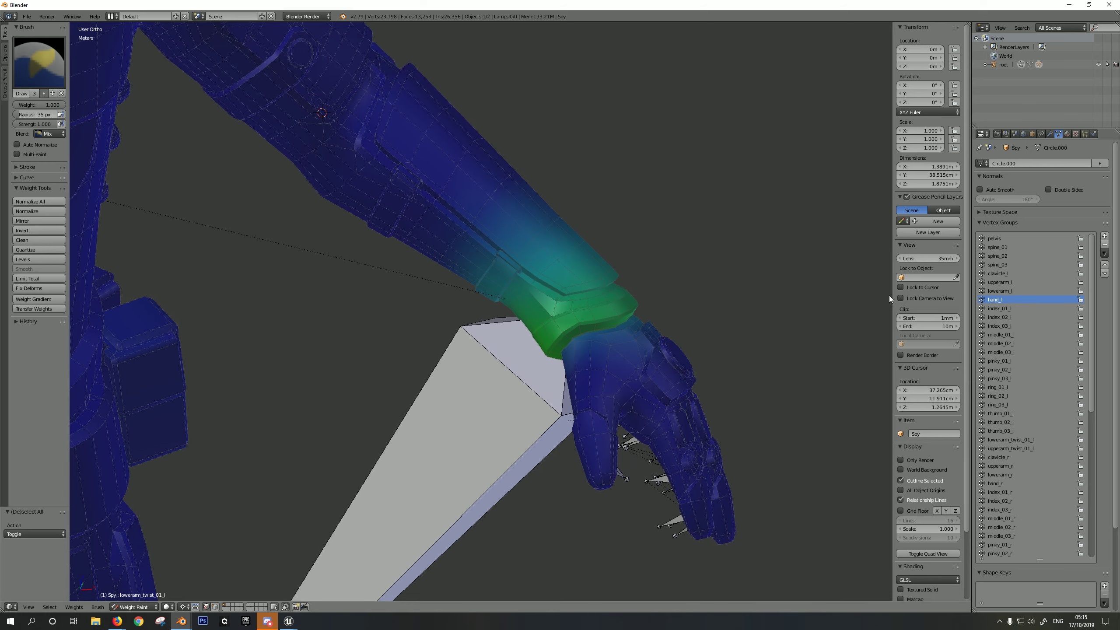
pyautogui.scroll(3, 483, 348)
pyautogui.moveTo(483, 348); pyautogui.dragTo(532, 355, button='middle')
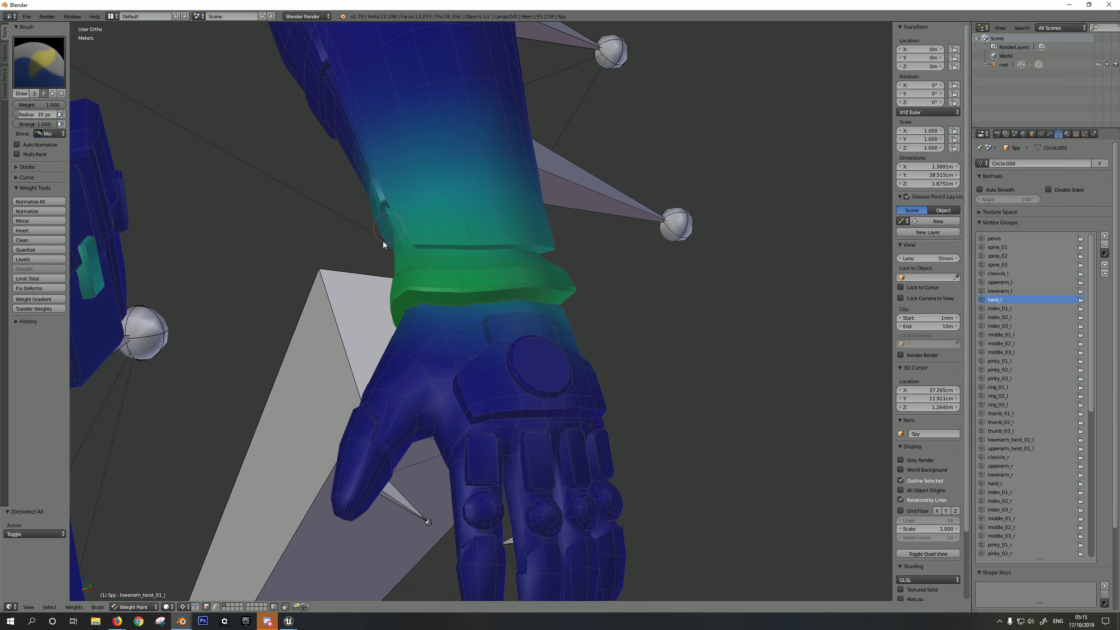
pyautogui.moveTo(383, 242); pyautogui.dragTo(473, 300, button='middle')
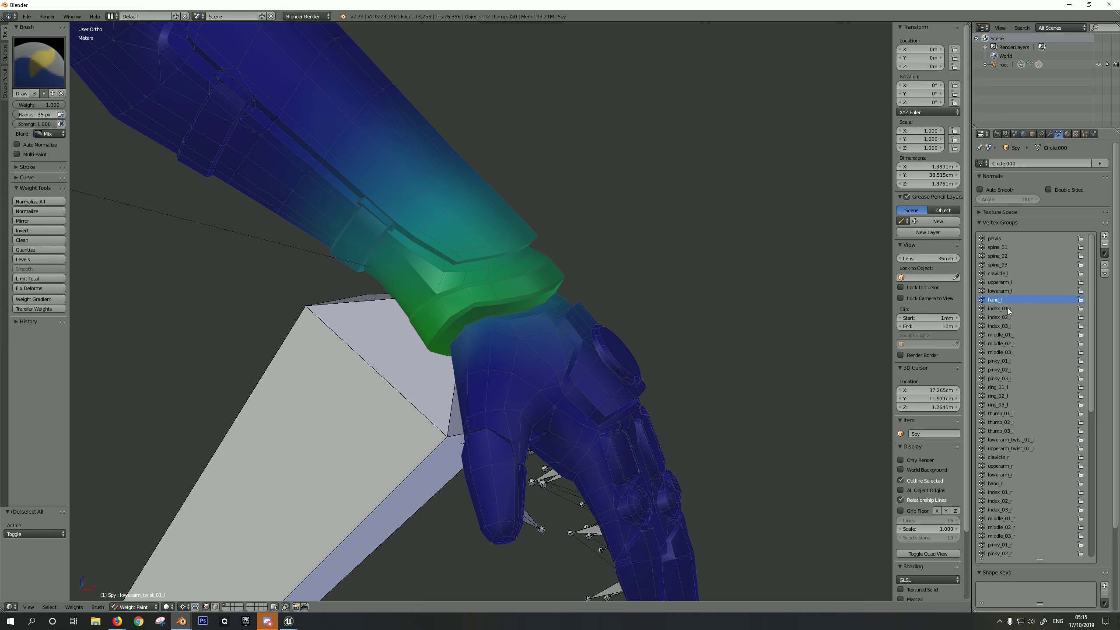
pyautogui.click(1000, 292)
pyautogui.scroll(-3, 615, 278)
pyautogui.scroll(4, 428, 229)
pyautogui.moveTo(428, 229); pyautogui.dragTo(486, 295, button='middle')
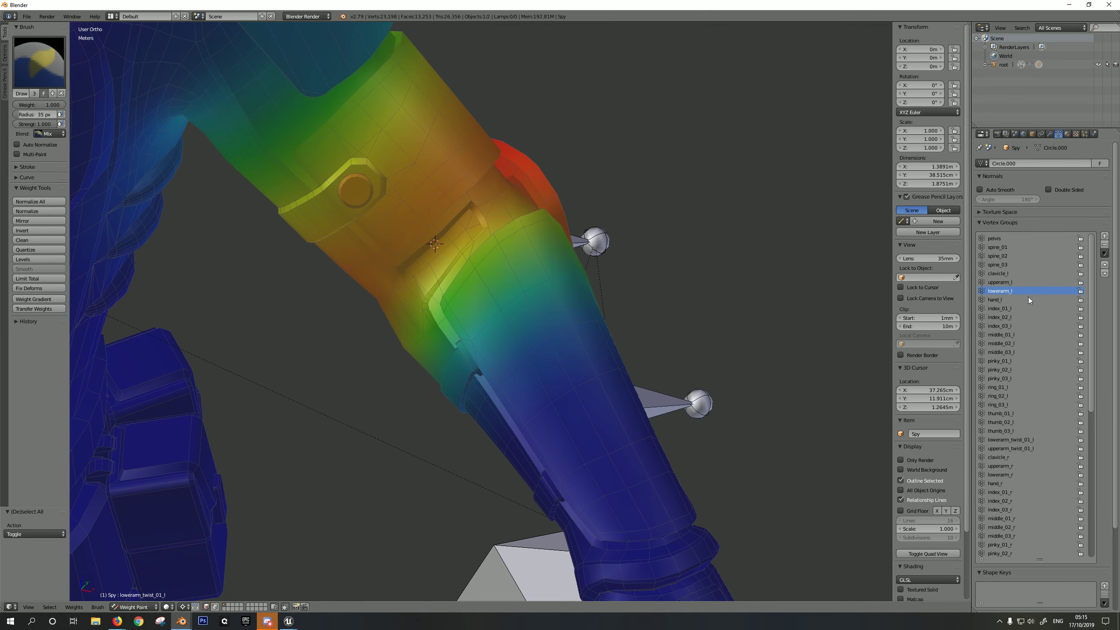
# Make lowerarm_twist_01_l the active vertex group and paint additional weight onto the middle of the forearm.
pyautogui.scroll(-4, 525, 283)
pyautogui.click(1010, 439)
pyautogui.scroll(6, 418, 311)
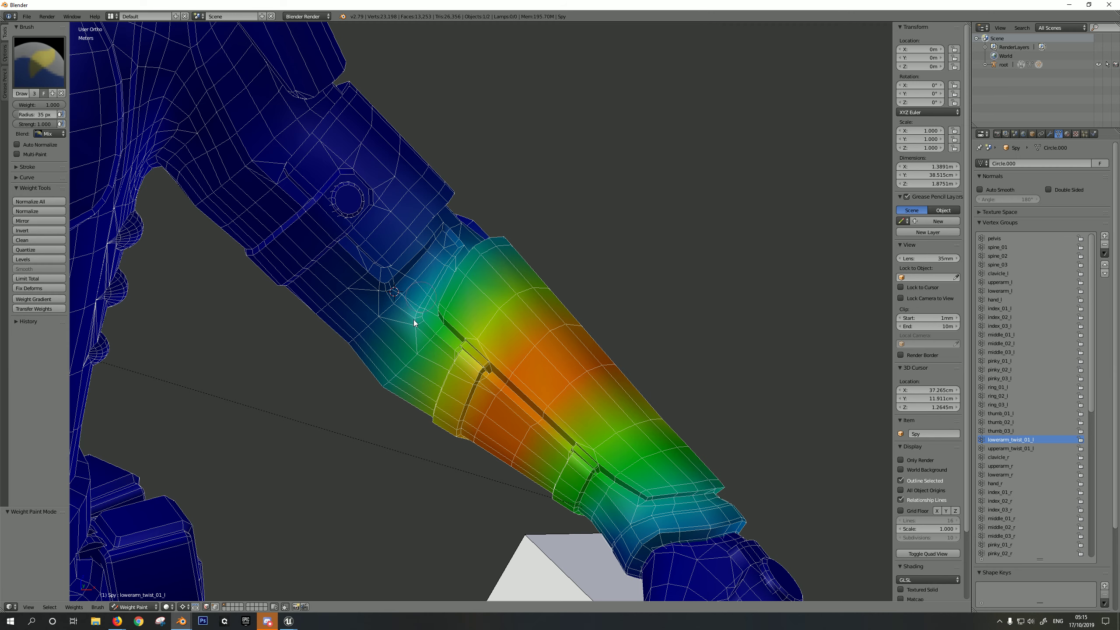
pyautogui.keyDown('shift'); pyautogui.moveTo(531, 362); pyautogui.dragTo(498, 321, button='middle'); pyautogui.keyUp('shift')
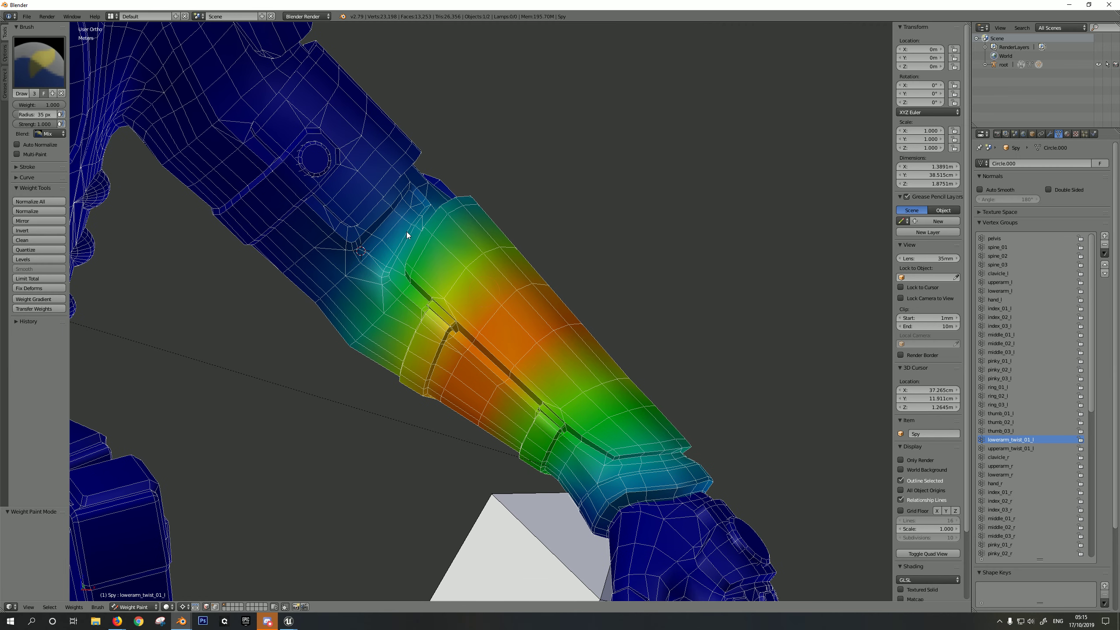
pyautogui.click(51, 133)
pyautogui.moveTo(512, 371)
pyautogui.mouseDown()
pyautogui.moveTo(568, 334)
pyautogui.moveTo(585, 392)
pyautogui.mouseUp()
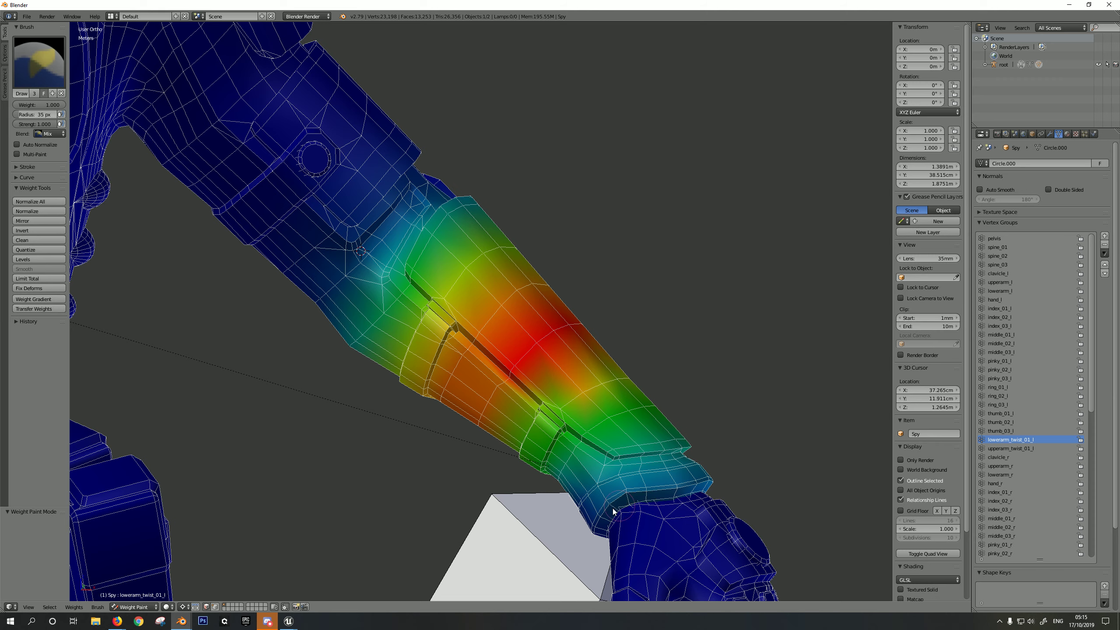
# Paint full lowerarm_twist_01_l weight onto the wrist and along the lower side of the forearm up to the elbow.
pyautogui.moveTo(610, 506)
pyautogui.mouseDown()
pyautogui.moveTo(609, 481)
pyautogui.moveTo(586, 497)
pyautogui.mouseUp()
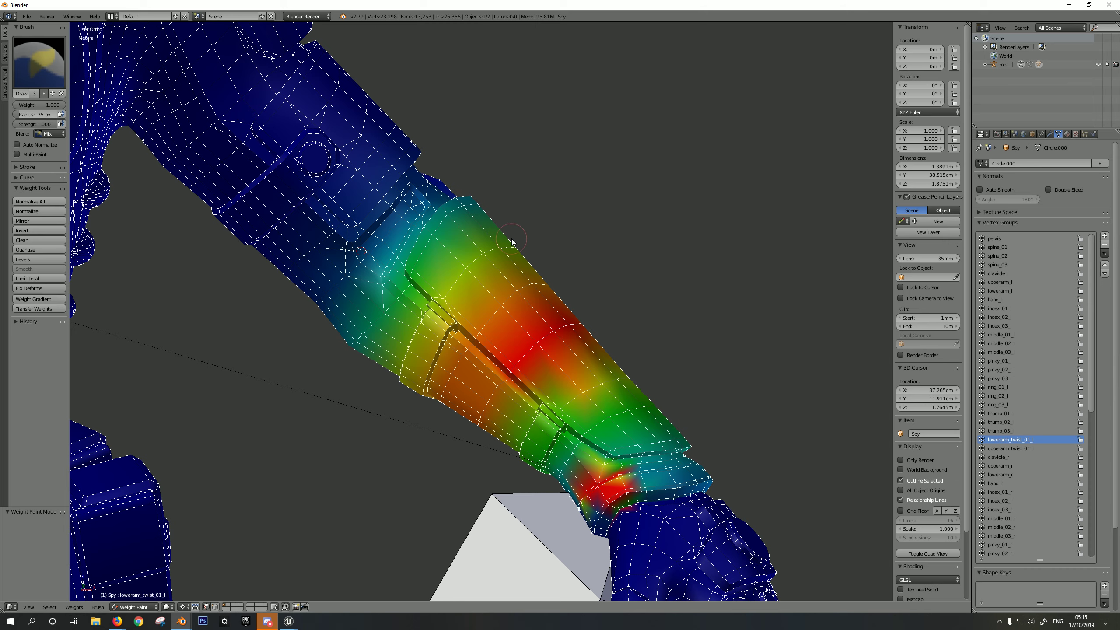
pyautogui.keyDown('shift'); pyautogui.moveTo(635, 414); pyautogui.dragTo(668, 445, button='middle'); pyautogui.keyUp('shift')
pyautogui.keyDown('shift'); pyautogui.moveTo(644, 524); pyautogui.dragTo(585, 396, button='middle'); pyautogui.keyUp('shift')
pyautogui.moveTo(533, 373)
pyautogui.mouseDown()
pyautogui.moveTo(553, 342)
pyautogui.moveTo(630, 310)
pyautogui.mouseUp()
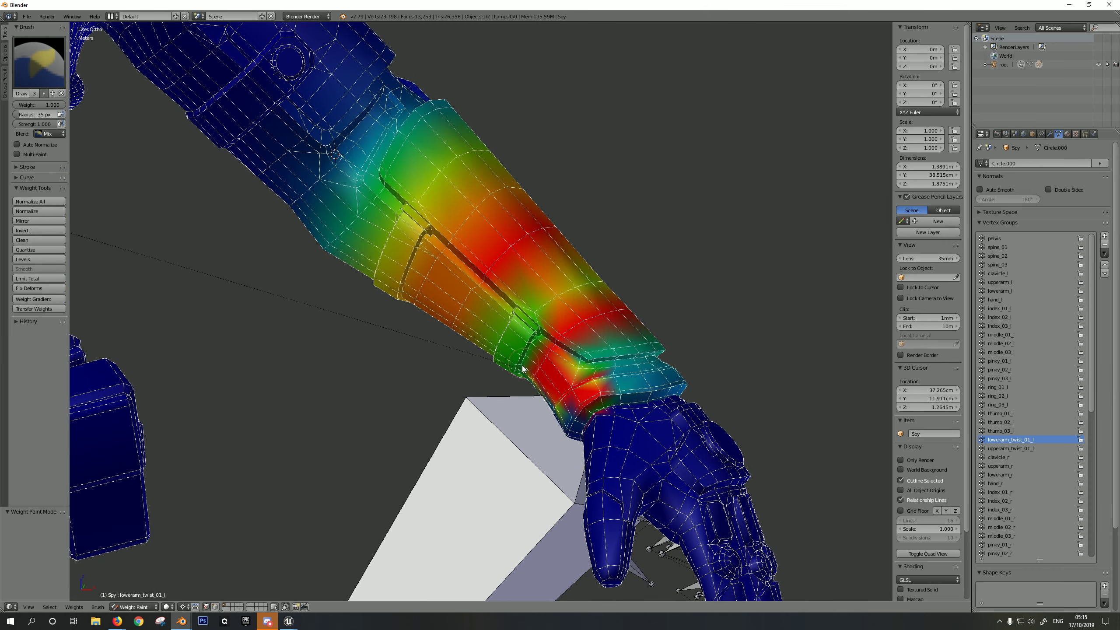
pyautogui.moveTo(520, 368); pyautogui.dragTo(527, 317)
pyautogui.moveTo(417, 219); pyautogui.dragTo(388, 287)
# Switch the Spy mesh to Edit Mode, select the vertices of the lowerarm_l group to check them, and clear the selection.
pyautogui.moveTo(709, 347)
pyautogui.mouseDown(button='middle')
pyautogui.moveTo(635, 346)
pyautogui.moveTo(709, 347)
pyautogui.moveTo(712, 336)
pyautogui.mouseUp(button='middle')
pyautogui.scroll(-5, 673, 287)
pyautogui.scroll(3, 673, 287)
pyautogui.keyDown('shift'); pyautogui.moveTo(672, 287); pyautogui.dragTo(689, 325, button='middle'); pyautogui.keyUp('shift')
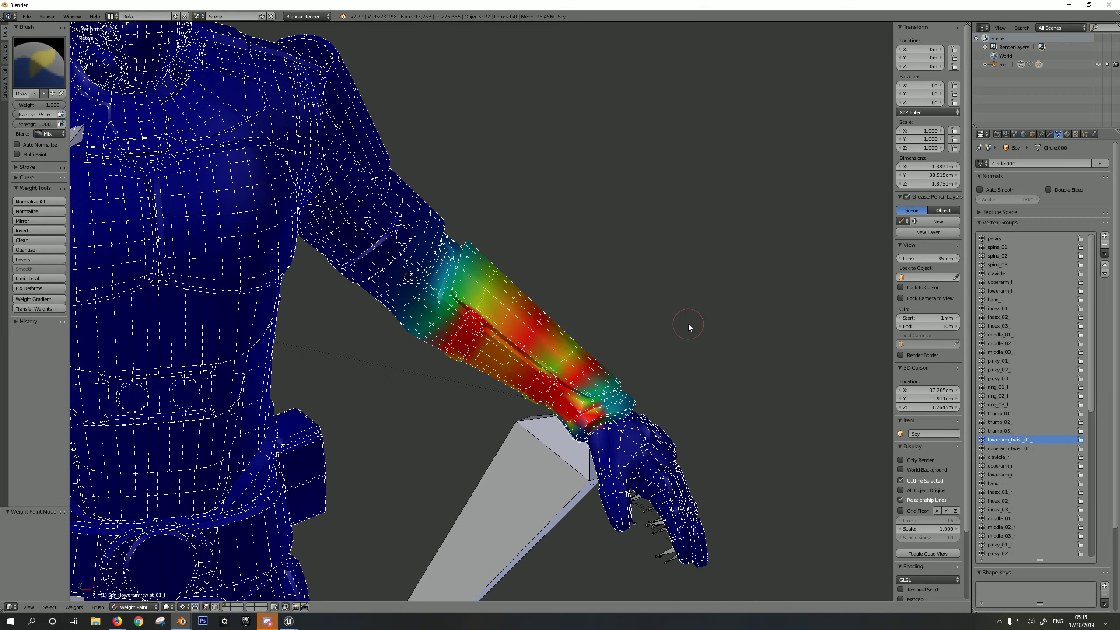
pyautogui.keyDown('shift'); pyautogui.moveTo(687, 397); pyautogui.dragTo(660, 369, button='middle'); pyautogui.keyUp('shift')
pyautogui.scroll(5, 689, 288)
pyautogui.scroll(-3, 659, 366)
pyautogui.press('Tab')
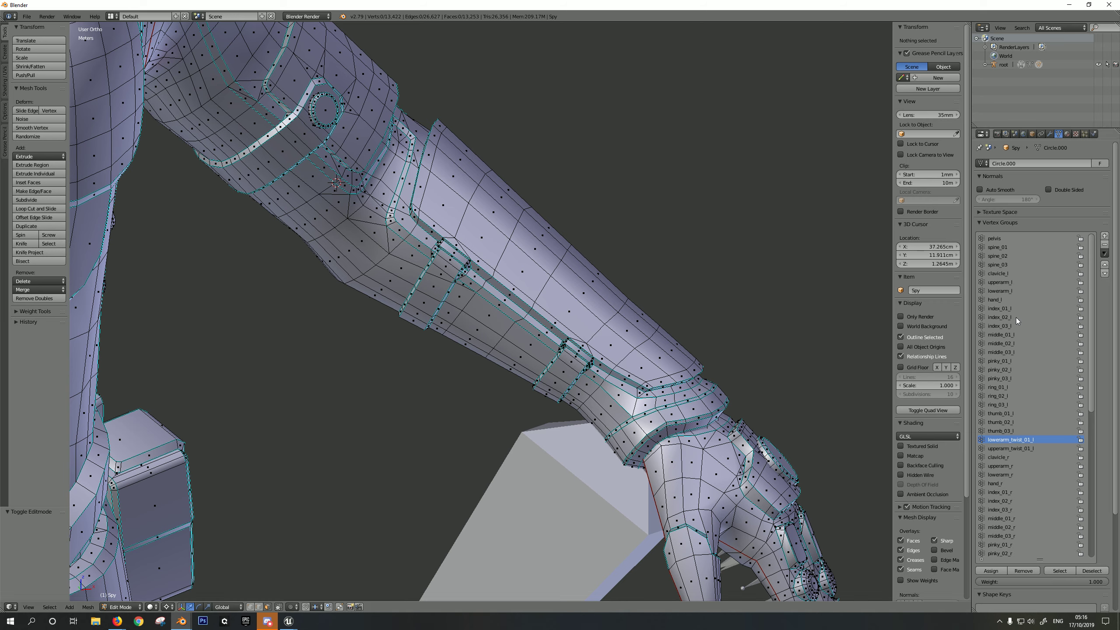
pyautogui.click(1000, 291)
pyautogui.click(1060, 571)
pyautogui.click(842, 307)
pyautogui.press('a')
# Select the vertices of the upperarm_l and lowerarm_l groups together and examine how far they reach along the arm.
pyautogui.click(1000, 282)
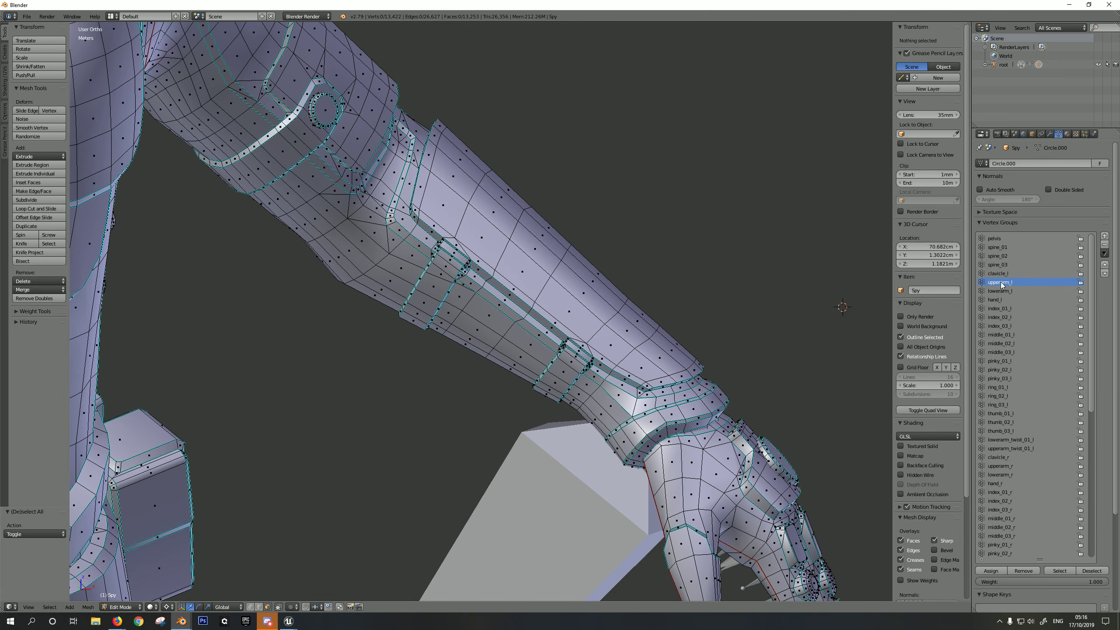
pyautogui.click(1060, 570)
pyautogui.click(1000, 291)
pyautogui.click(1060, 570)
pyautogui.scroll(-5, 562, 373)
pyautogui.scroll(2, 432, 257)
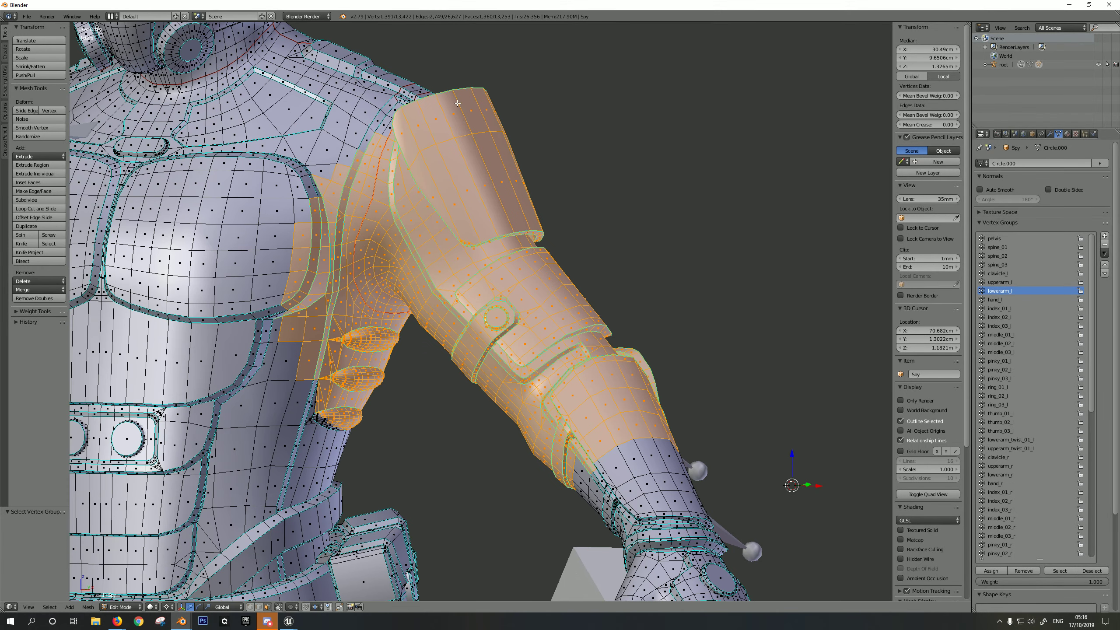
pyautogui.moveTo(327, 350); pyautogui.dragTo(314, 189, button='middle')
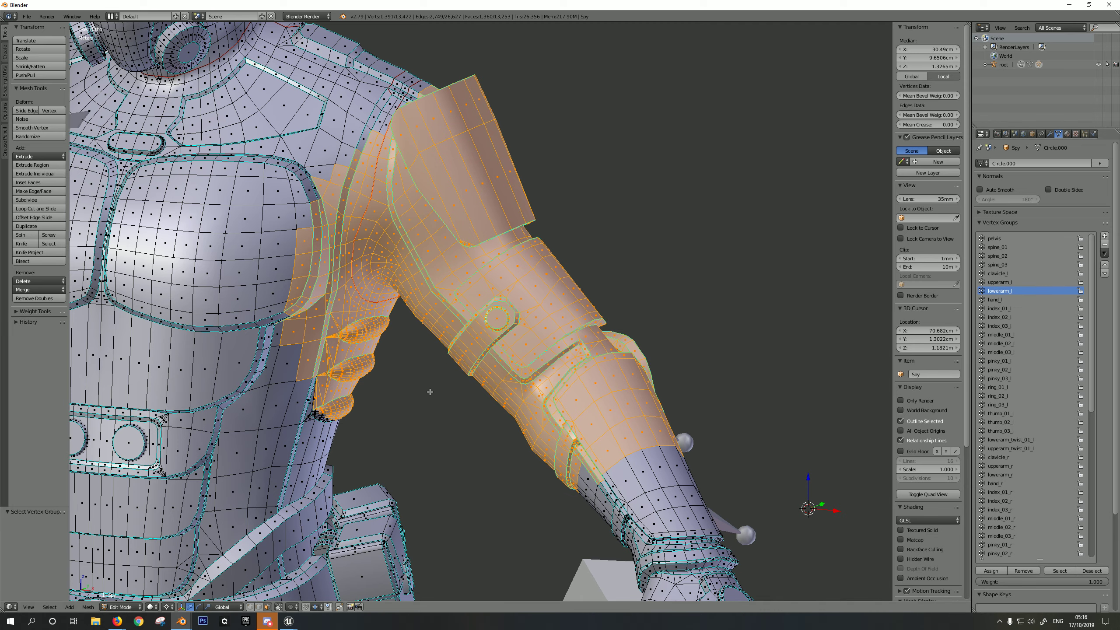
pyautogui.moveTo(437, 388); pyautogui.dragTo(408, 324, button='middle')
pyautogui.scroll(2, 408, 323)
pyautogui.scroll(-4, 410, 309)
pyautogui.scroll(2, 417, 277)
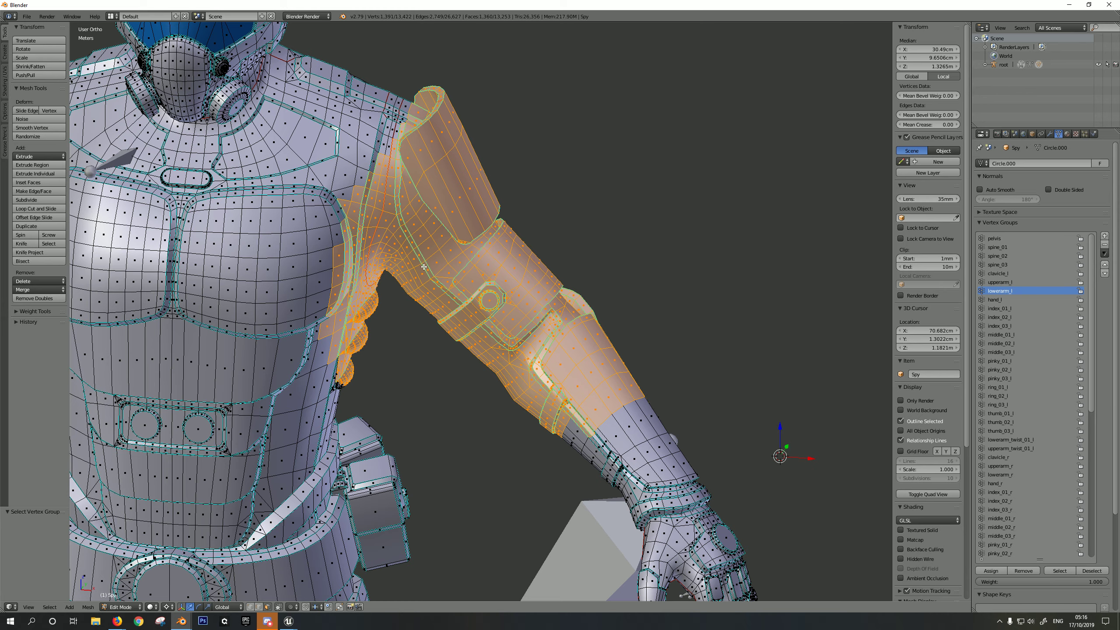
pyautogui.scroll(-2, 425, 267)
pyautogui.scroll(3, 424, 267)
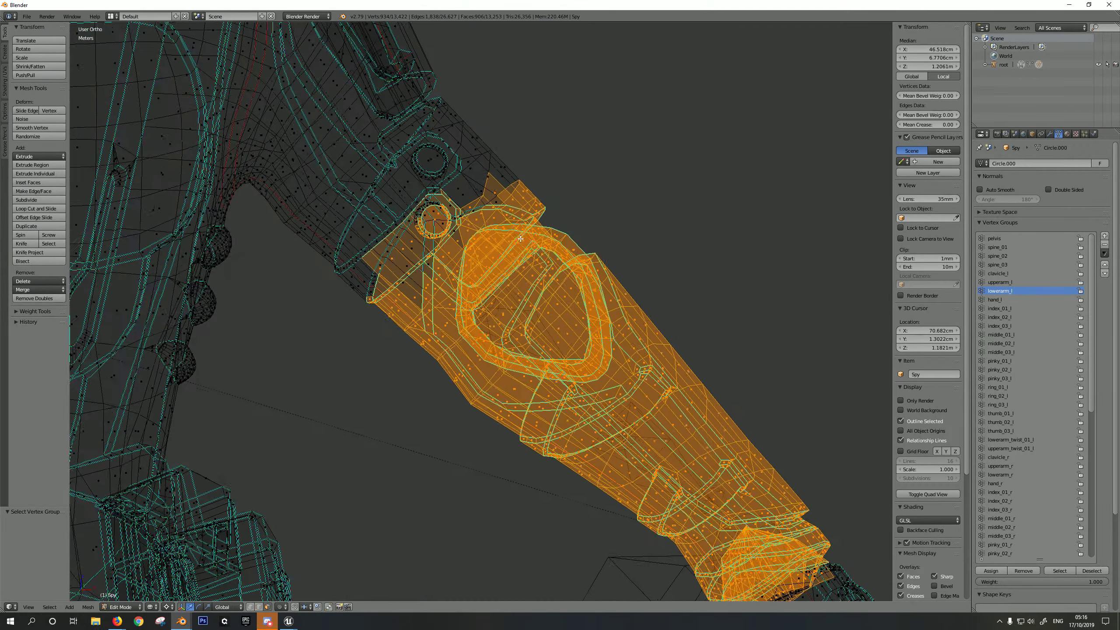
# Remove the stray upper-arm faces above the elbow from the forearm selection, using circle select in wireframe display.
pyautogui.press('z')
pyautogui.scroll(3, 500, 183)
pyautogui.moveTo(500, 183); pyautogui.dragTo(463, 164, button='middle')
pyautogui.press('c')
pyautogui.rightClick(300, 180)
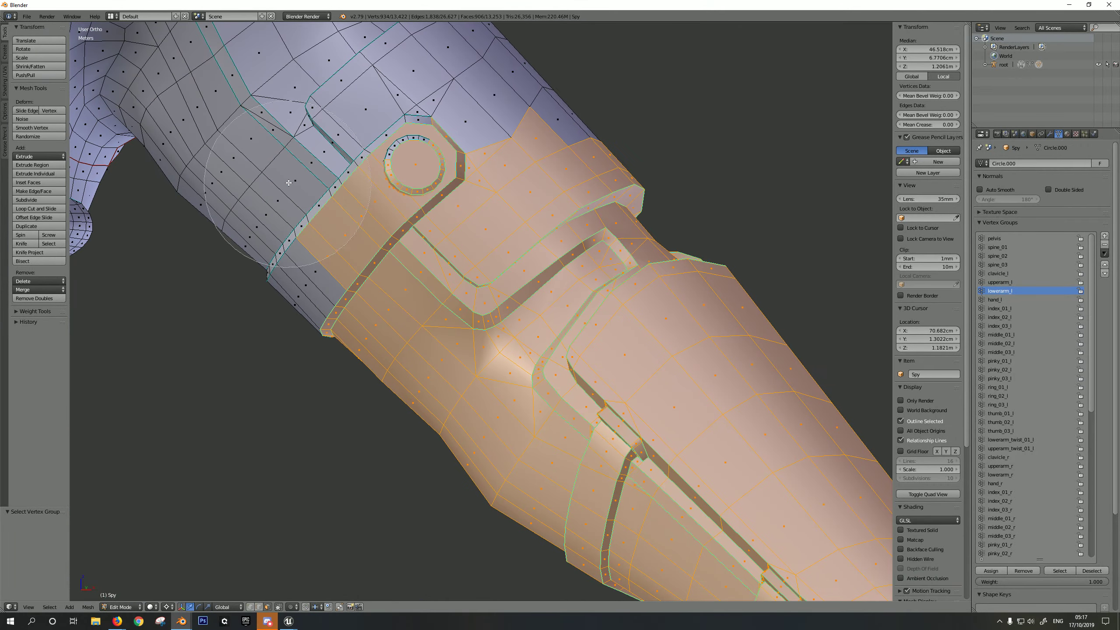
pyautogui.press('z')
pyautogui.press('c')
pyautogui.moveTo(279, 181); pyautogui.dragTo(382, 109, button='middle')
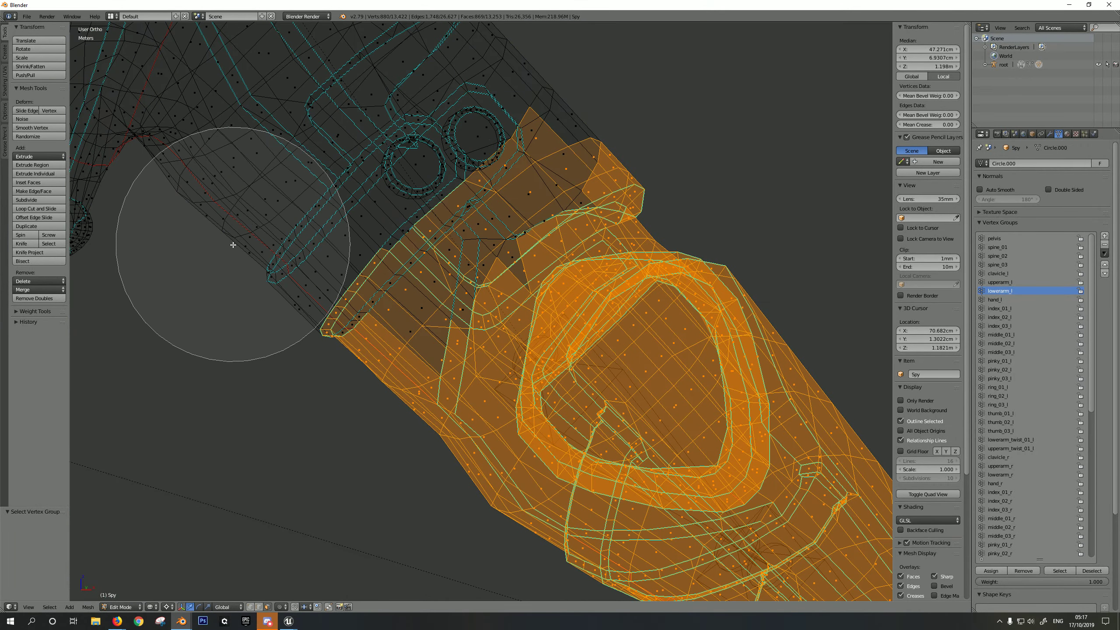
pyautogui.moveTo(242, 254); pyautogui.dragTo(282, 201, button='middle')
pyautogui.rightClick(283, 202)
pyautogui.press('z')
# Clean up the selection's boundary on the back of the upper arm by adding and removing individual faces.
pyautogui.moveTo(595, 115)
pyautogui.mouseDown(button='middle')
pyautogui.moveTo(489, 234)
pyautogui.moveTo(408, 204)
pyautogui.mouseUp(button='middle')
pyautogui.keyDown('alt'); pyautogui.keyDown('shift'); pyautogui.rightClick(501, 230); pyautogui.keyUp('shift'); pyautogui.keyUp('alt')
pyautogui.press('c')
pyautogui.scroll(4, 459, 245)
pyautogui.moveTo(473, 305); pyautogui.dragTo(483, 359)
pyautogui.rightClick(483, 359)
pyautogui.press('z')
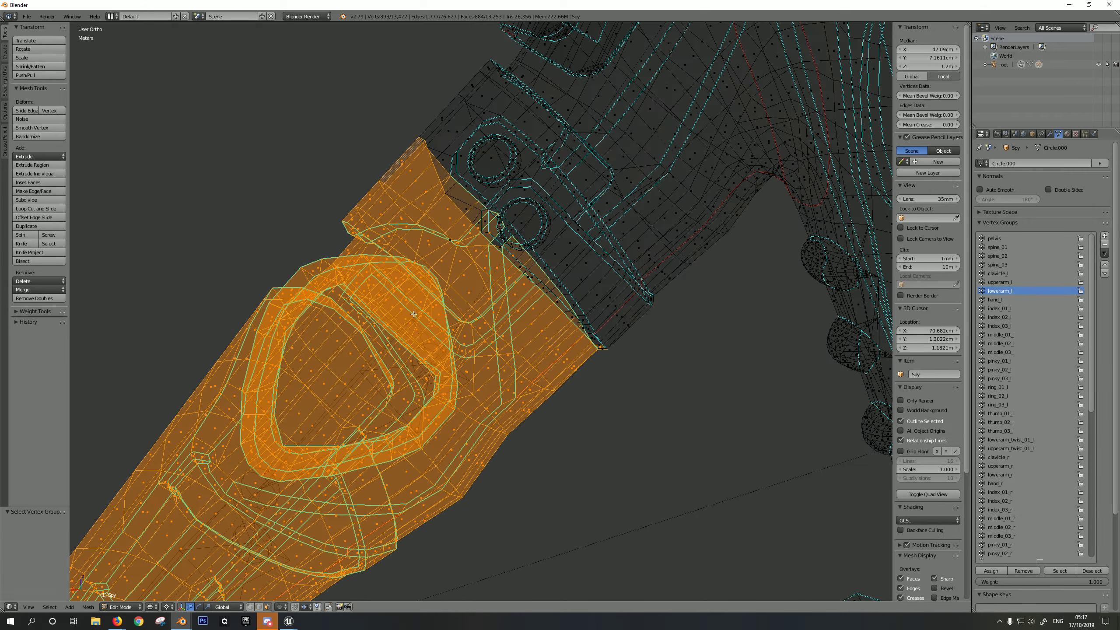
pyautogui.moveTo(483, 359); pyautogui.dragTo(419, 319, button='middle')
pyautogui.keyDown('shift'); pyautogui.rightClick(417, 243); pyautogui.keyUp('shift')
pyautogui.keyDown('shift'); pyautogui.rightClick(462, 239); pyautogui.keyUp('shift')
pyautogui.moveTo(462, 239)
pyautogui.mouseDown(button='middle')
pyautogui.moveTo(357, 267)
pyautogui.moveTo(537, 309)
pyautogui.moveTo(640, 309)
pyautogui.mouseUp(button='middle')
pyautogui.press('z')
# Deselect the linked hand geometry delimited by seams at the wrist and assign the forearm selection to the lowerarm_l vertex group.
pyautogui.keyDown('shift'); pyautogui.moveTo(573, 441); pyautogui.dragTo(573, 221, button='middle'); pyautogui.keyUp('shift')
pyautogui.scroll(3, 641, 357)
pyautogui.hotkey('shift', 'l')
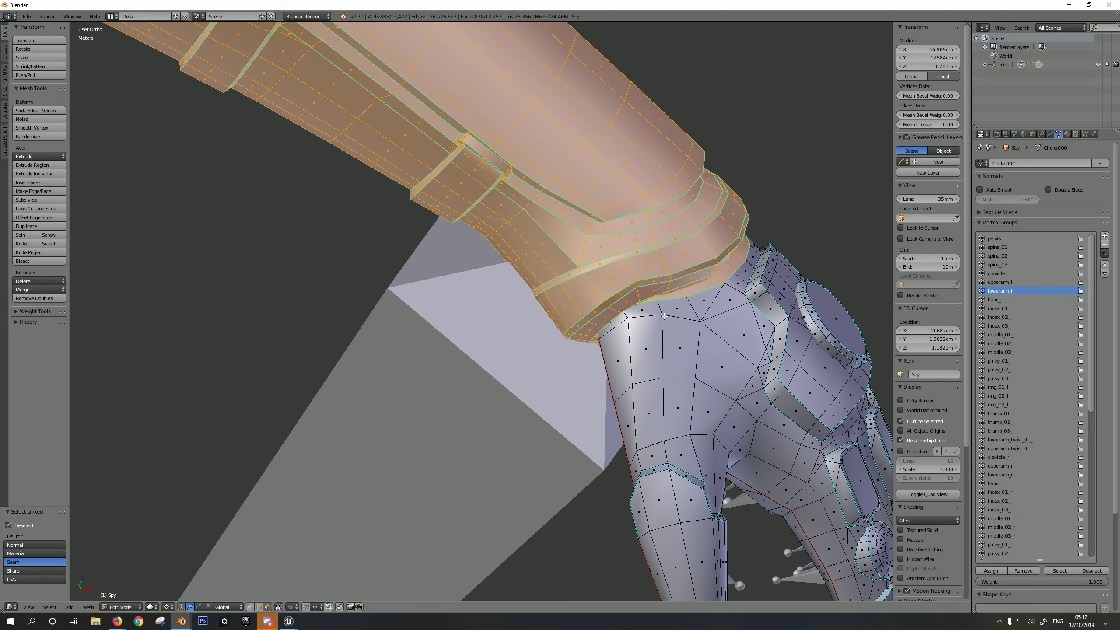
pyautogui.scroll(-2, 665, 316)
pyautogui.moveTo(664, 316); pyautogui.dragTo(684, 316, button='middle')
pyautogui.scroll(-3, 522, 140)
pyautogui.keyDown('shift'); pyautogui.moveTo(522, 140); pyautogui.dragTo(608, 295, button='middle'); pyautogui.keyUp('shift')
pyautogui.scroll(1, 607, 295)
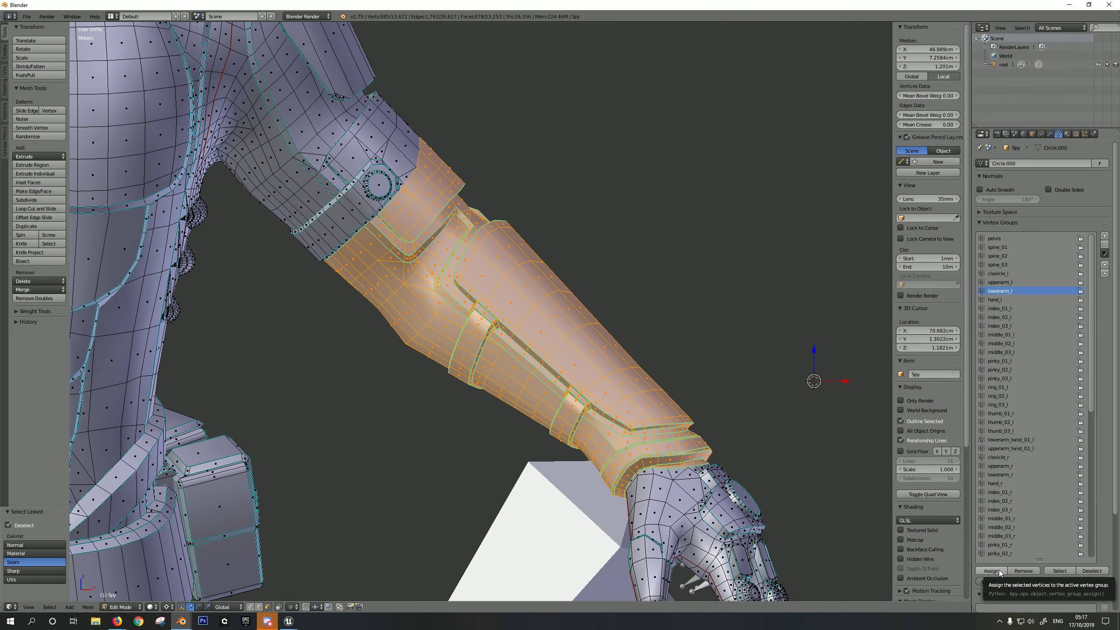
# Switch the Spy mesh to Weight Paint mode and check the lowerarm_l weights around the forearm.
pyautogui.click(120, 607)
pyautogui.click(127, 571)
pyautogui.click(128, 607)
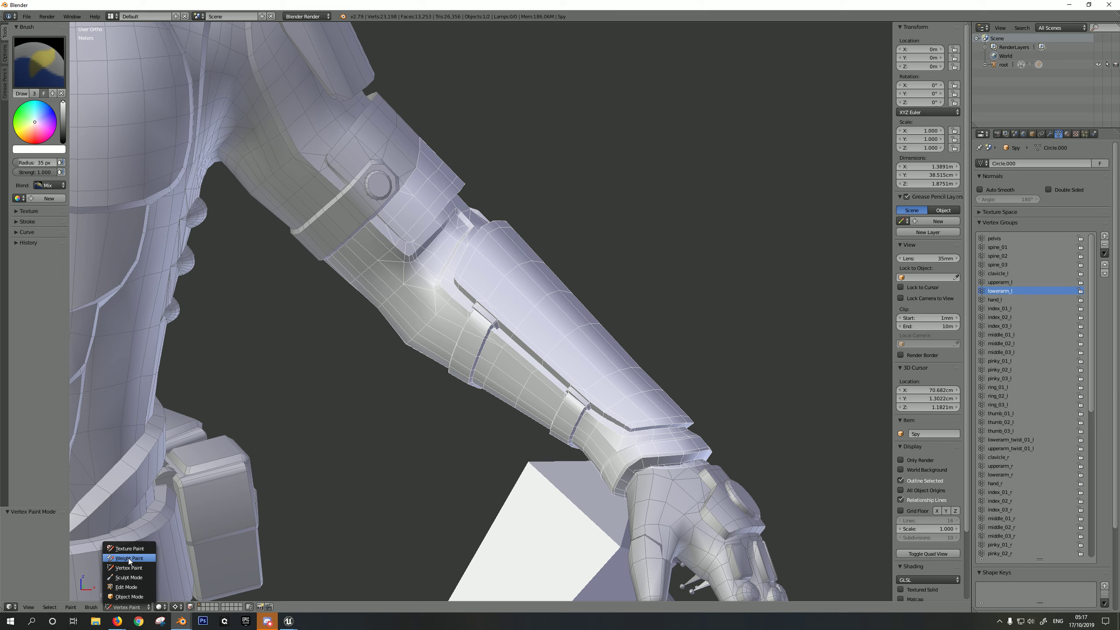
pyautogui.click(128, 559)
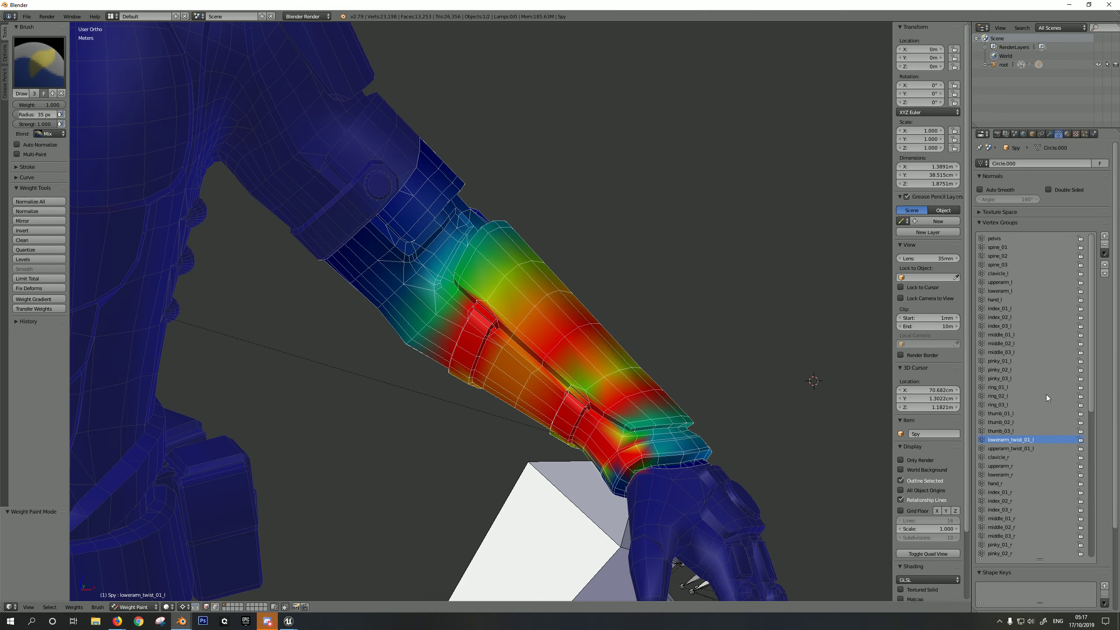
pyautogui.click(1001, 291)
pyautogui.moveTo(601, 365); pyautogui.dragTo(446, 179, button='middle')
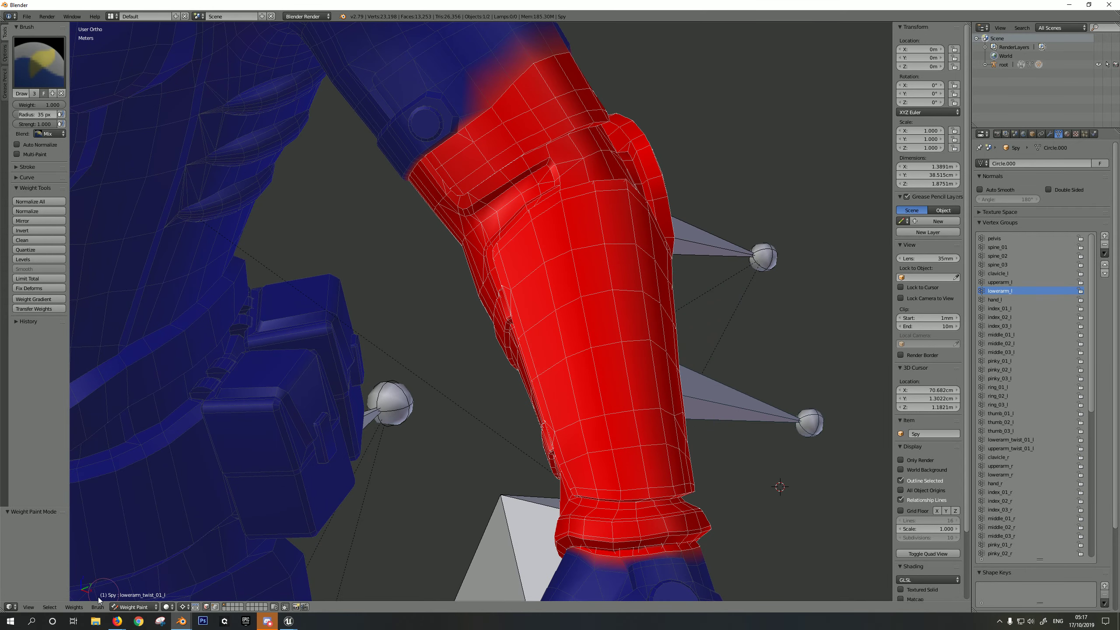
# Enable vertex selection masking and smooth the lowerarm_l weights of the selected forearm vertices.
pyautogui.click(74, 608)
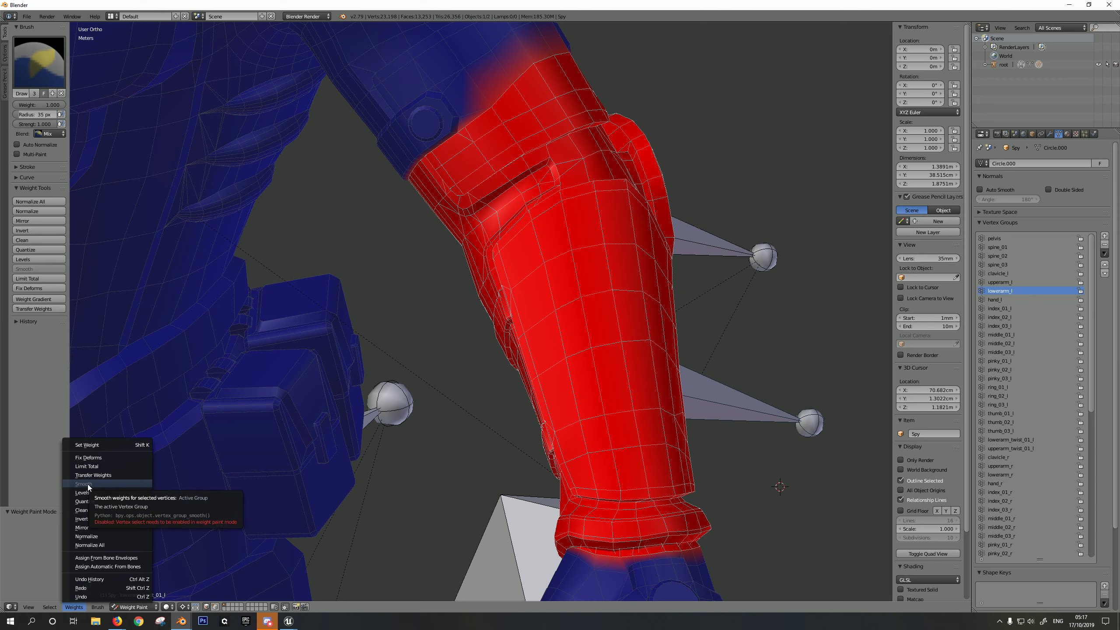
pyautogui.click(215, 607)
pyautogui.click(77, 608)
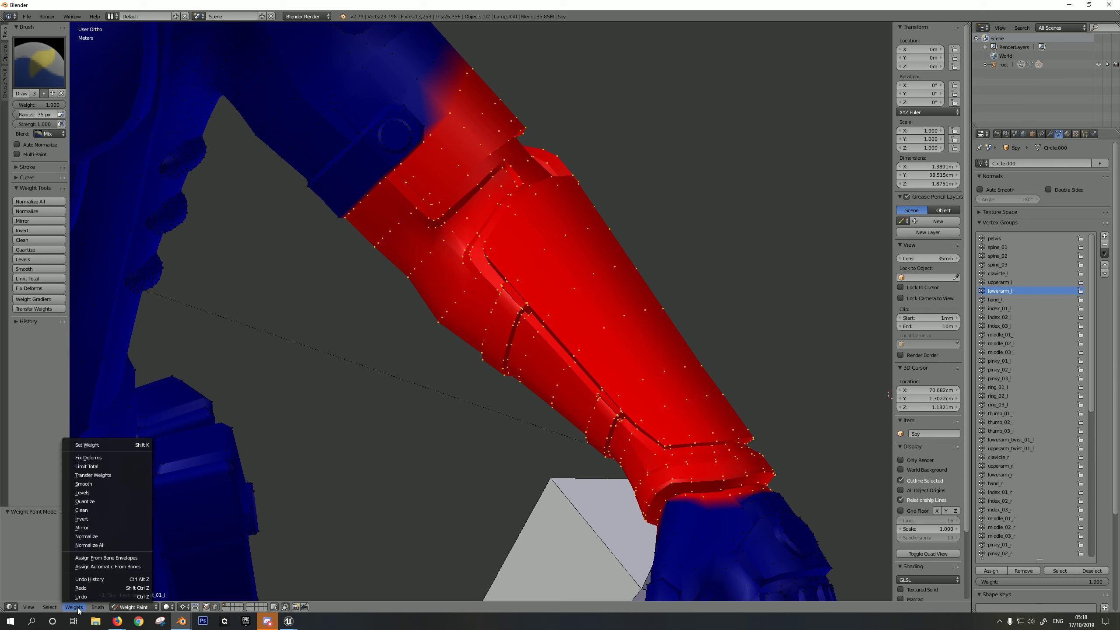
pyautogui.click(103, 484)
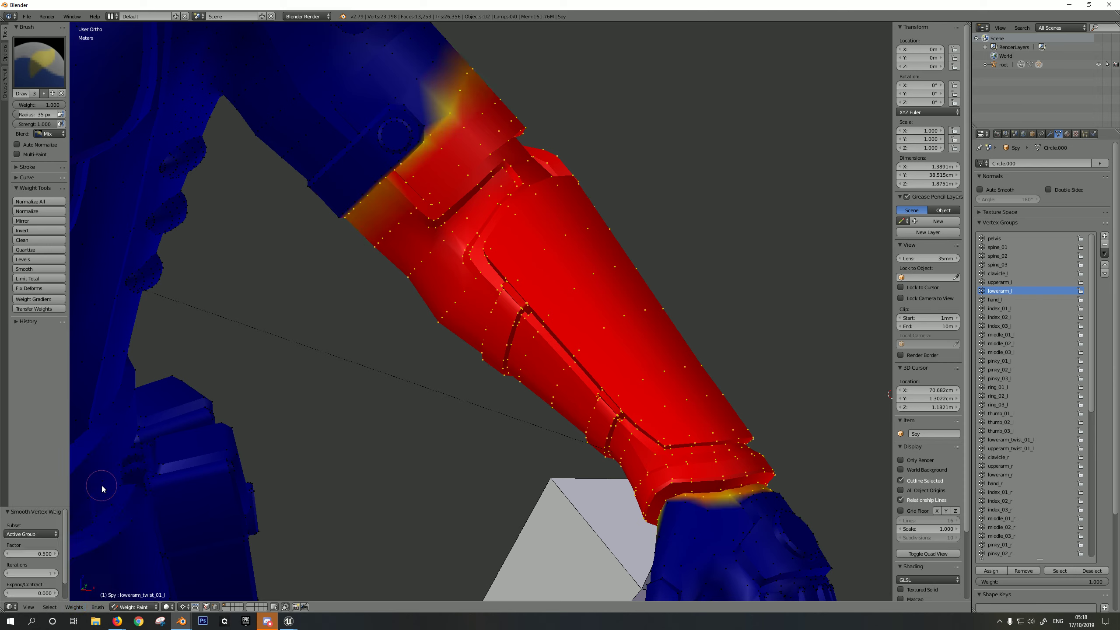